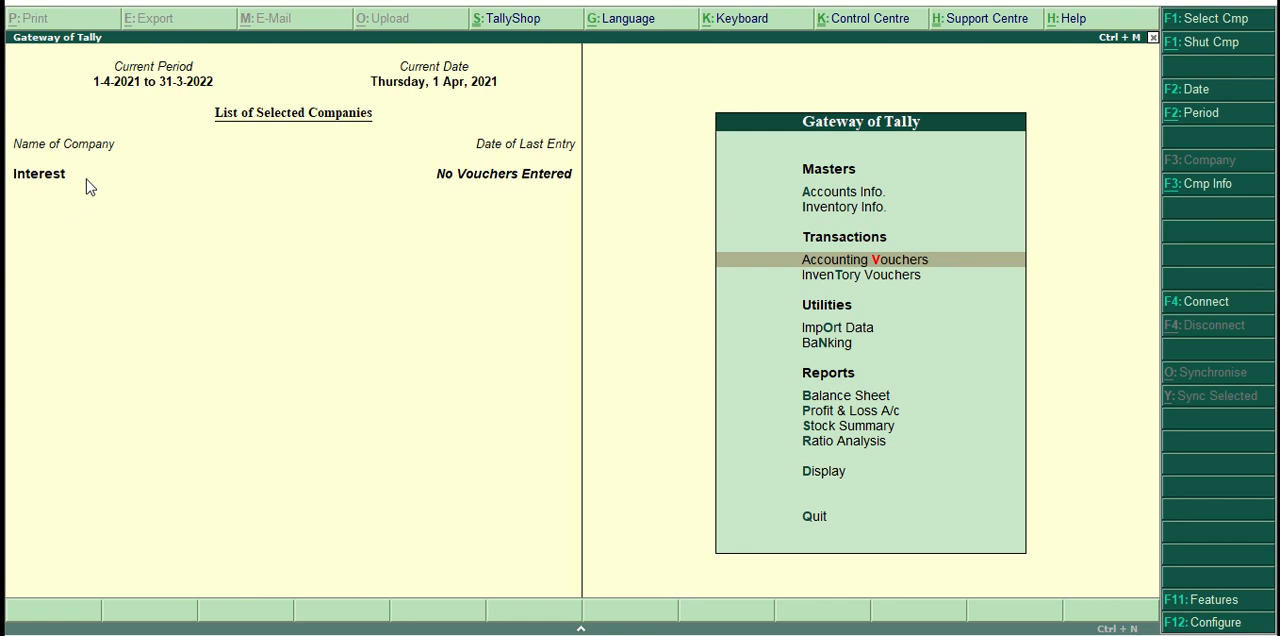
Activate interest calculation with advanced parameters in the company's Accounting Features.
click(1193, 605)
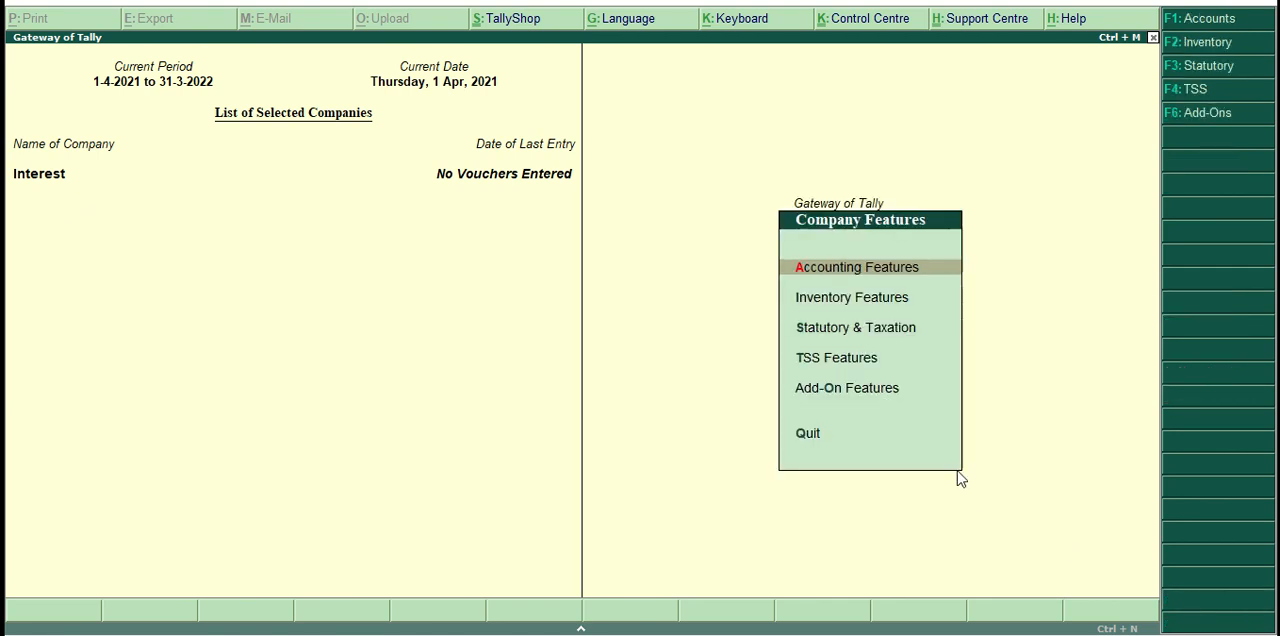
key(Return)
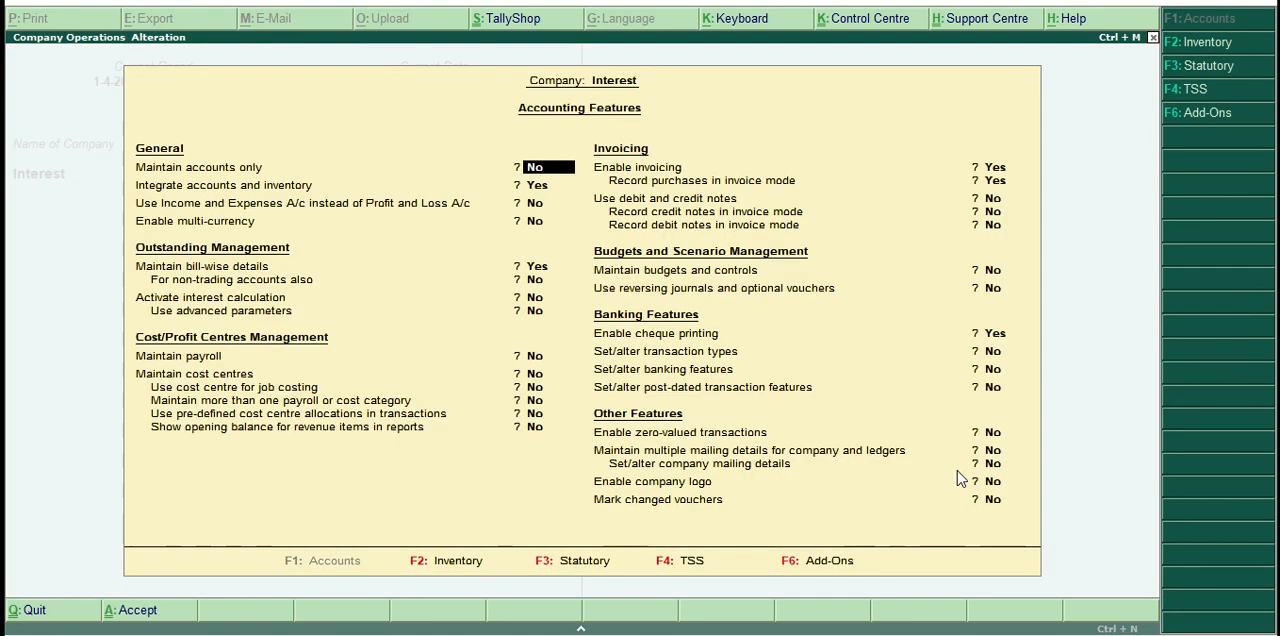
key(Return)
key(Return)
key(Return)
key(Return)
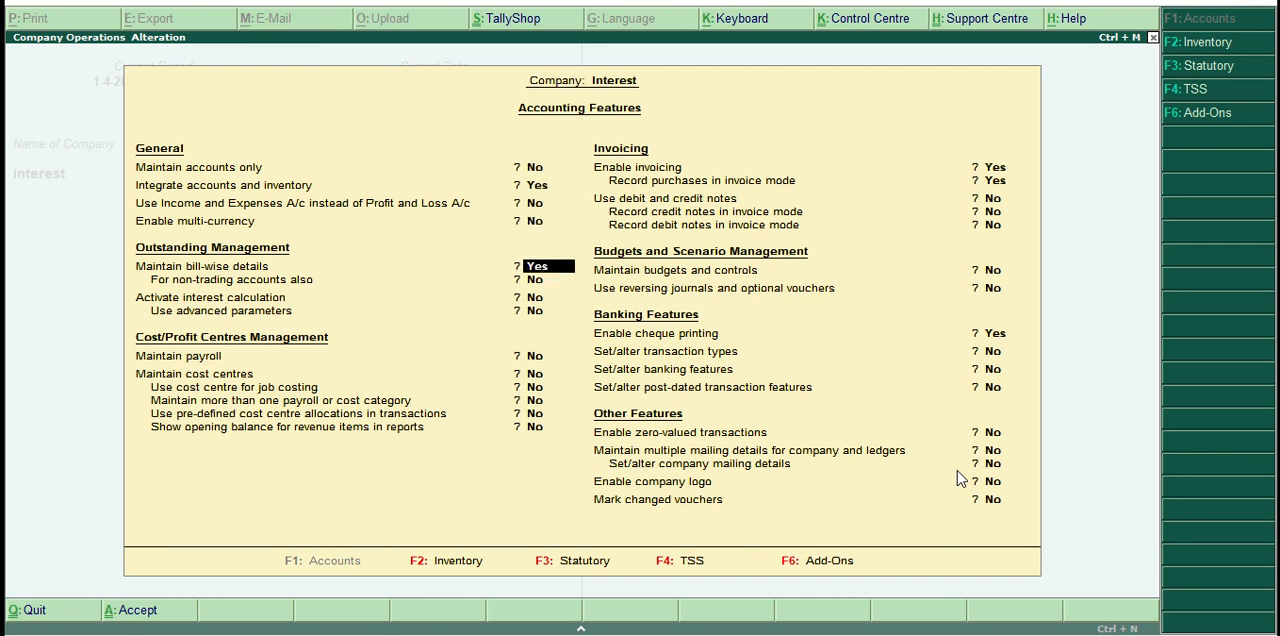
key(Return)
key(Return)
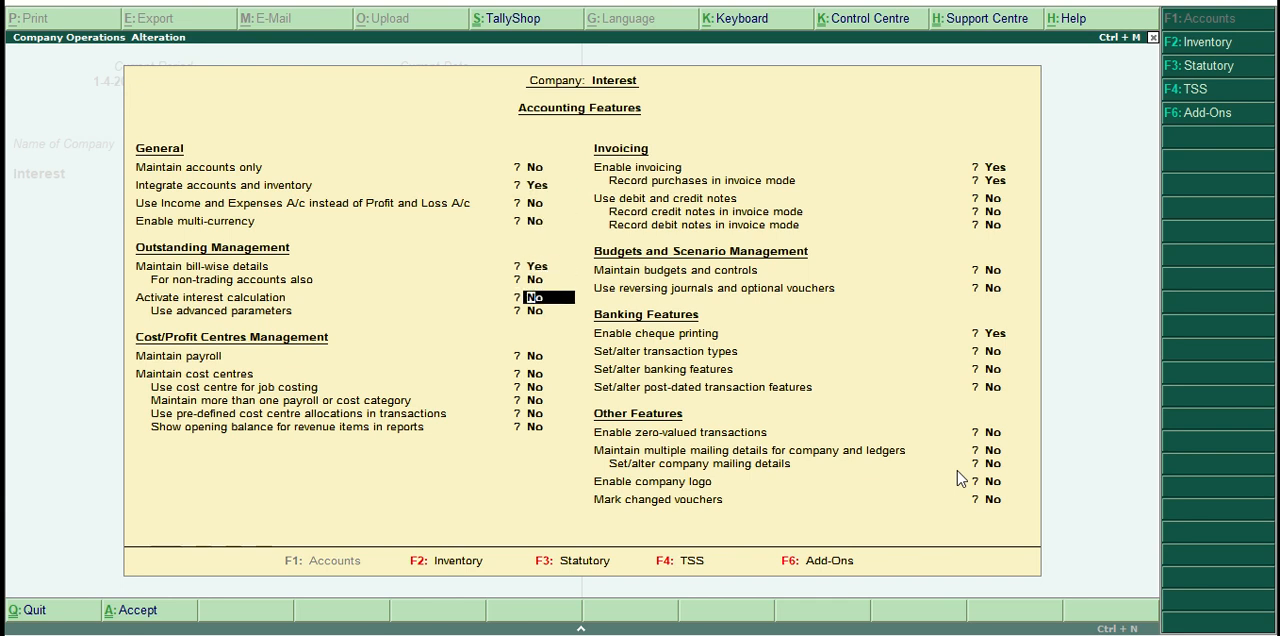
text(y)
key(Return)
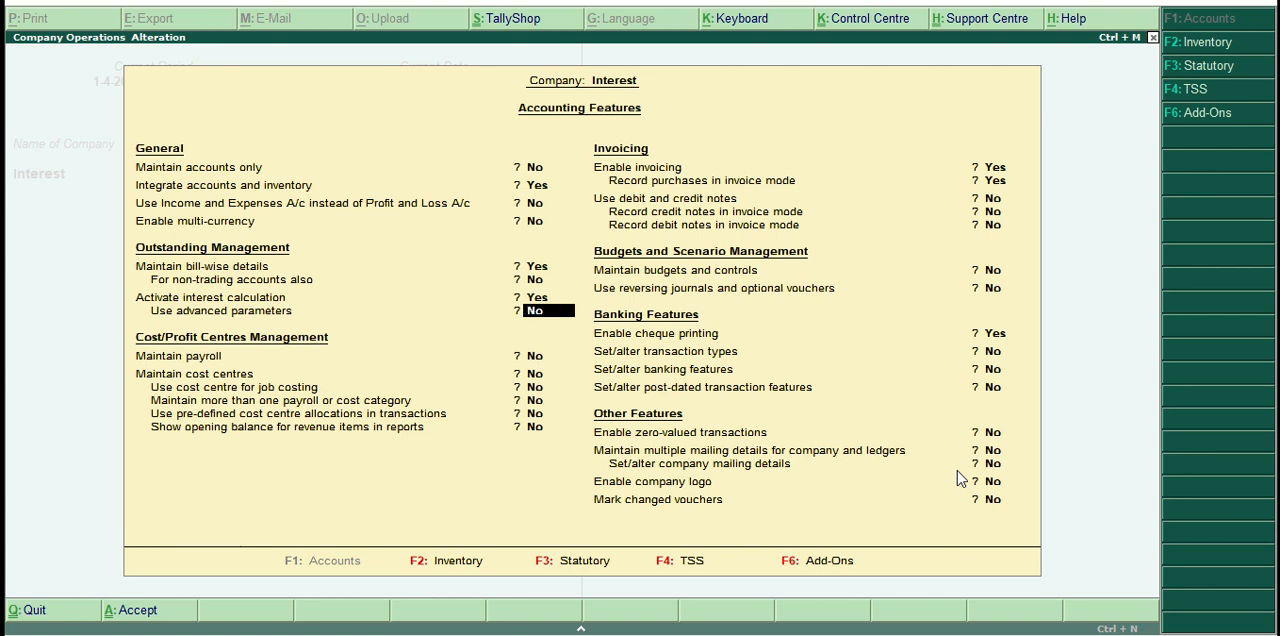
text(y)
key(Return)
key(Return)
key(Return)
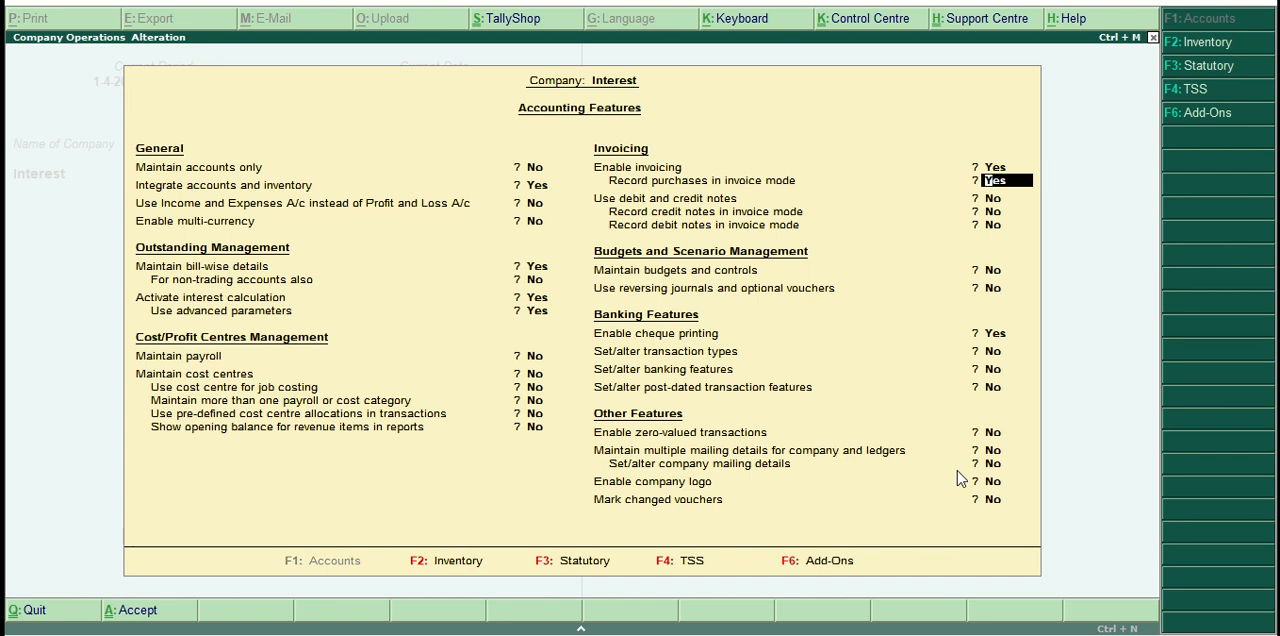
Enable debit and credit notes in the Accounting Features and set both to be recorded in invoice mode.
key(Return)
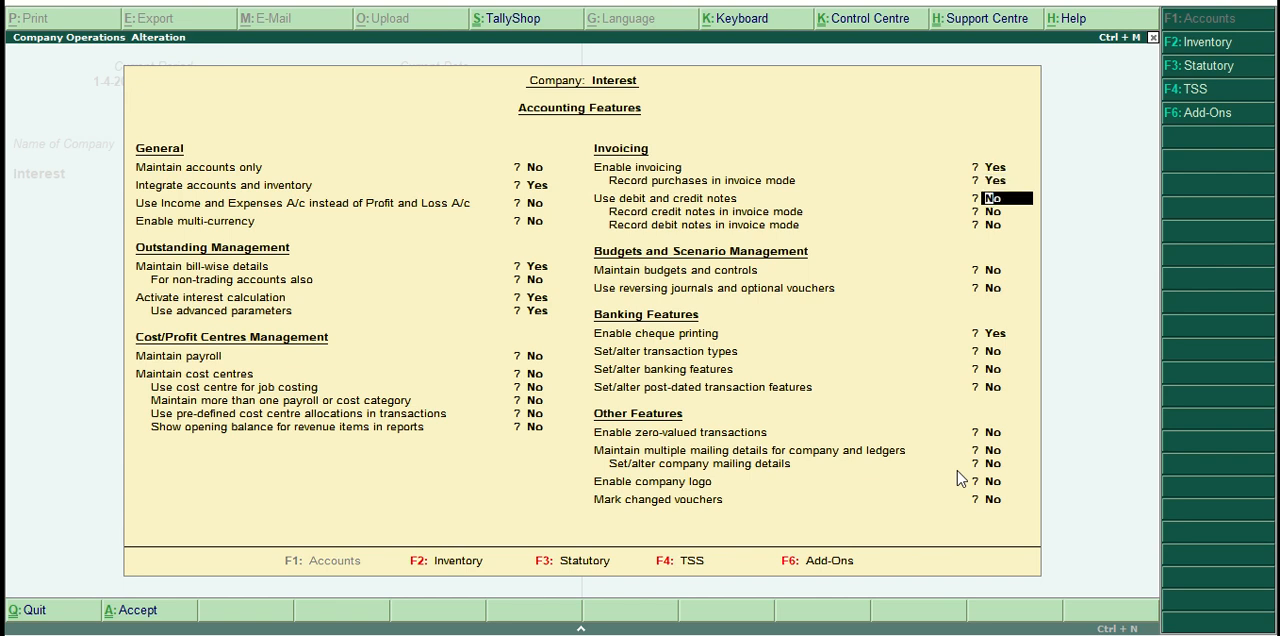
text(yes)
key(Return)
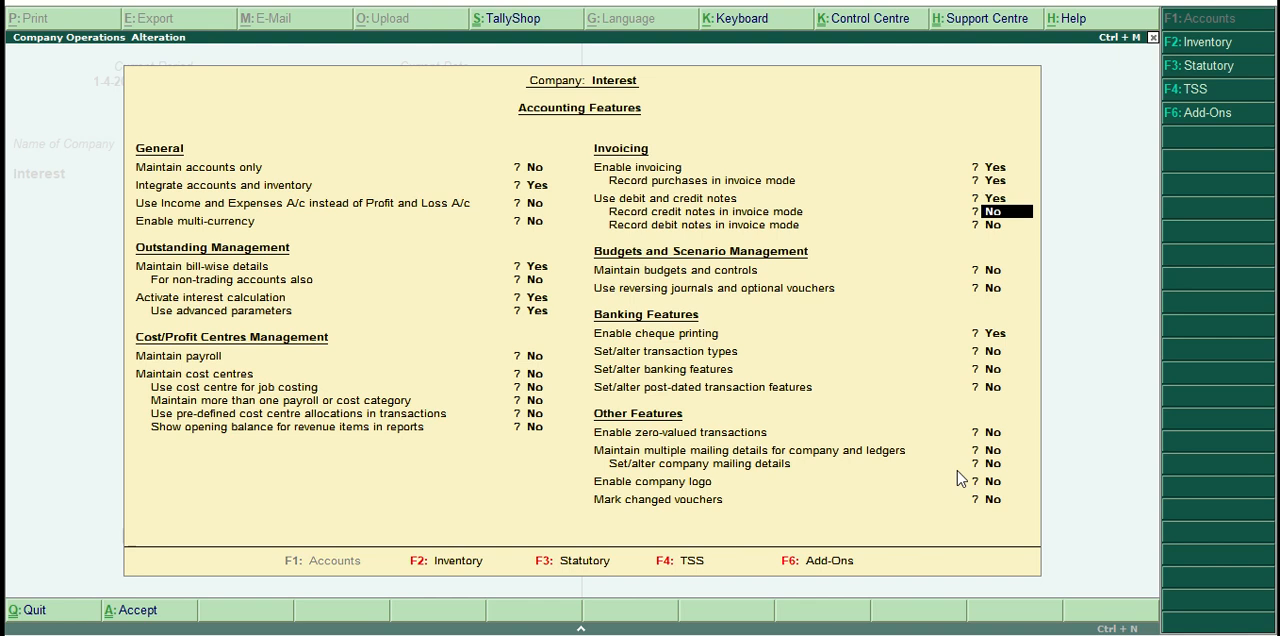
text(y)
key(Return)
text(y)
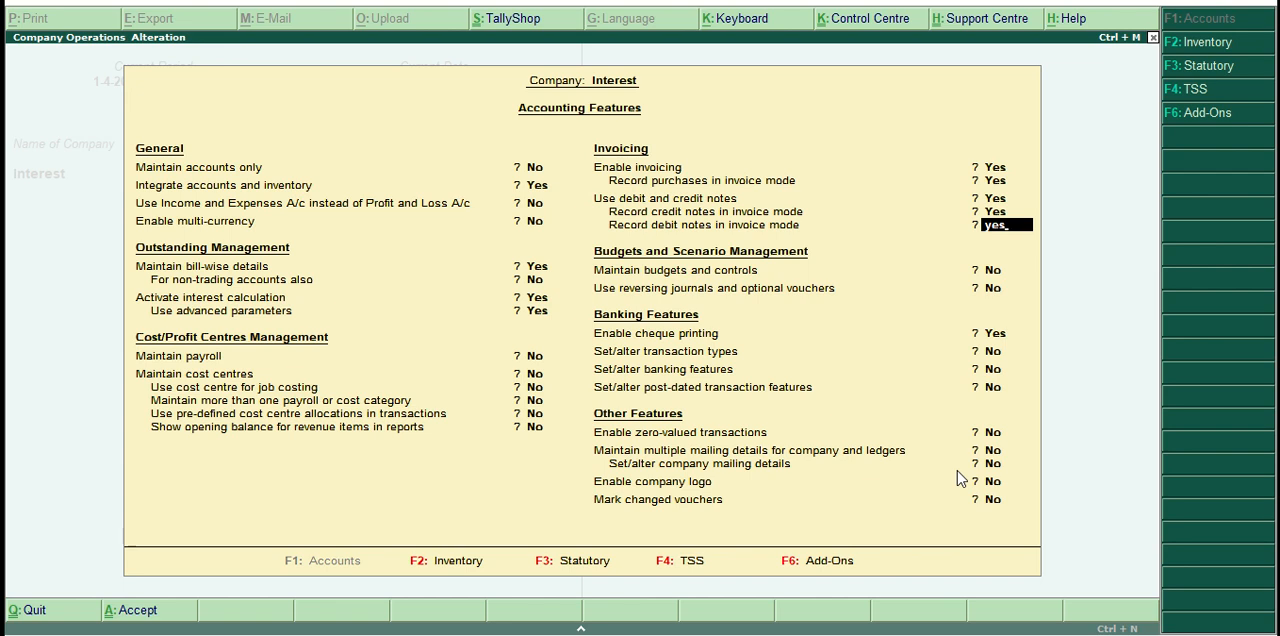
key(Return)
key(Return)
Accept the Accounting Features settings and return to the Gateway of Tally.
text(n)
key(Return)
key(Return)
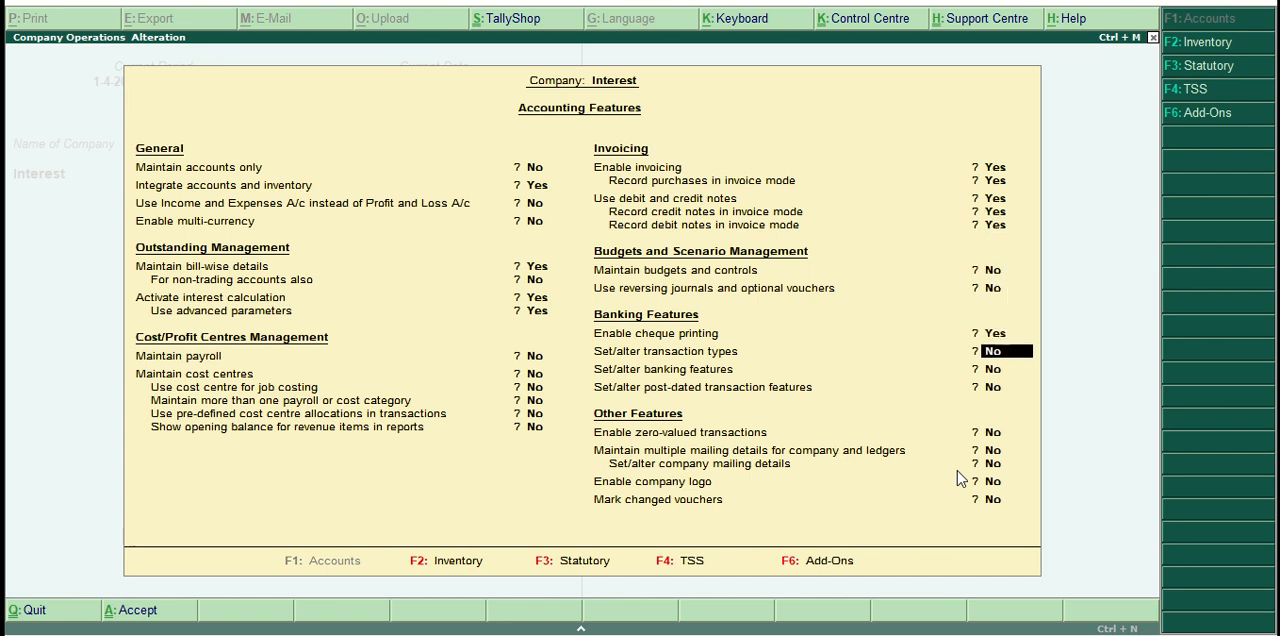
key(Return)
key(Return)
key(Return)
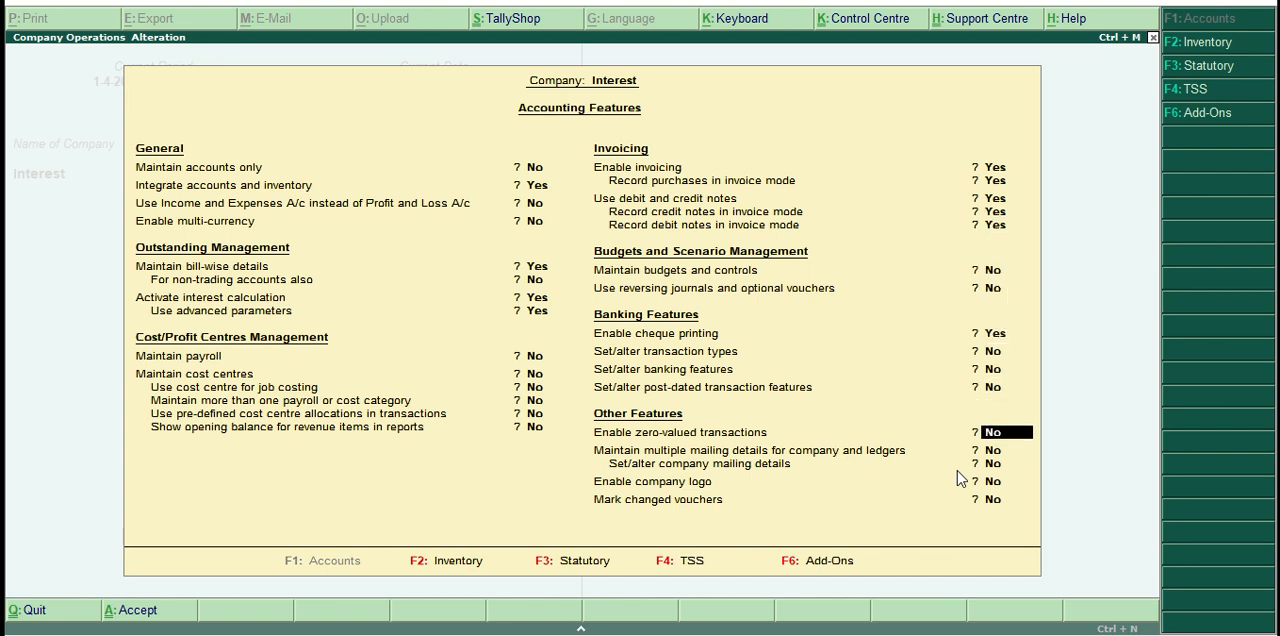
key(Return)
key(Return)
key(Return)
key(Return)
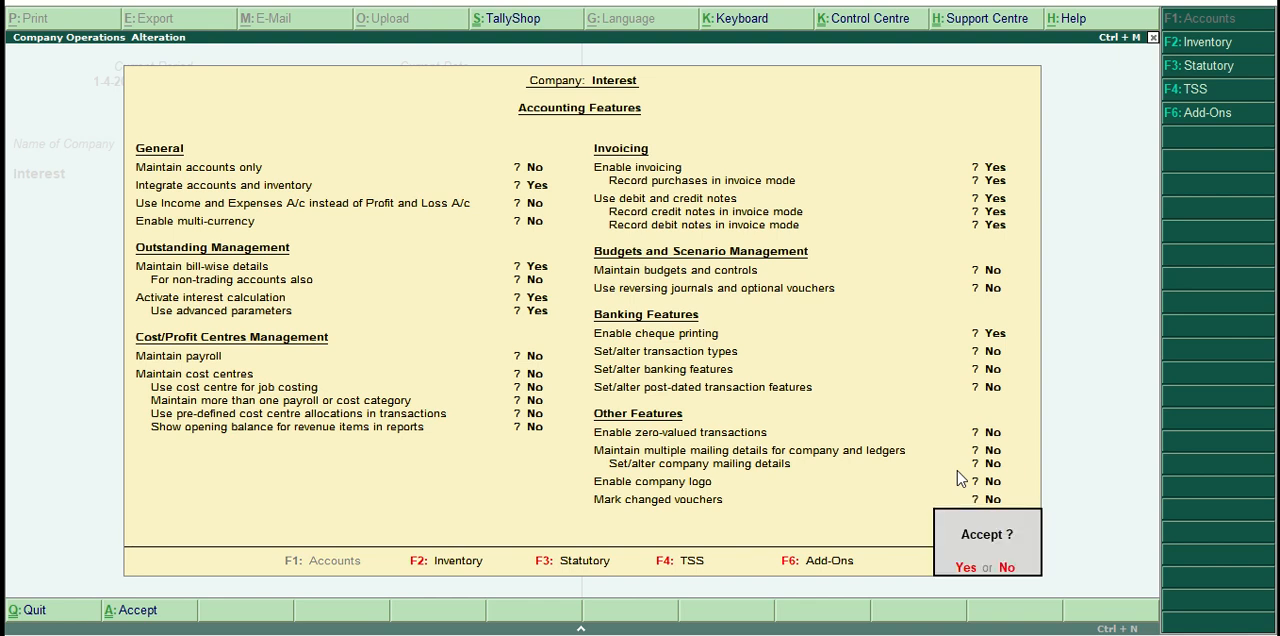
key(Return)
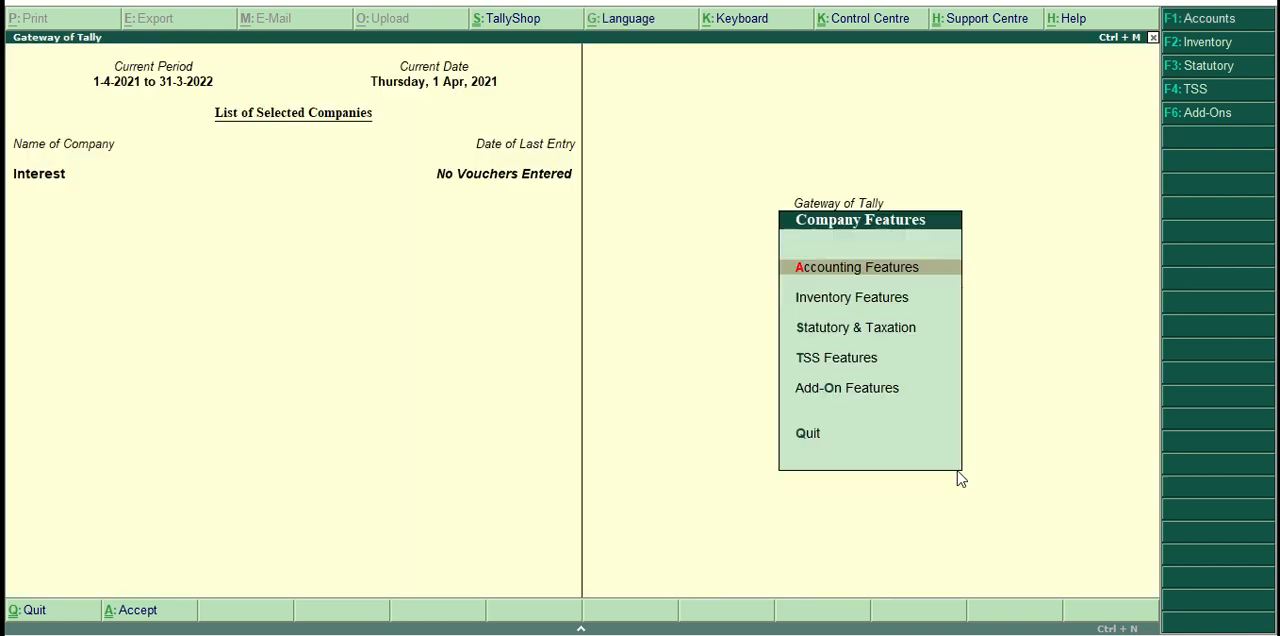
key(Escape)
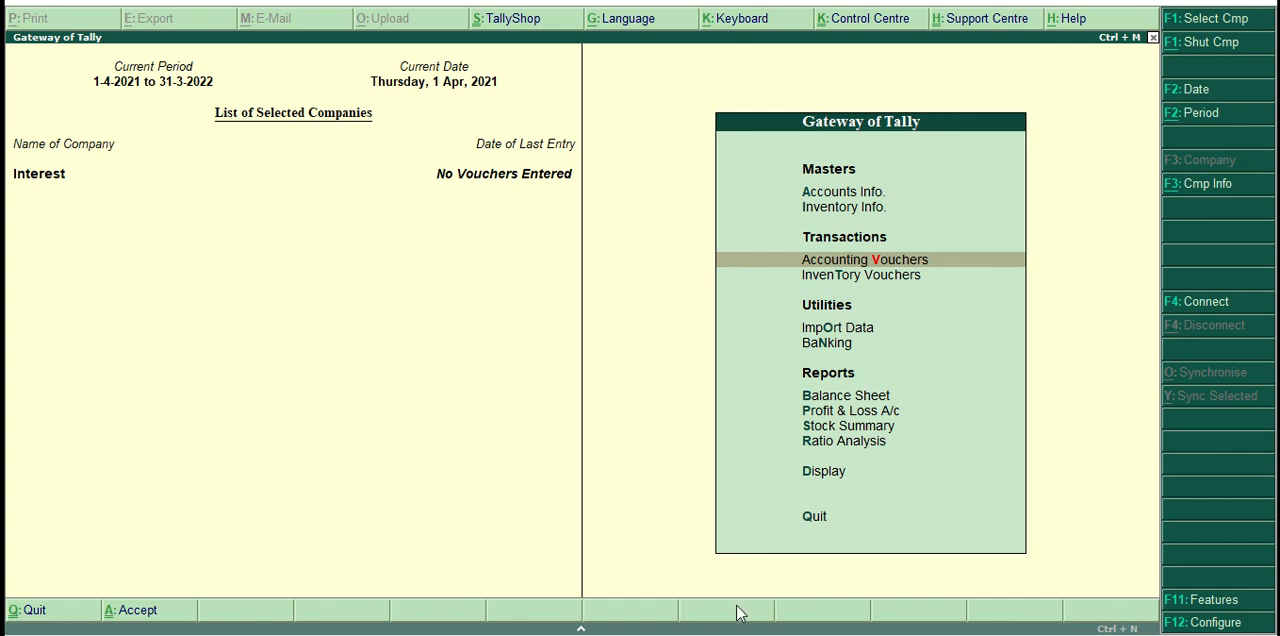
Switch to the Word document and review the example's credit sale, credit limit, interest rate, payment date and interest computation.
click(727, 570)
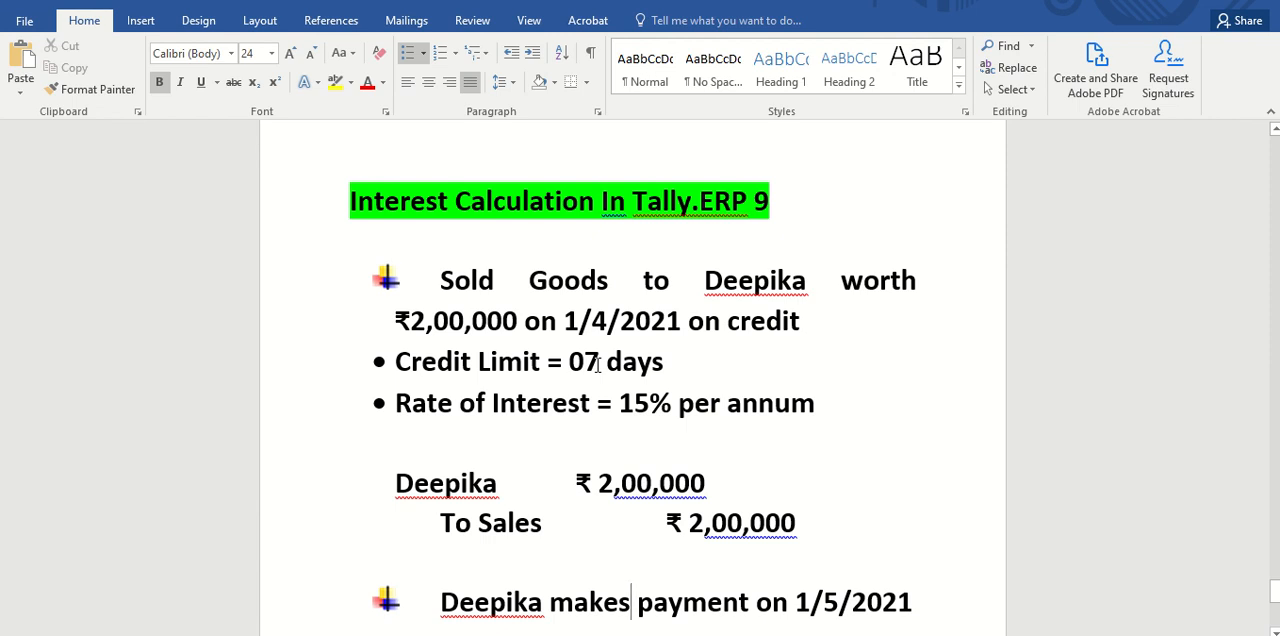
scroll(658, 407, down, 1)
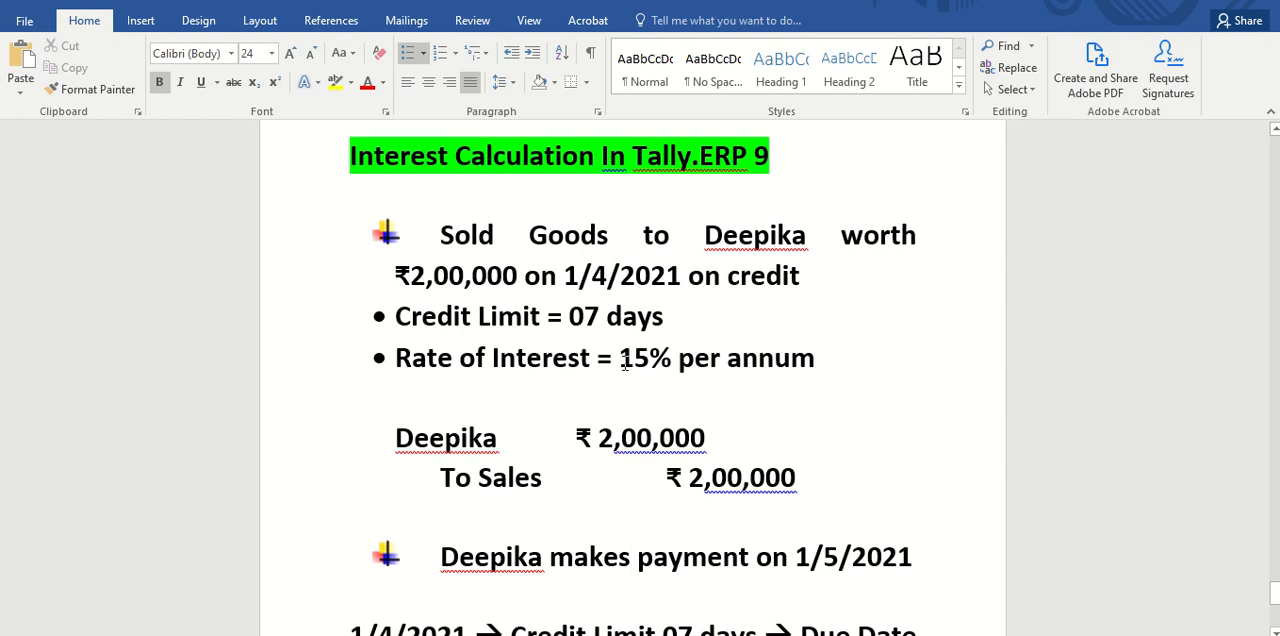
drag(622, 365, 815, 365)
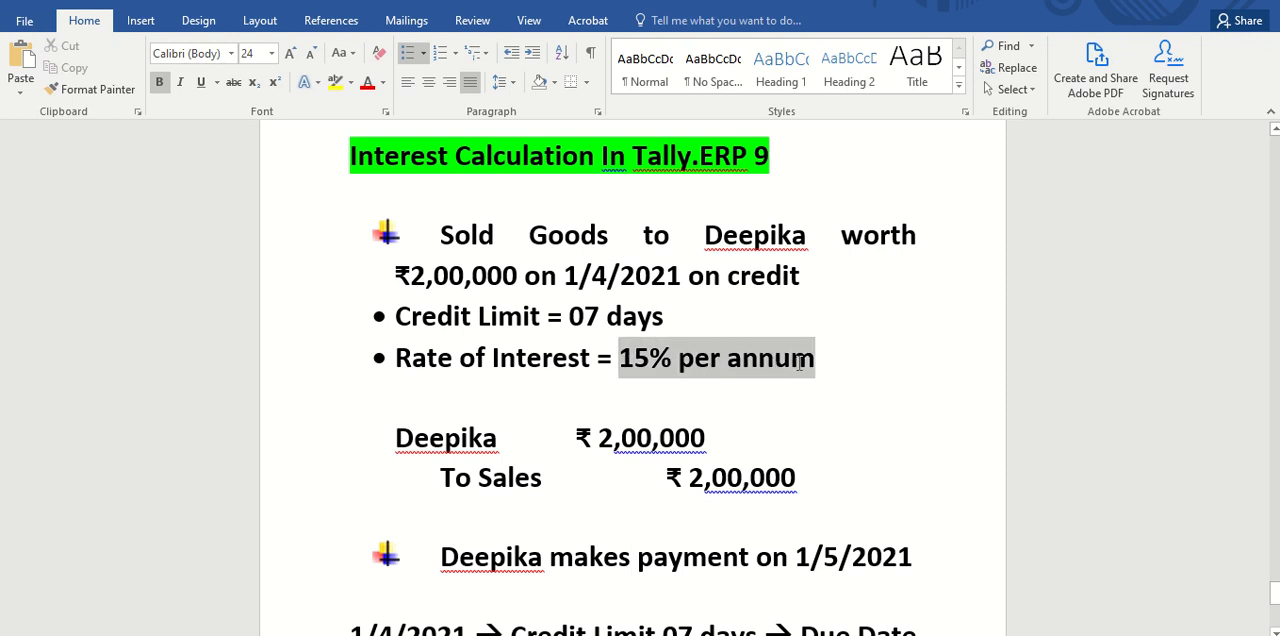
click(770, 420)
scroll(768, 424, down, 1)
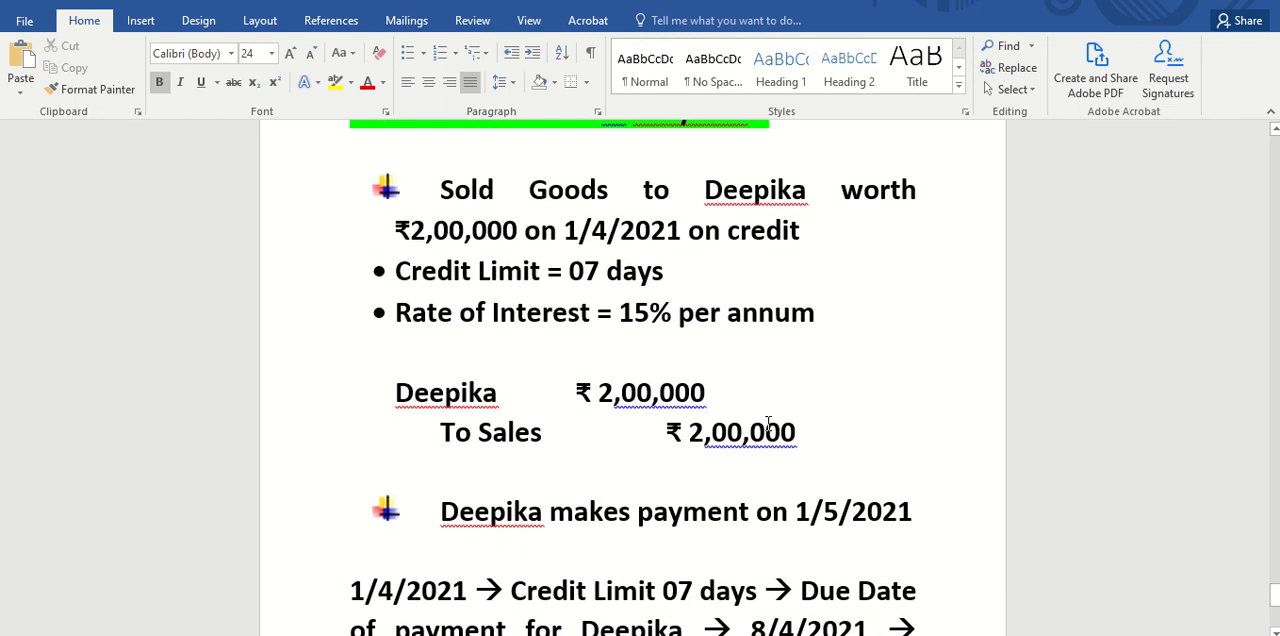
scroll(768, 424, down, 1)
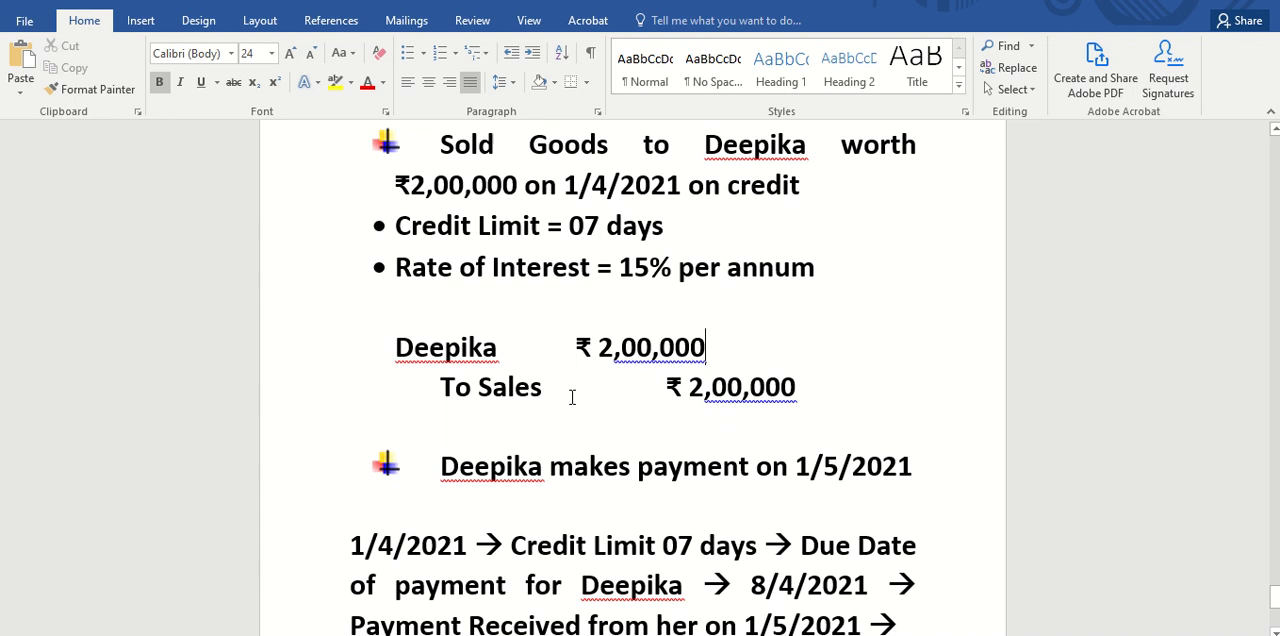
scroll(572, 397, down, 1)
scroll(679, 423, down, 1)
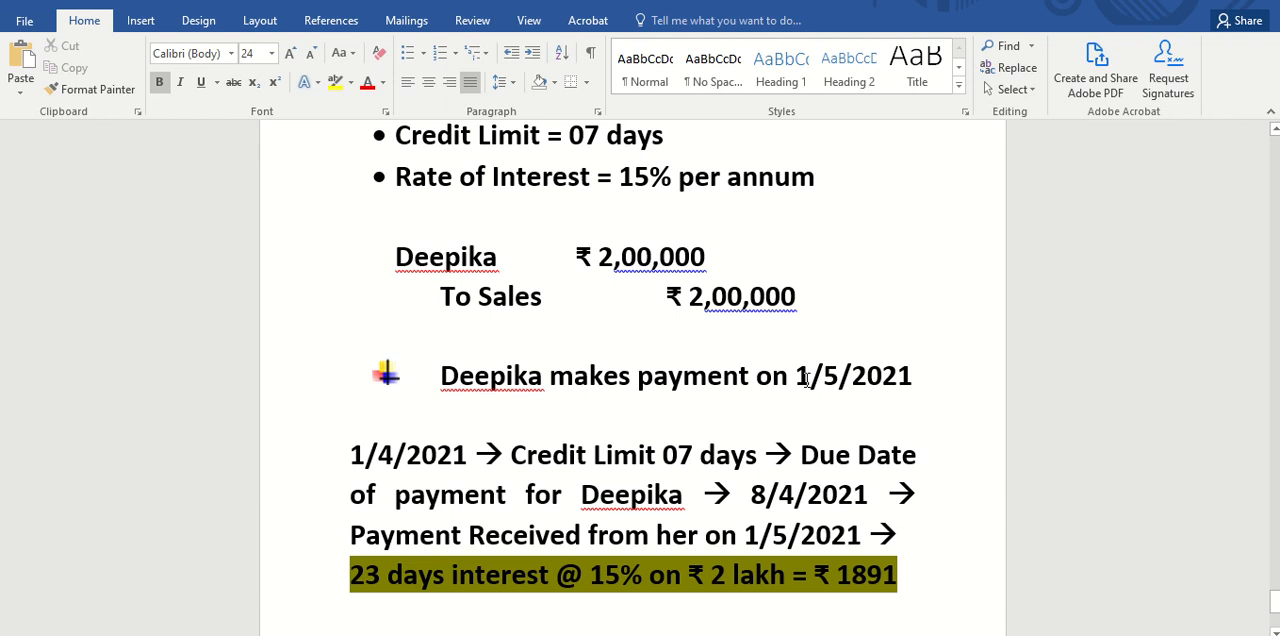
drag(797, 380, 912, 382)
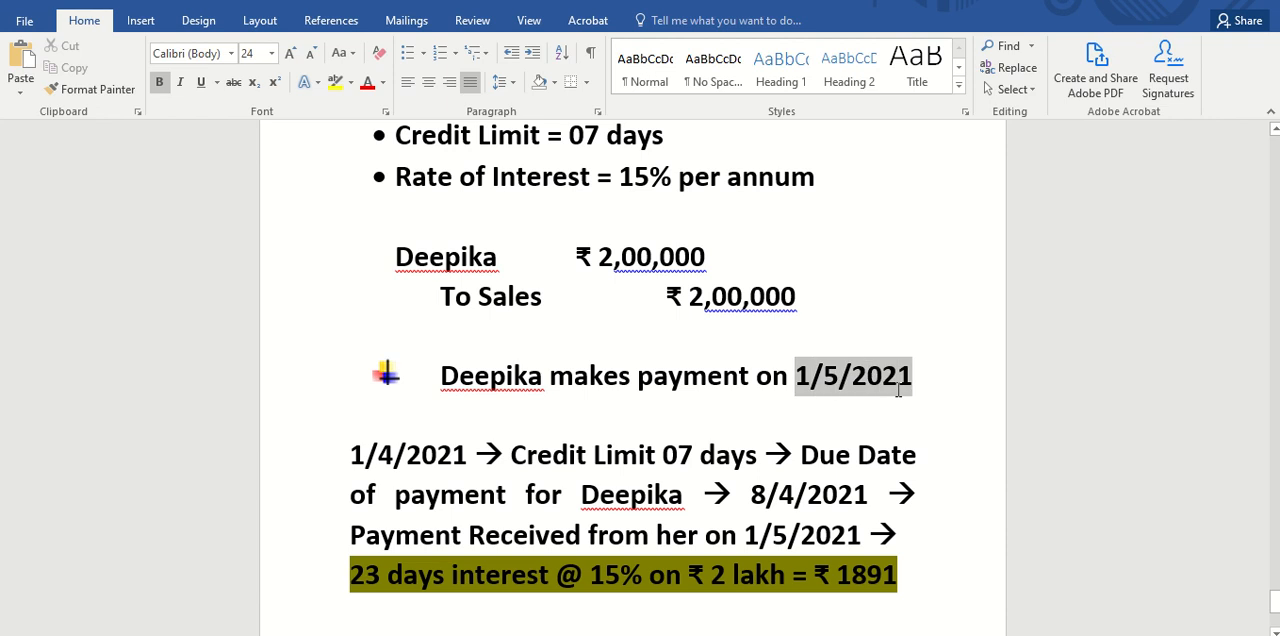
click(831, 416)
scroll(831, 418, down, 1)
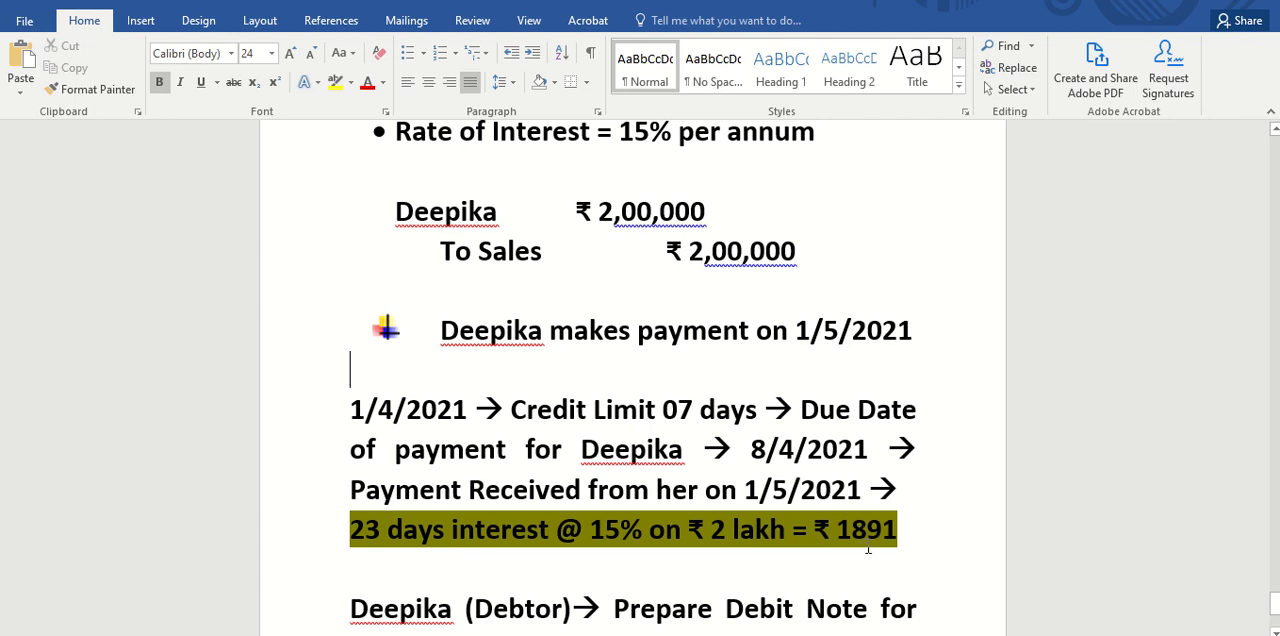
scroll(710, 455, up, 1)
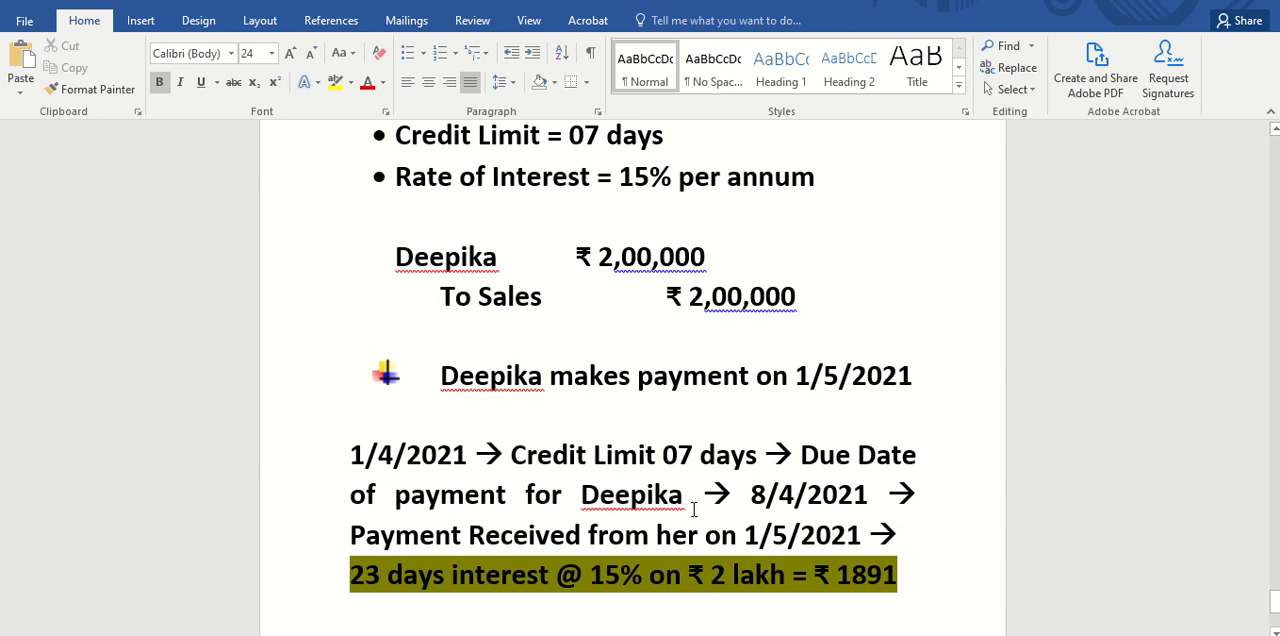
Switch back to Tally and start a sales entry in voucher mode, leaving the reference number blank.
click(705, 628)
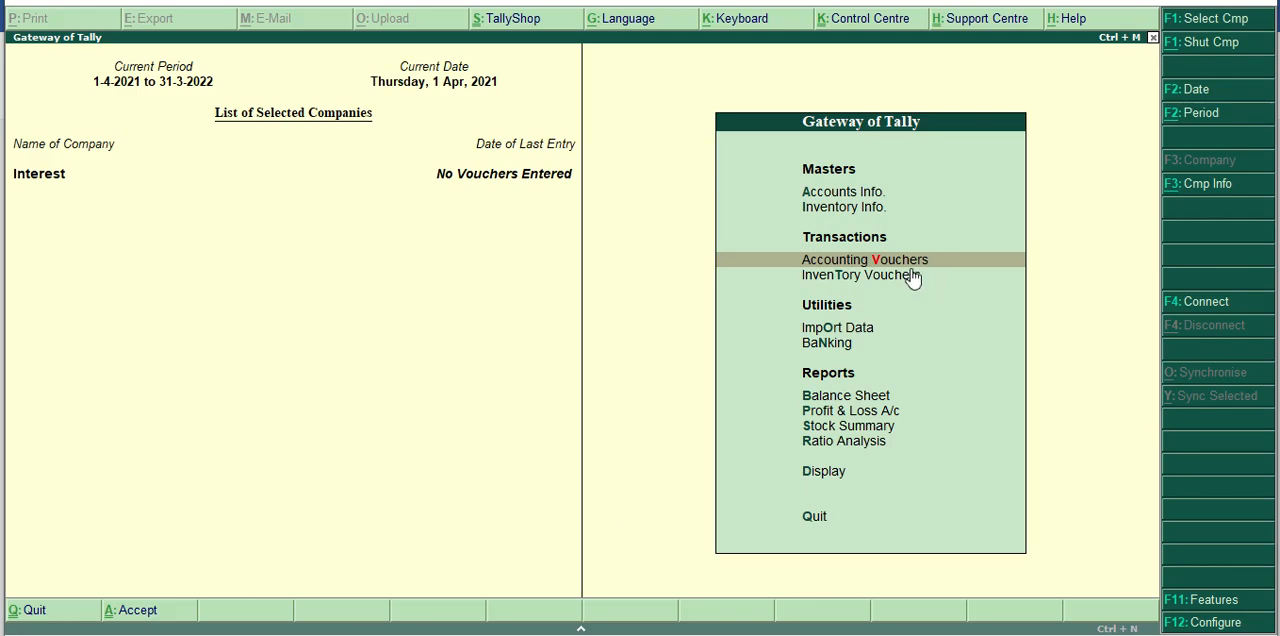
key(Return)
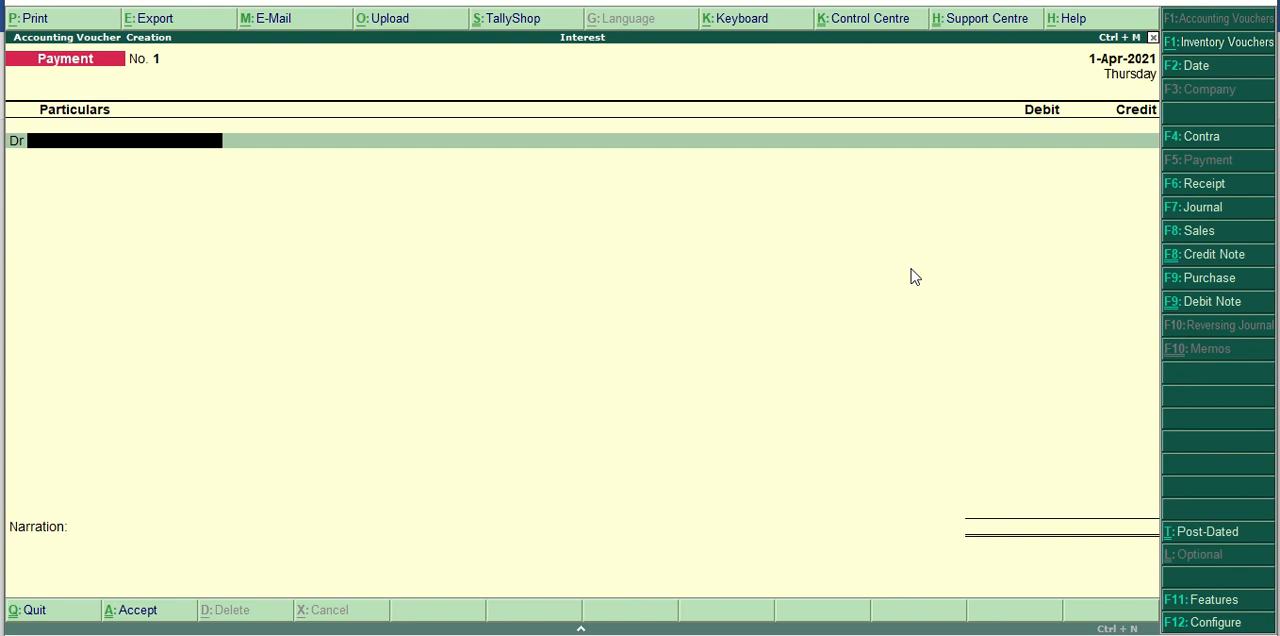
click(1190, 231)
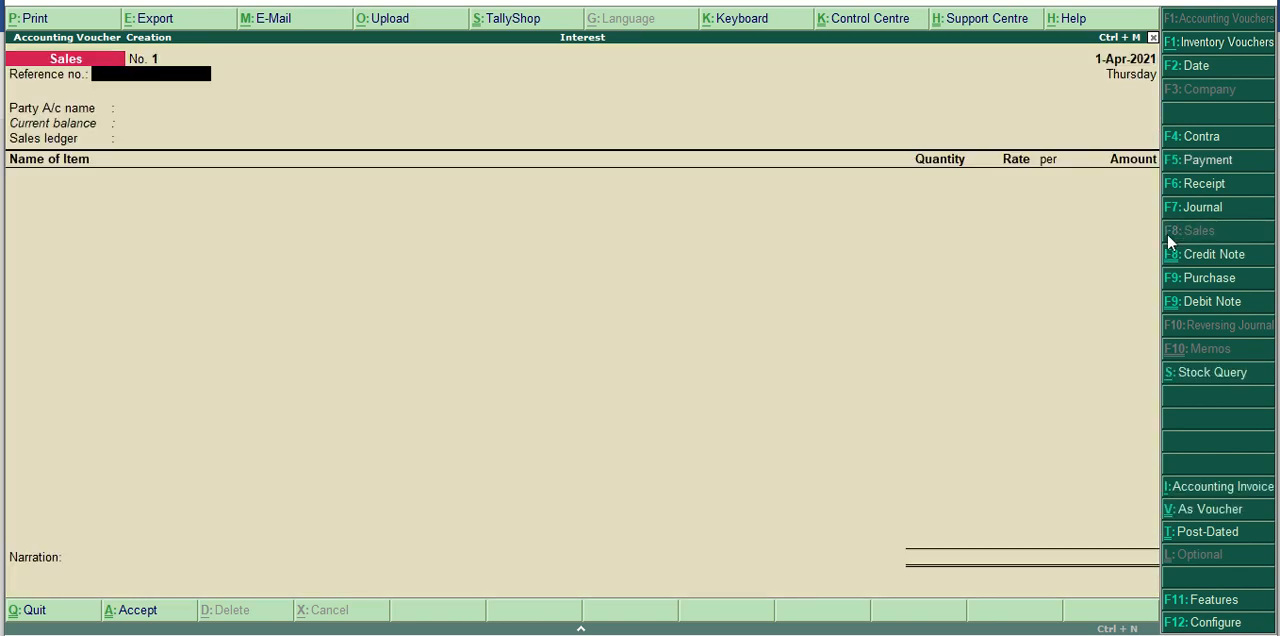
click(1210, 509)
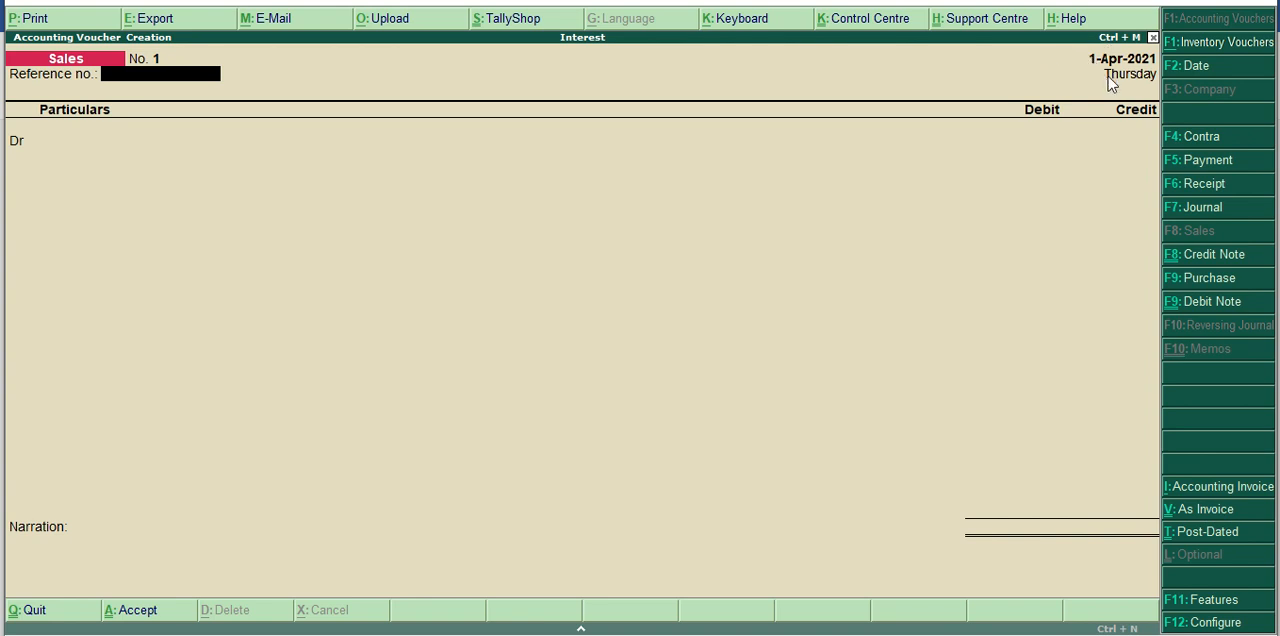
key(Return)
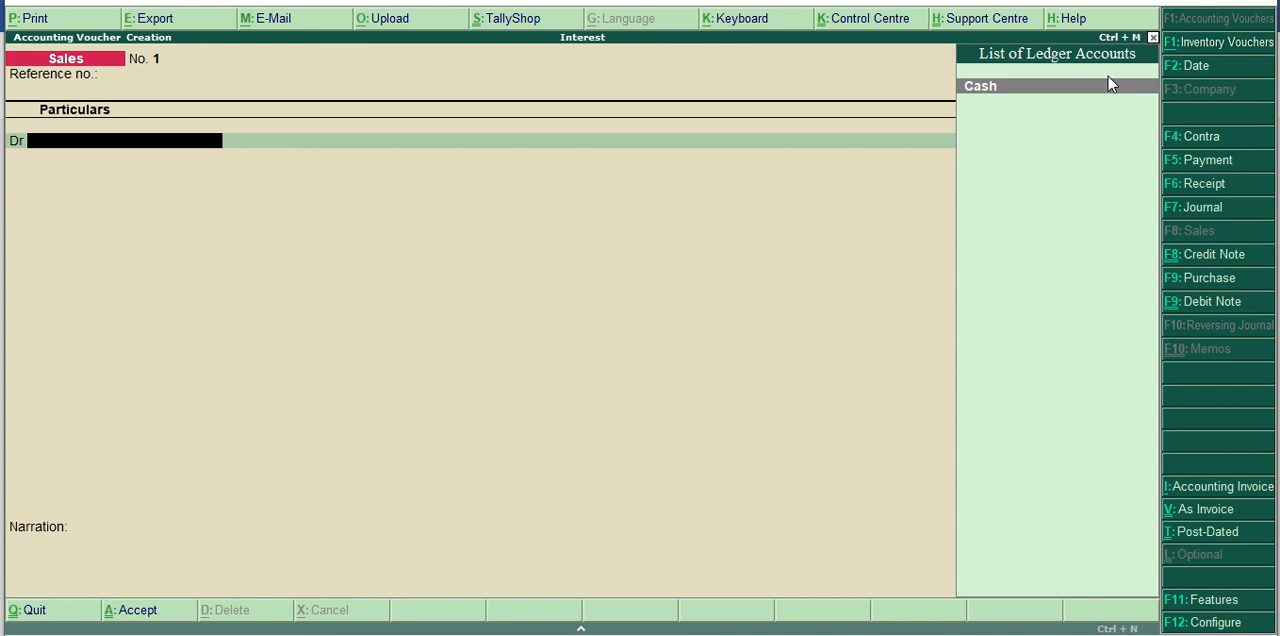
Start a new ledger from the debit line, entering the customer's name and placing it under Sundry Debtors.
key(alt+c)
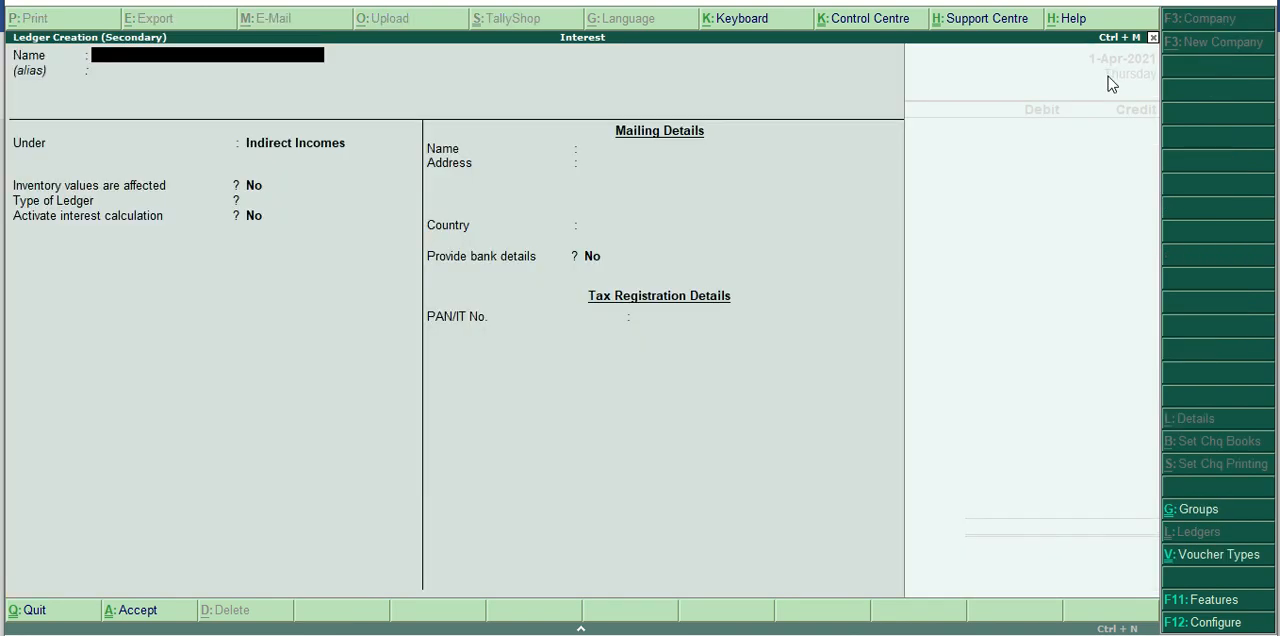
text(Deepika)
key(Return)
key(Return)
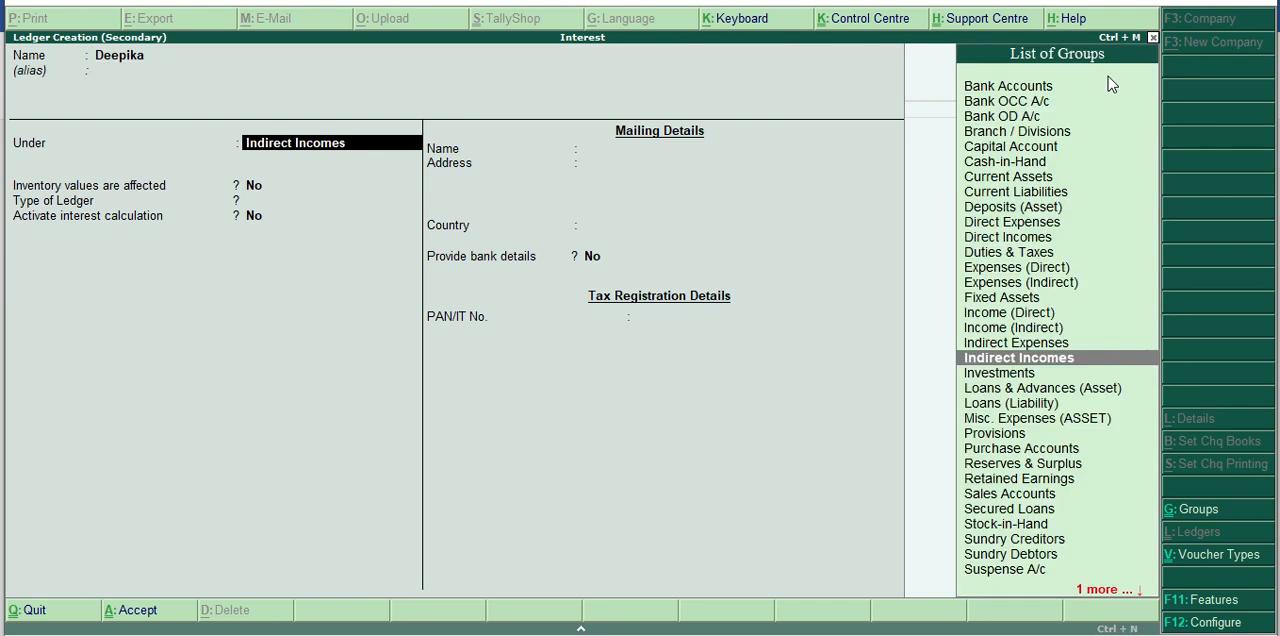
text(Deb)
key(Return)
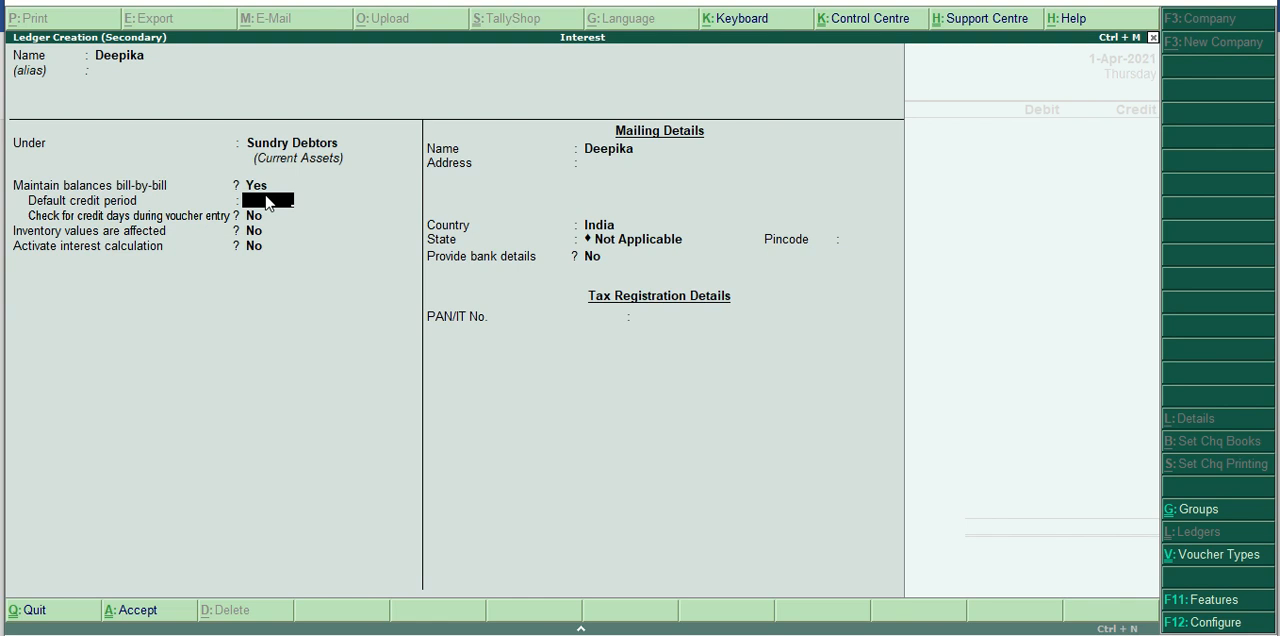
Set the customer ledger's default credit period to 7 days and enable checking credit days during voucher entry.
text(7)
key(Return)
text(yes)
key(Return)
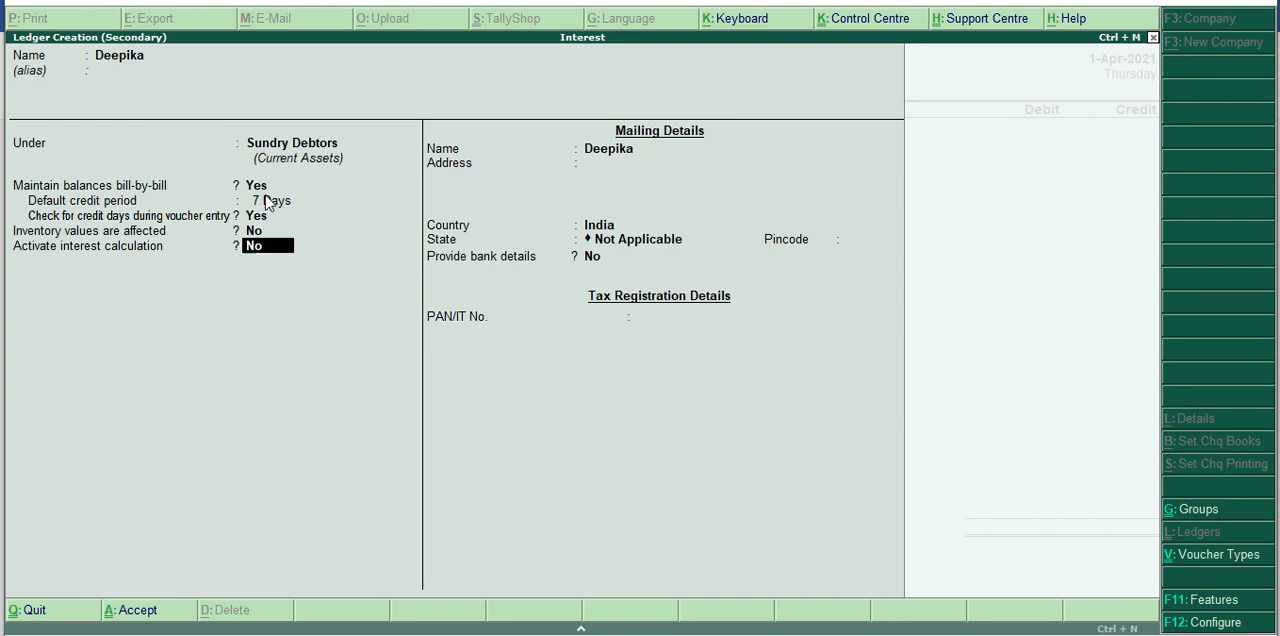
Activate interest calculation for the customer ledger, transaction-by-transaction, with parameter override enabled, advanced override off, and transaction dates excluded for added and deducted amounts.
text(yes)
key(Return)
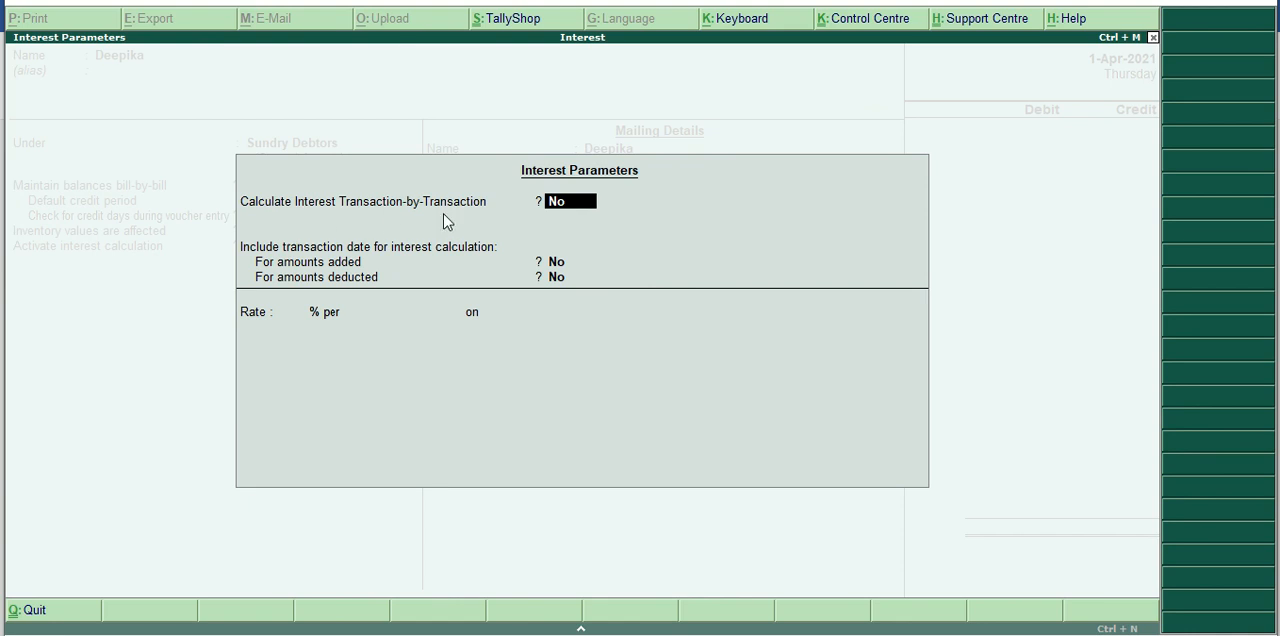
text(yes)
key(Return)
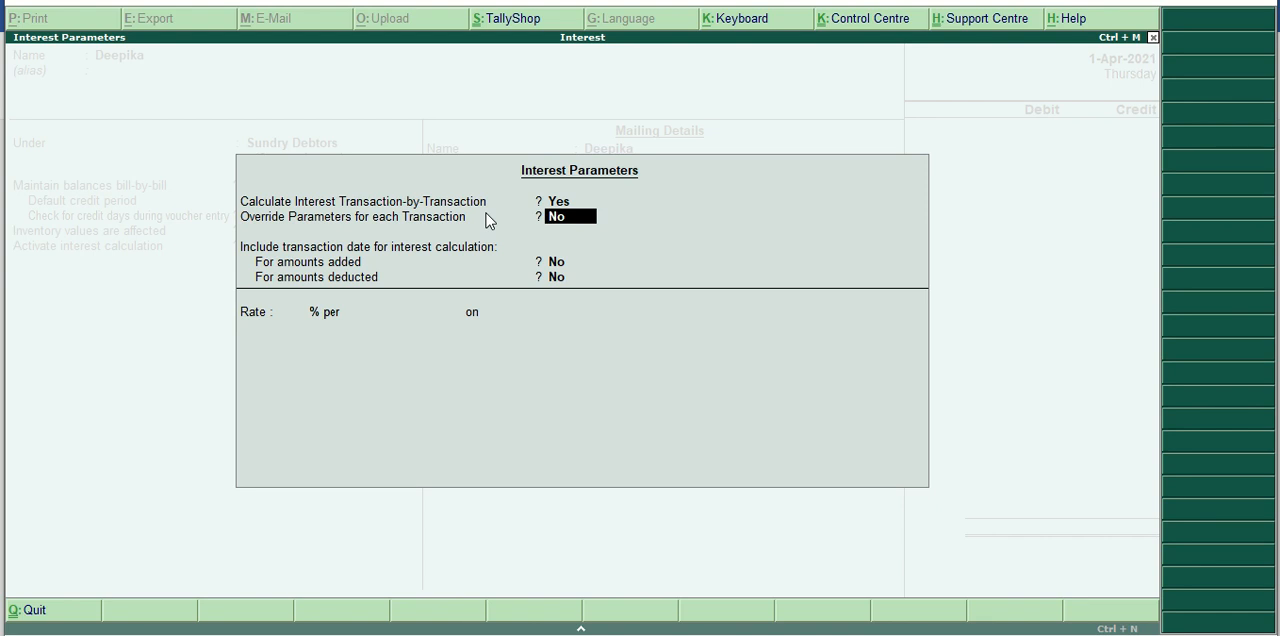
text(yes)
key(Return)
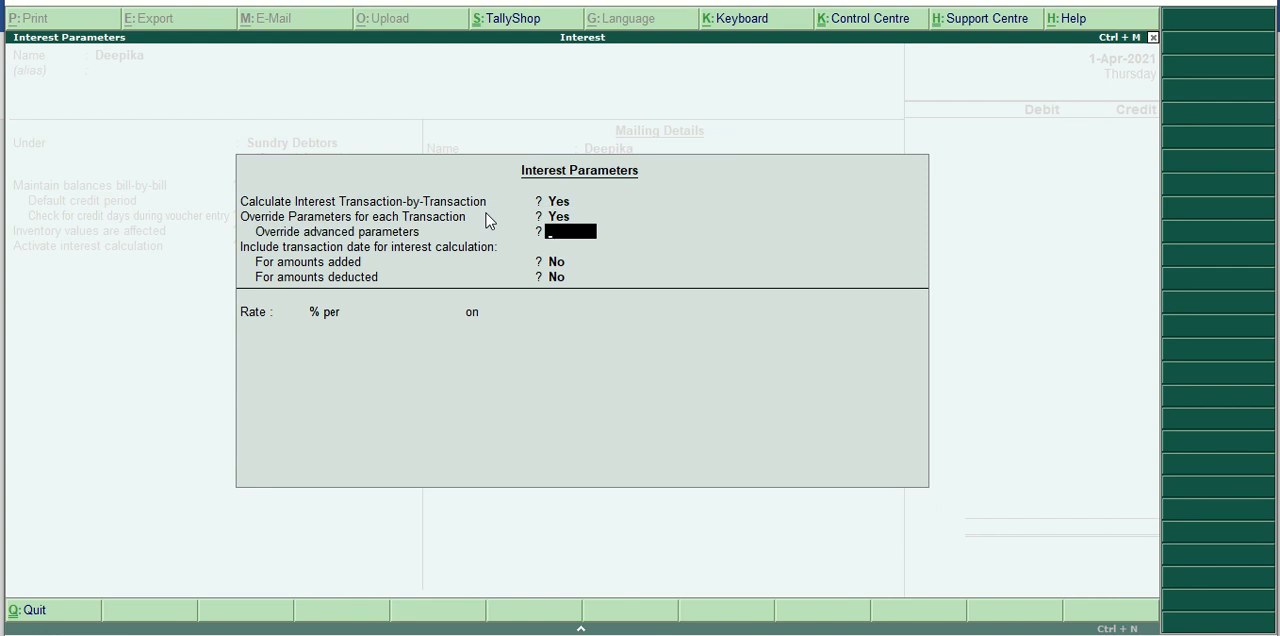
key(Return)
key(Return)
key(Return)
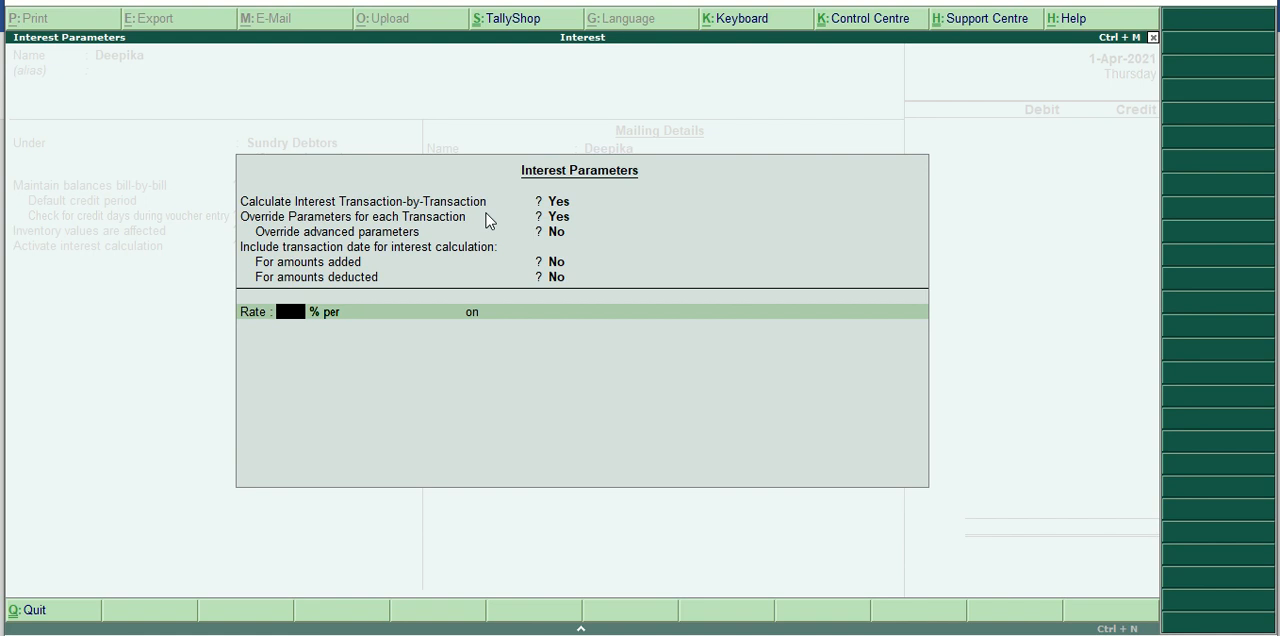
Set the ledger's interest rate to 15% per 365-Day Year on Debit Balances Only.
text(15)
key(Return)
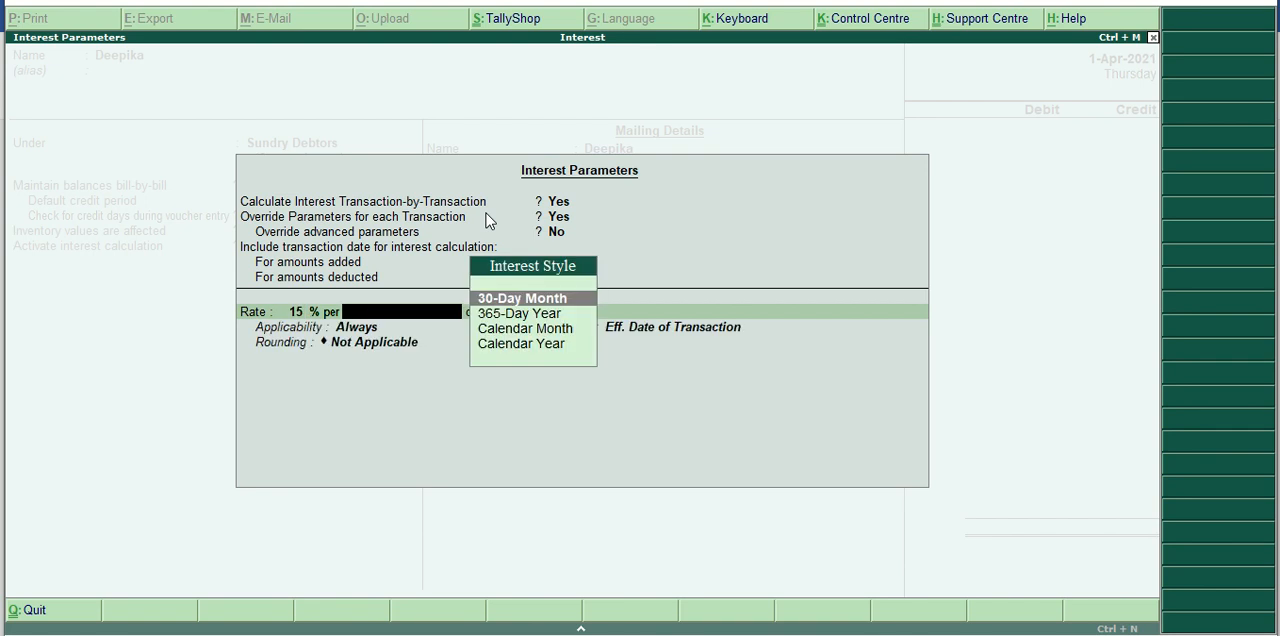
key(Down)
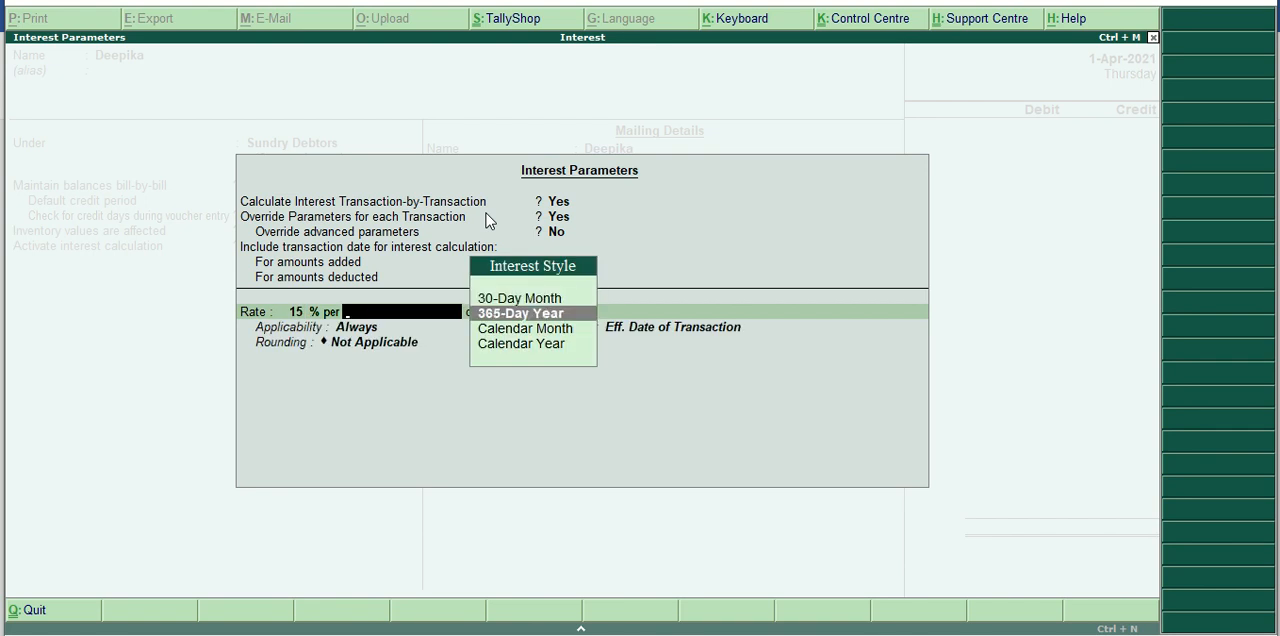
key(Return)
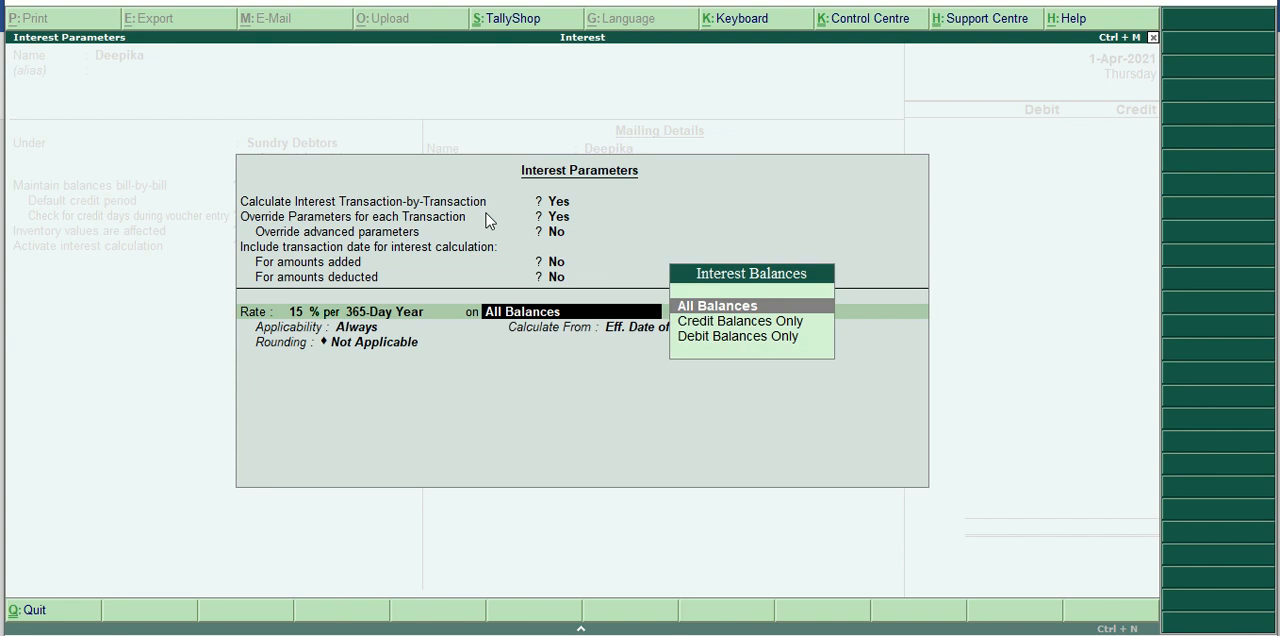
key(Down)
key(Down)
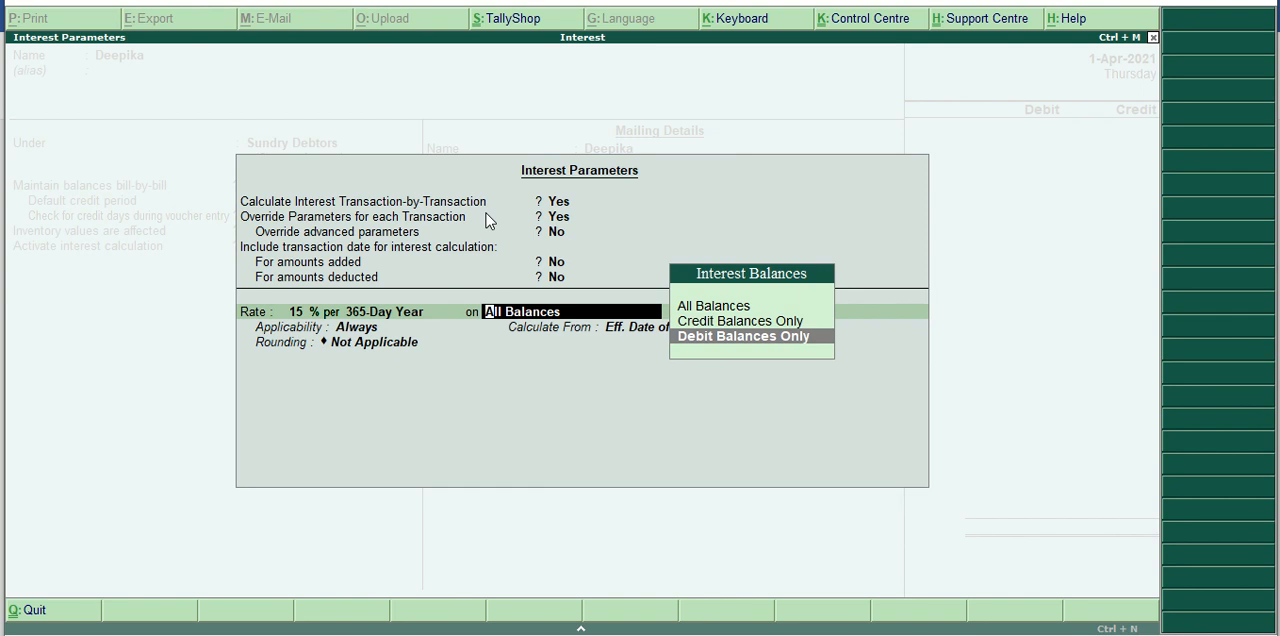
key(Return)
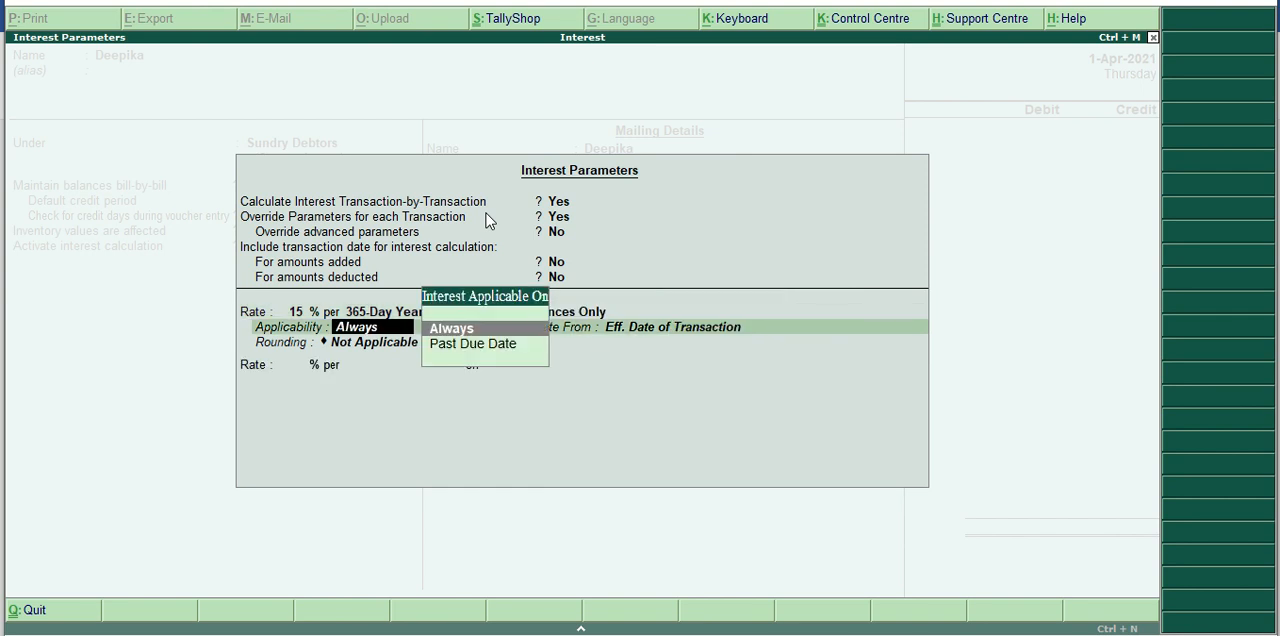
Make the interest always applicable, calculated from Due Date of Invoice/Ref, using Upward Rounding with a limit of 1.
key(Return)
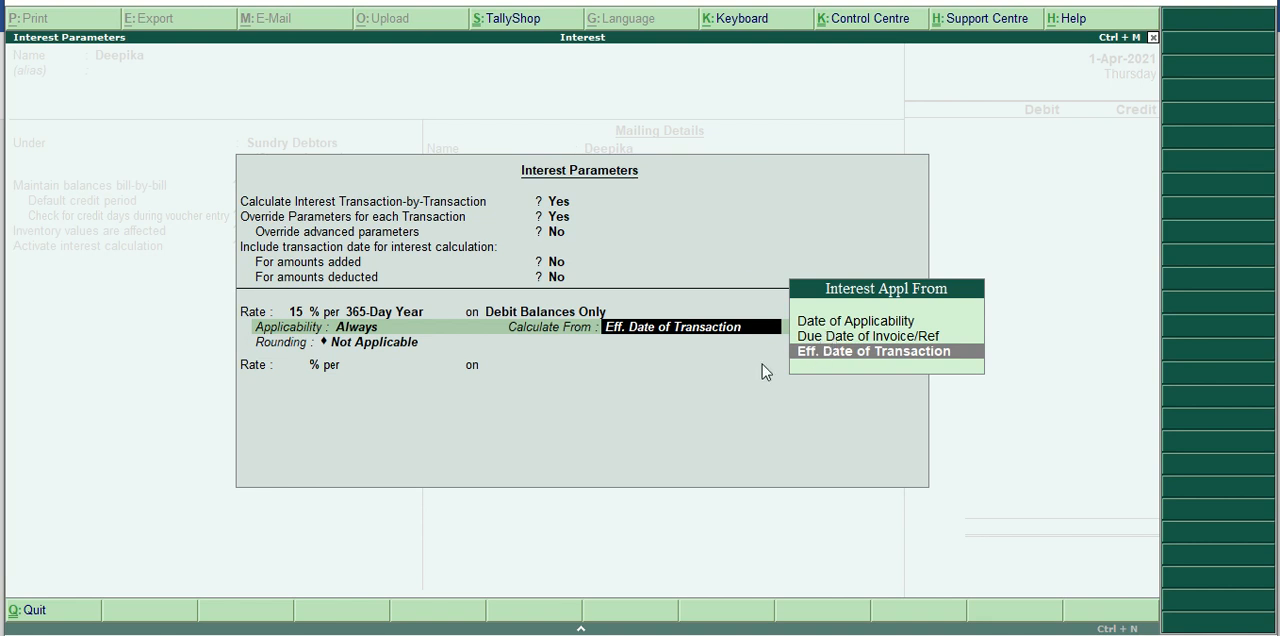
key(Up)
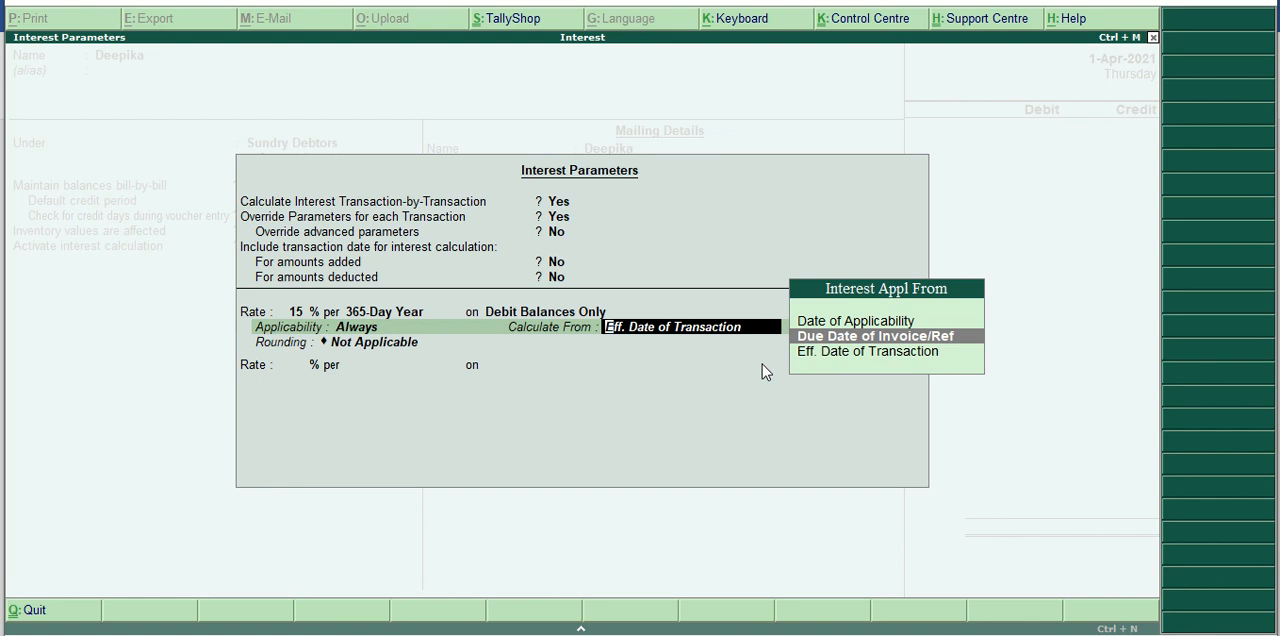
key(Return)
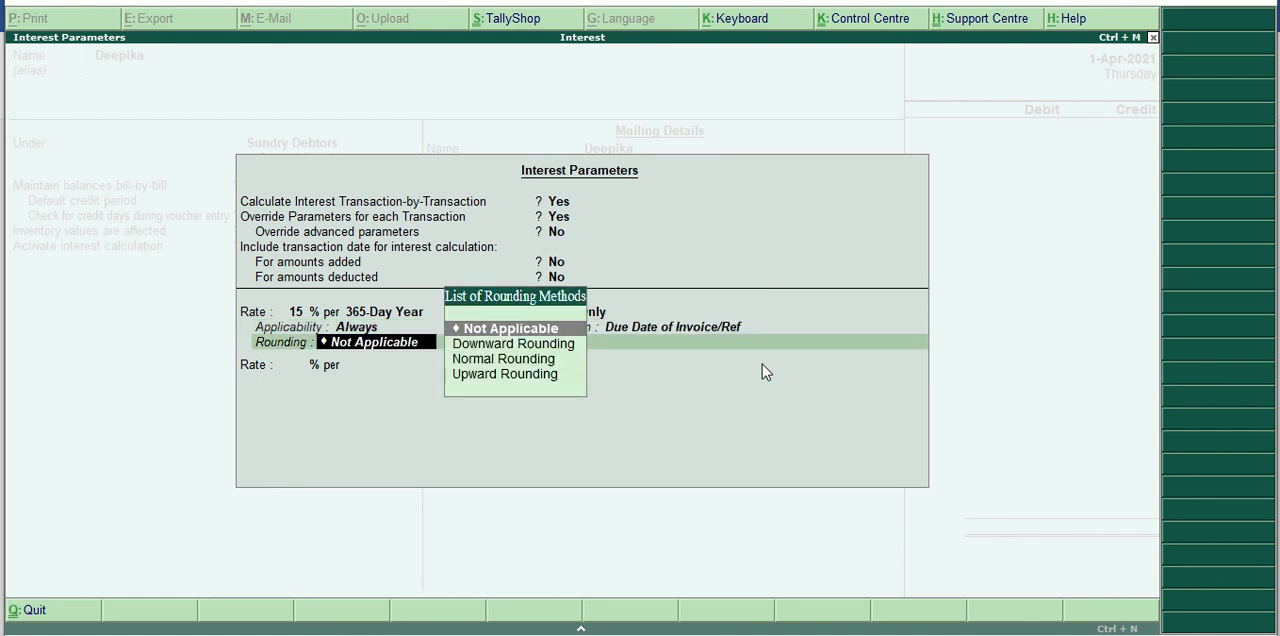
key(Down)
key(Down)
key(Down)
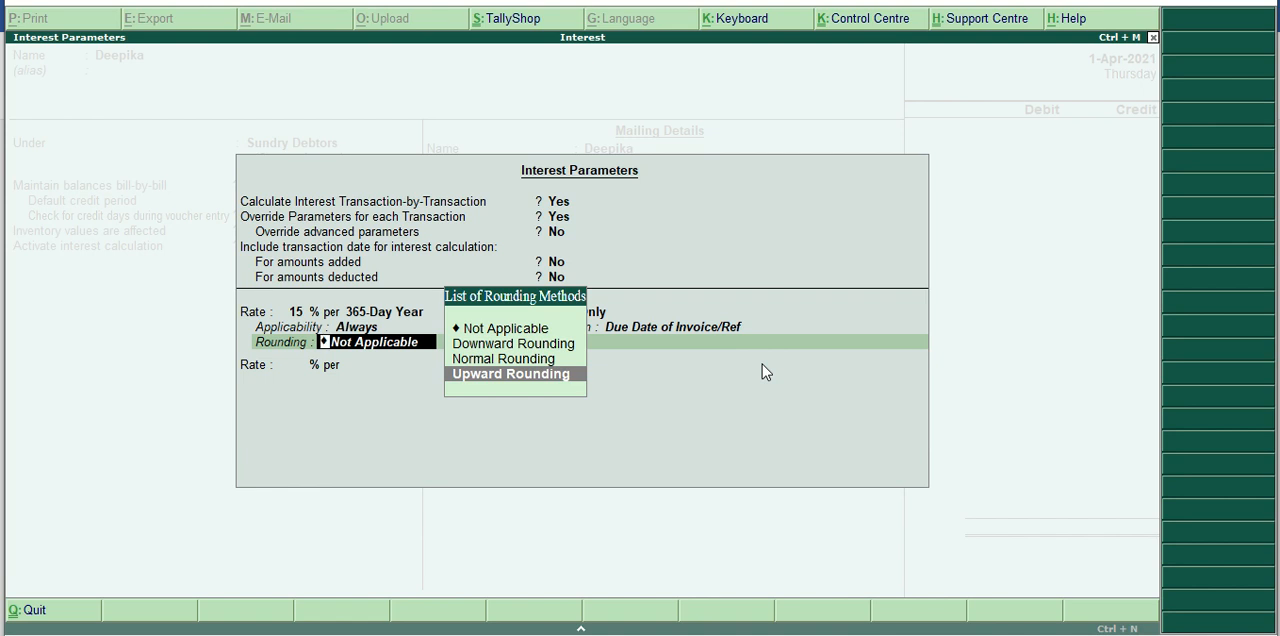
key(Return)
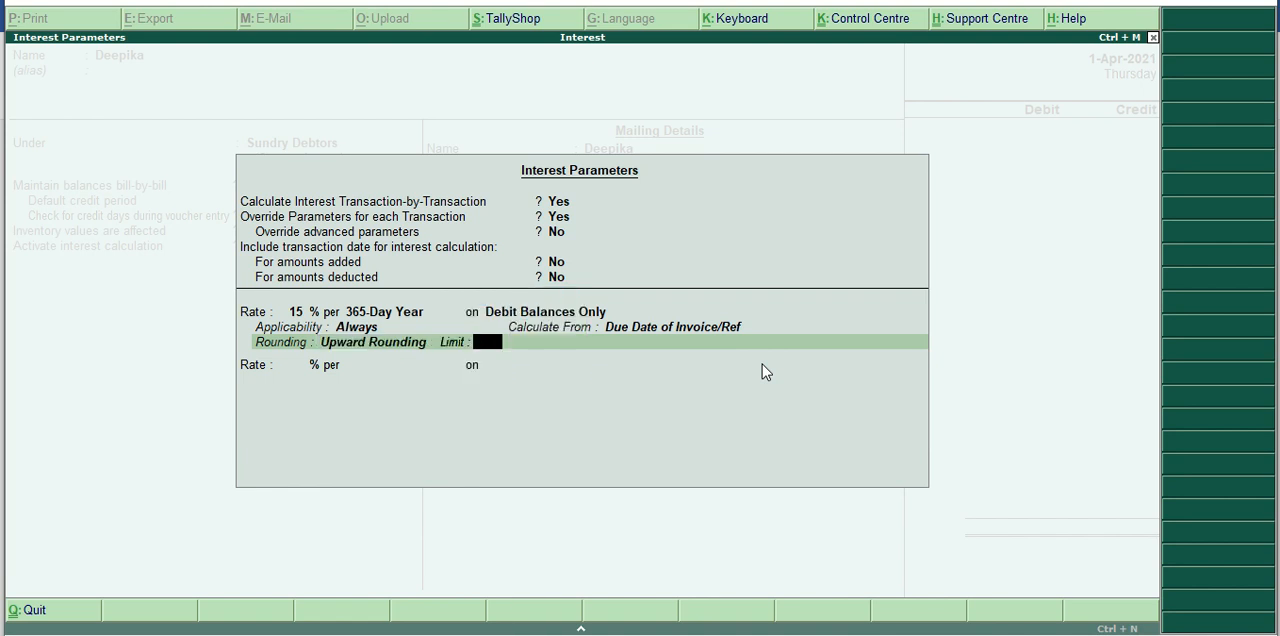
text(1)
key(Return)
Finish the interest parameters and save the customer ledger with its default mailing, bank and tax details.
key(Return)
key(Return)
key(Return)
key(Return)
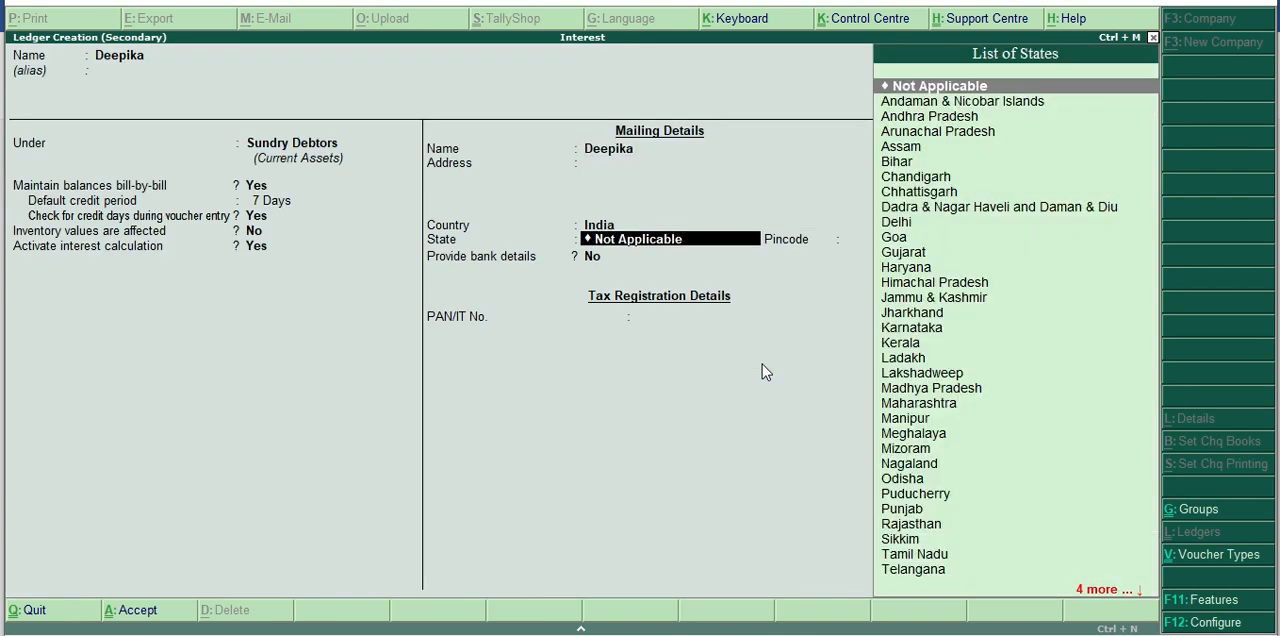
key(Return)
Accept the default buyer's details and debit the customer with 200000 in the sales voucher.
key(Return)
key(Return)
key(Return)
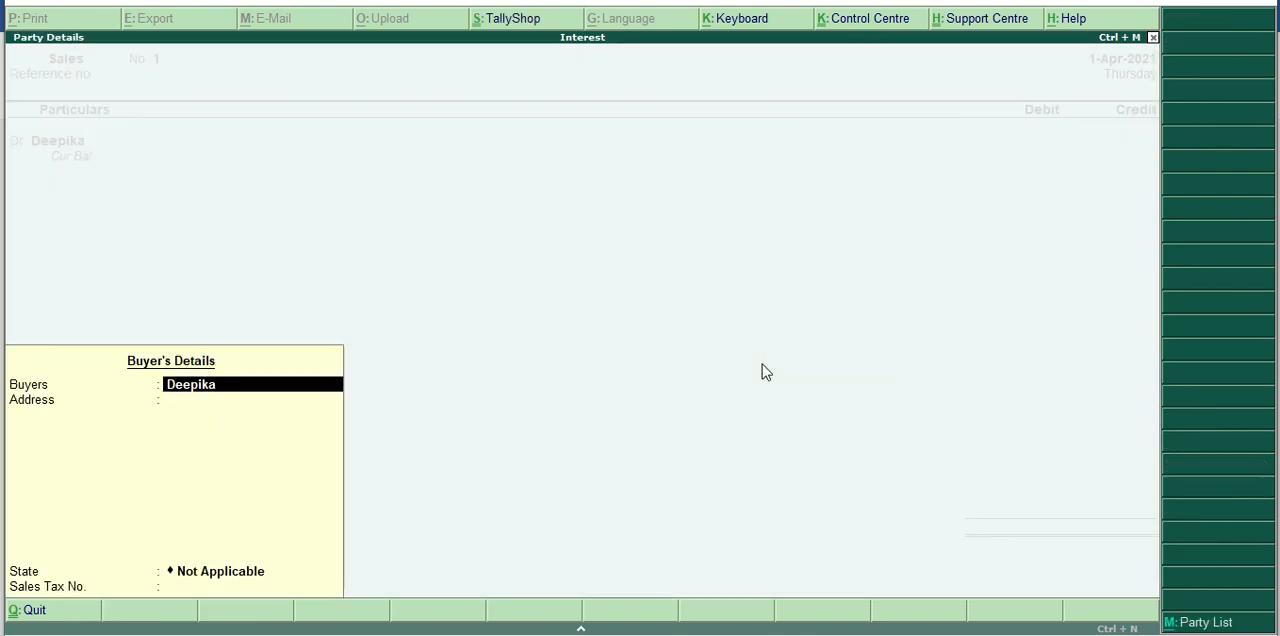
key(Return)
key(Return)
key(Return)
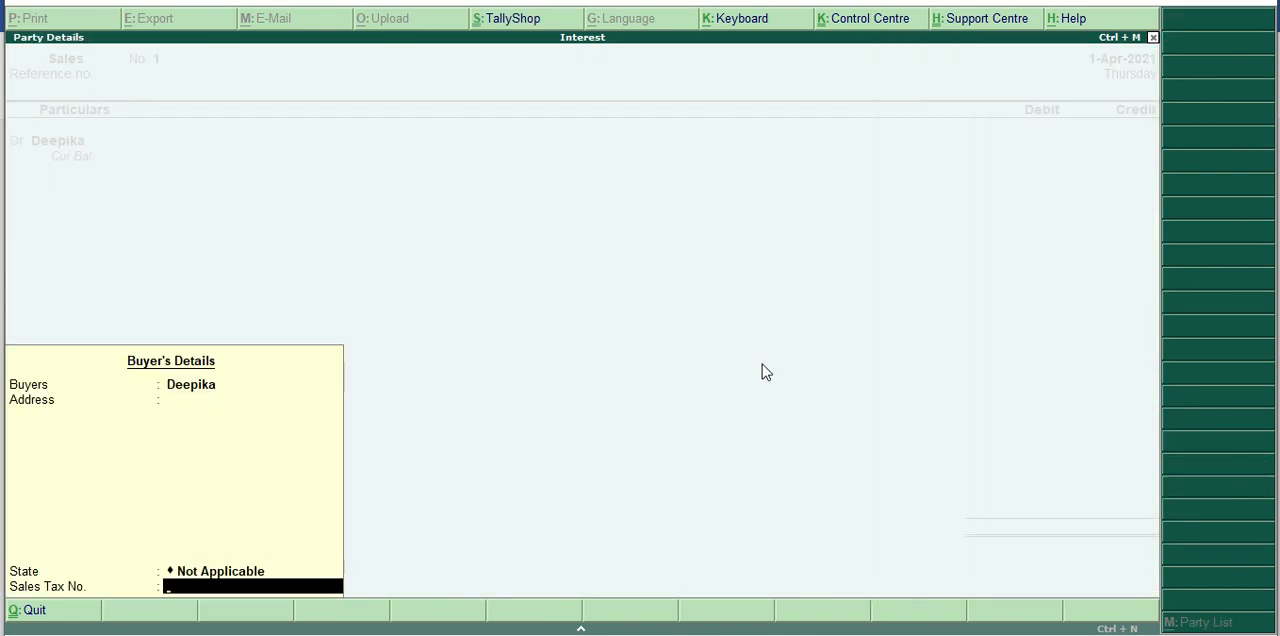
key(Return)
text(200000)
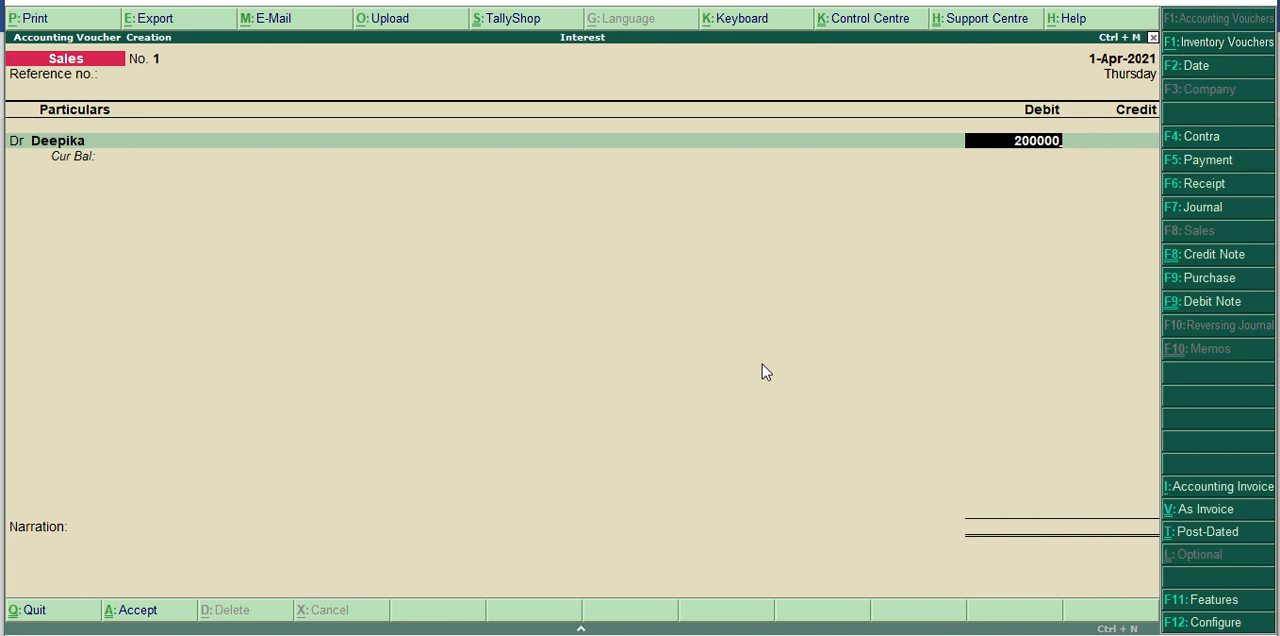
key(Return)
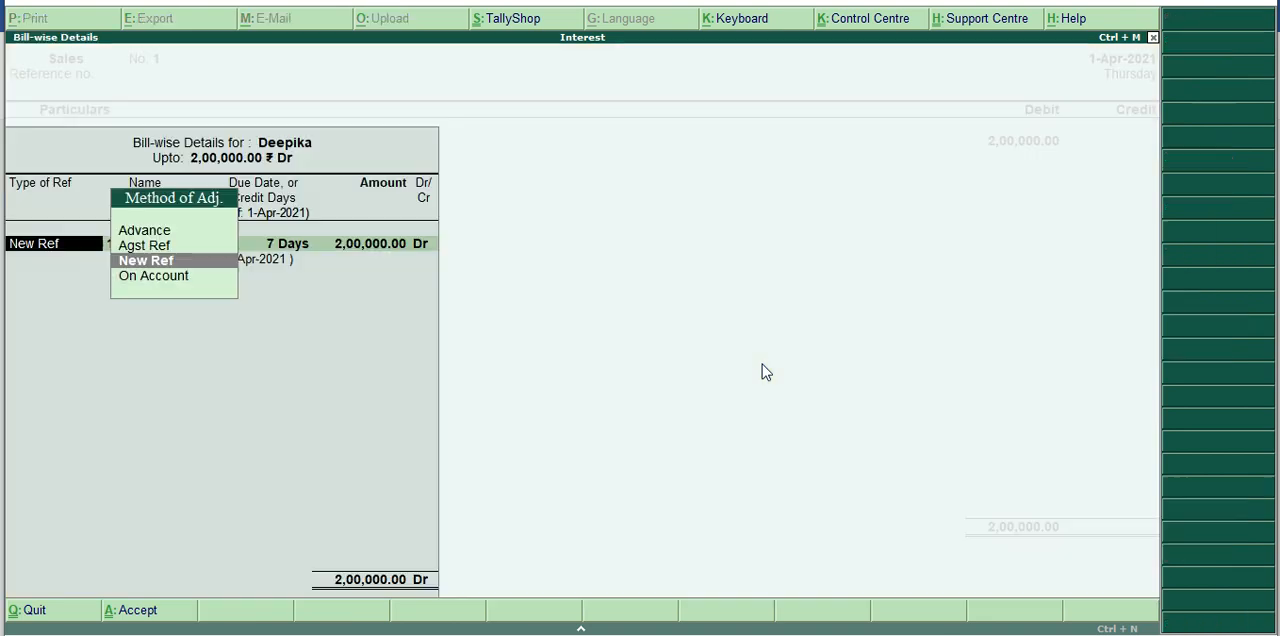
Allocate the debit to New Ref 1 with 7 days' credit, checking the due date in the Word example, and accept the 15% interest terms.
key(Return)
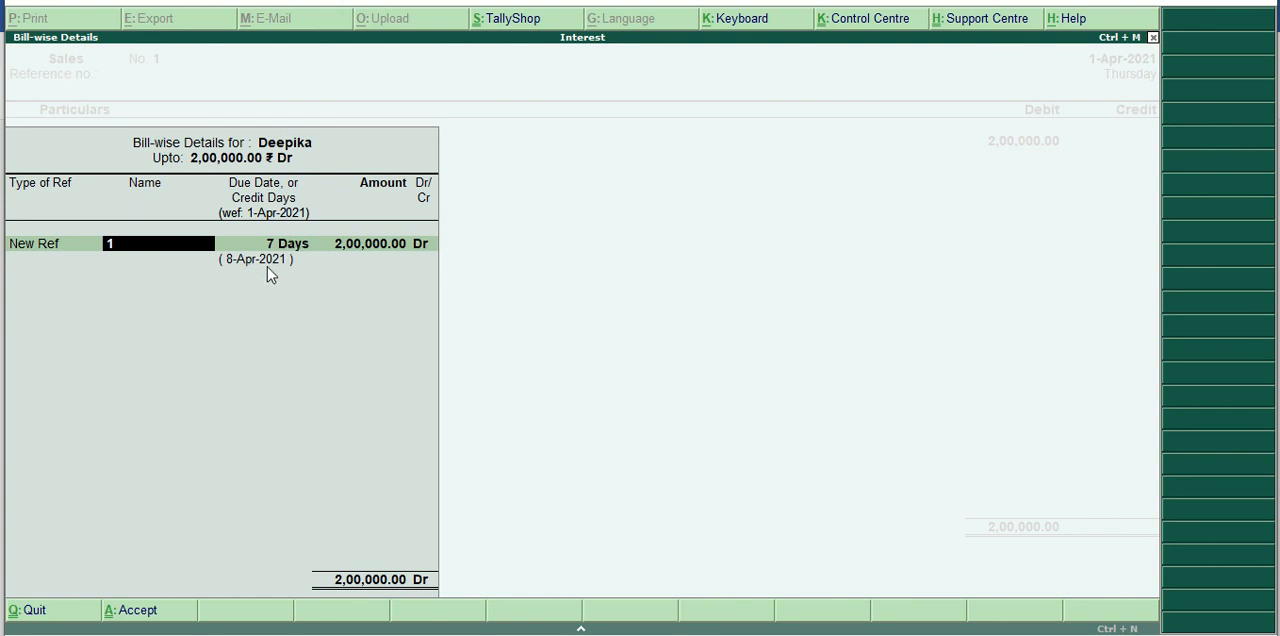
click(728, 585)
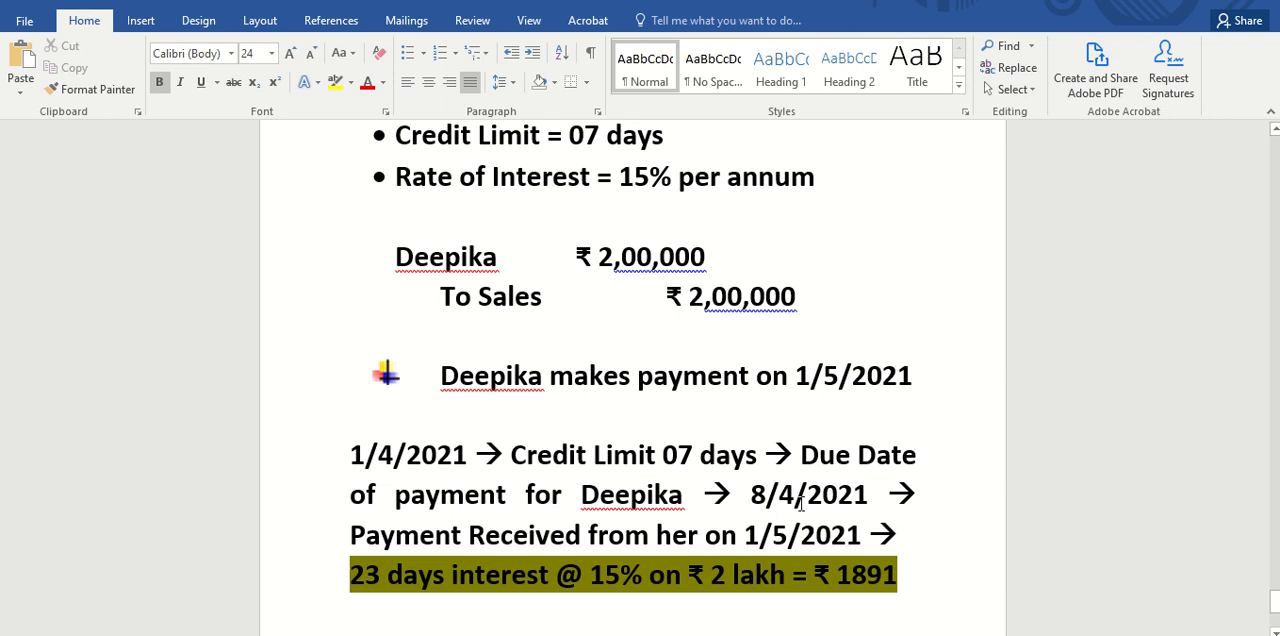
click(648, 608)
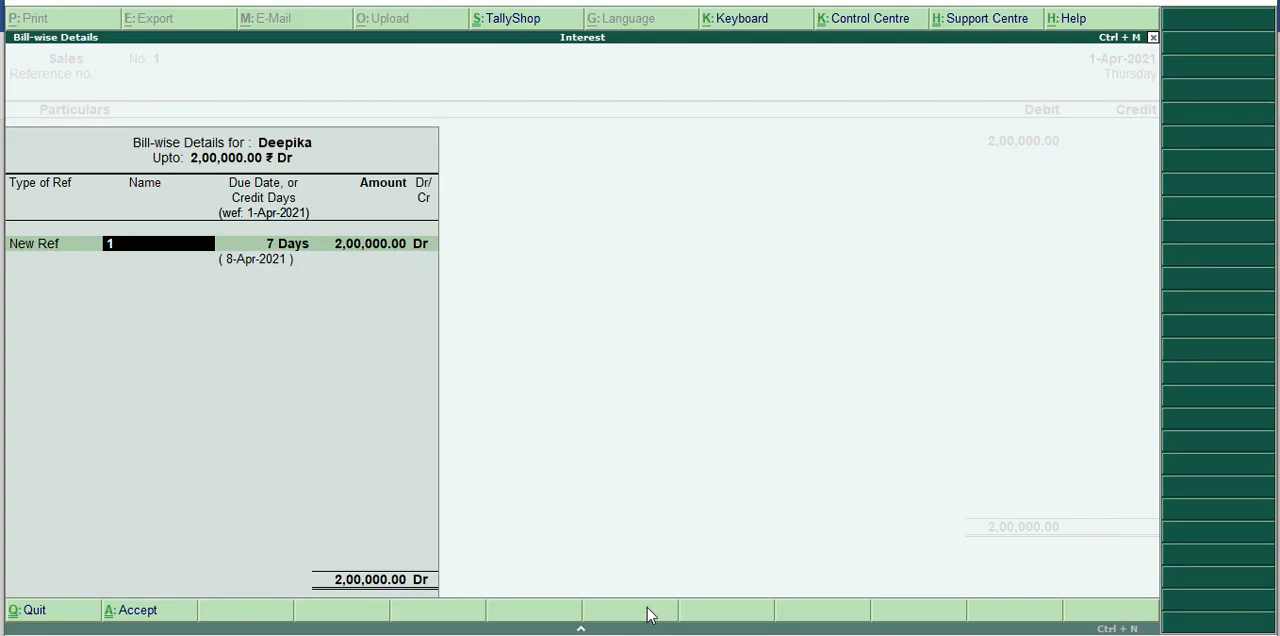
key(Return)
key(Return)
key(Return)
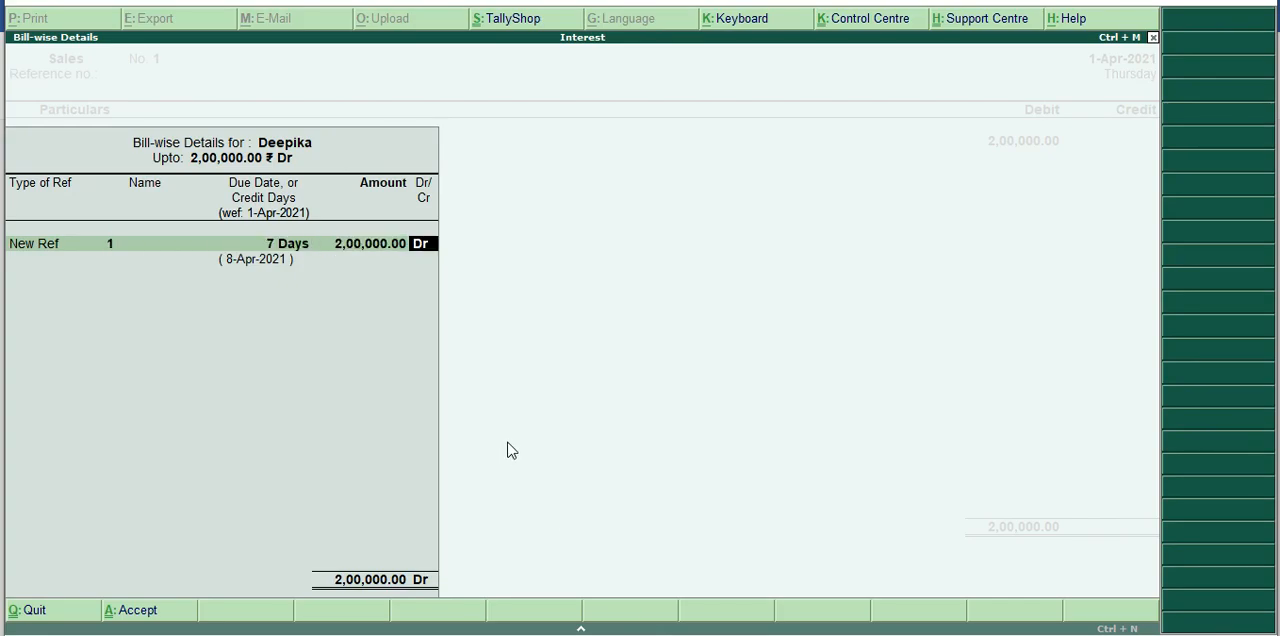
key(Return)
key(Return)
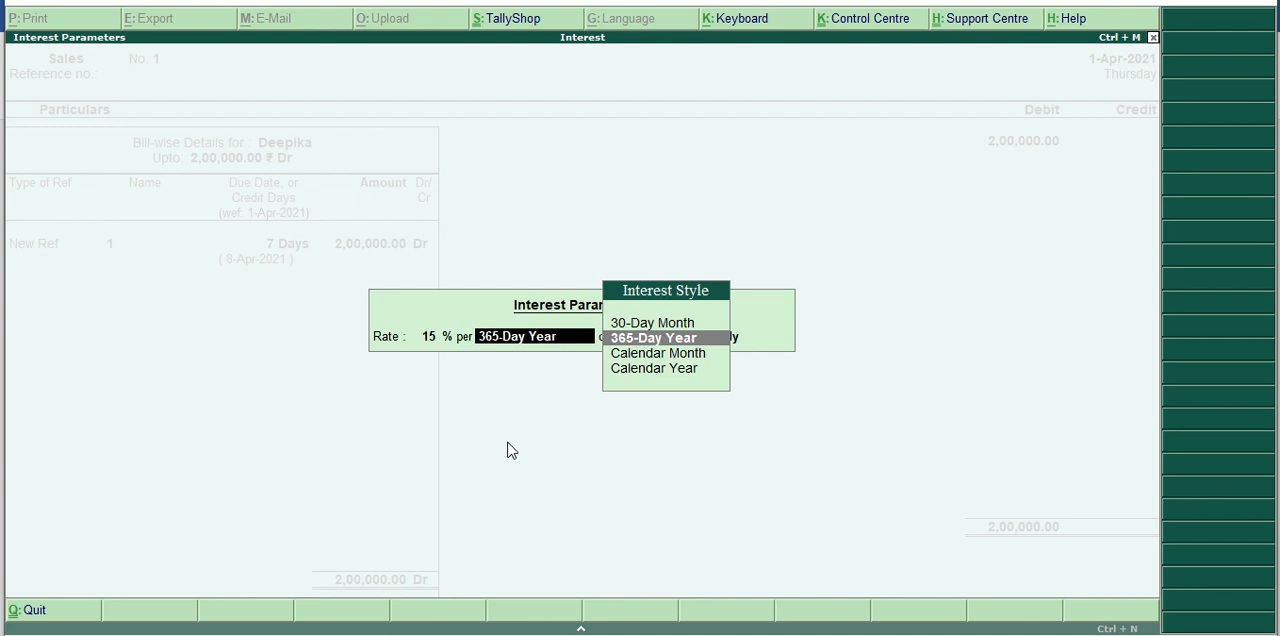
key(Return)
key(Return)
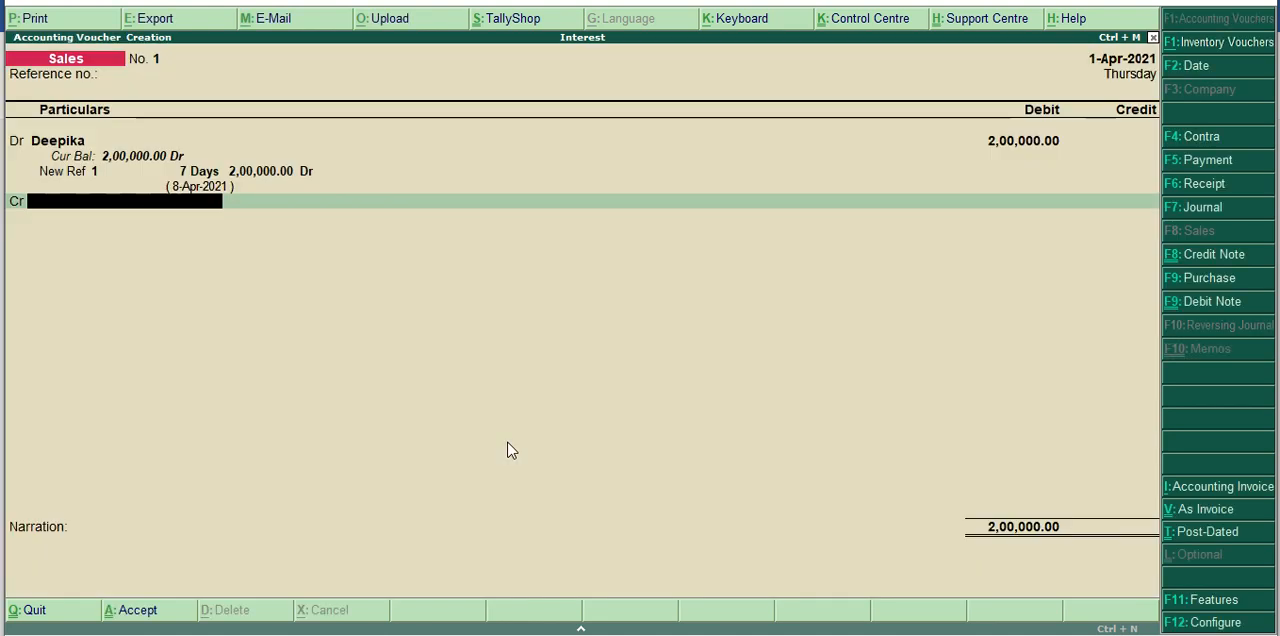
Create a Sales ledger under Sales Accounts from the credit line, with inventory values affected and interest calculation off.
key(alt+c)
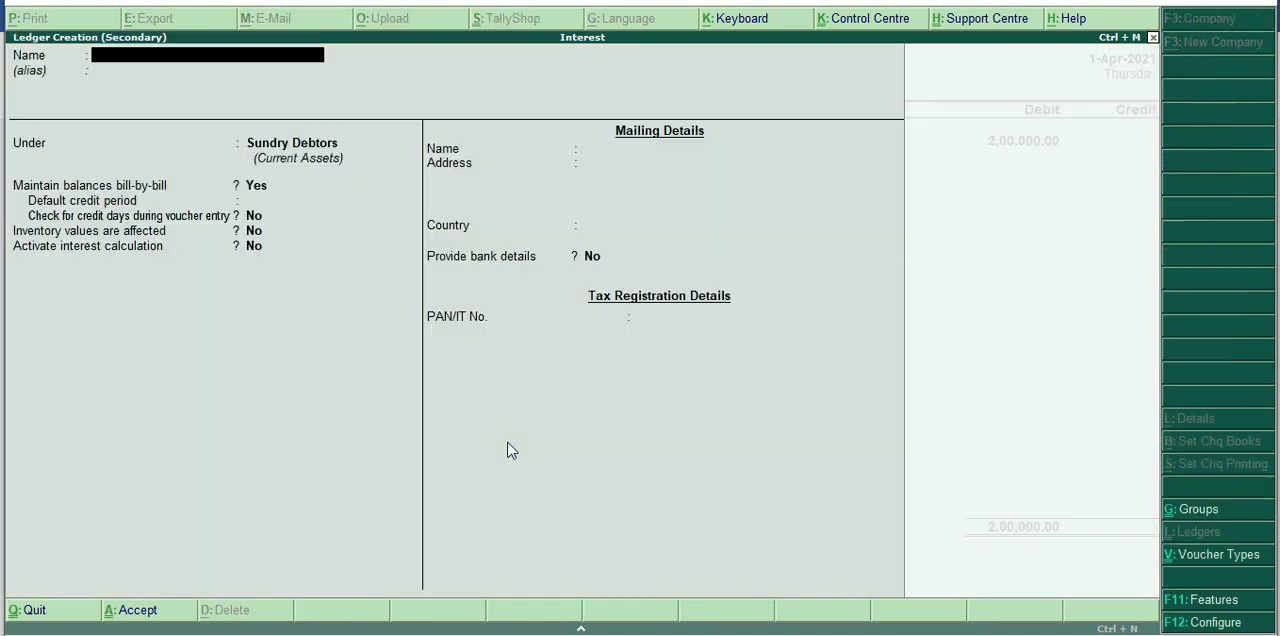
text(Sales)
key(Return)
key(Return)
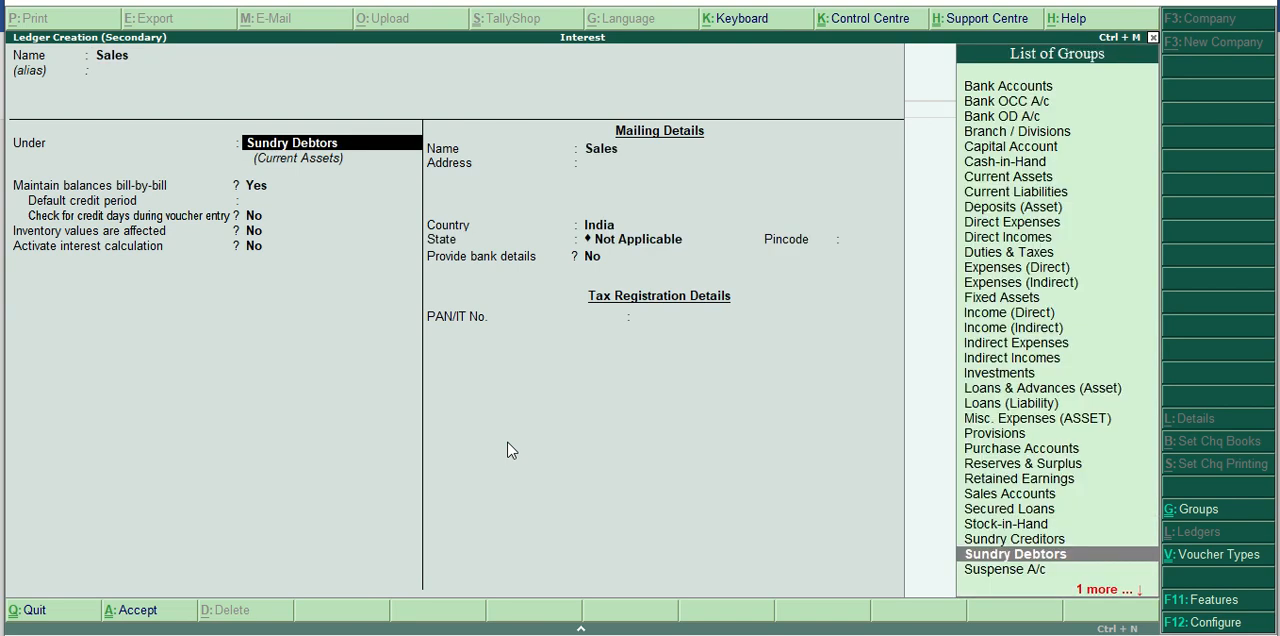
text(Sal)
key(Return)
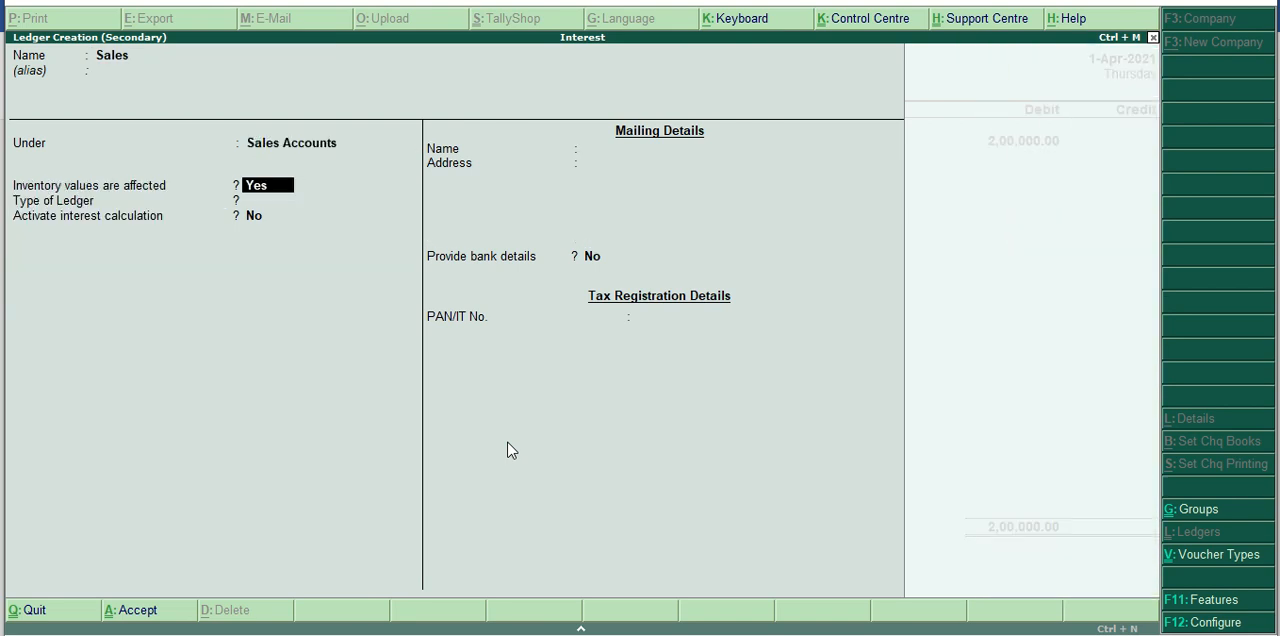
key(Return)
key(Return)
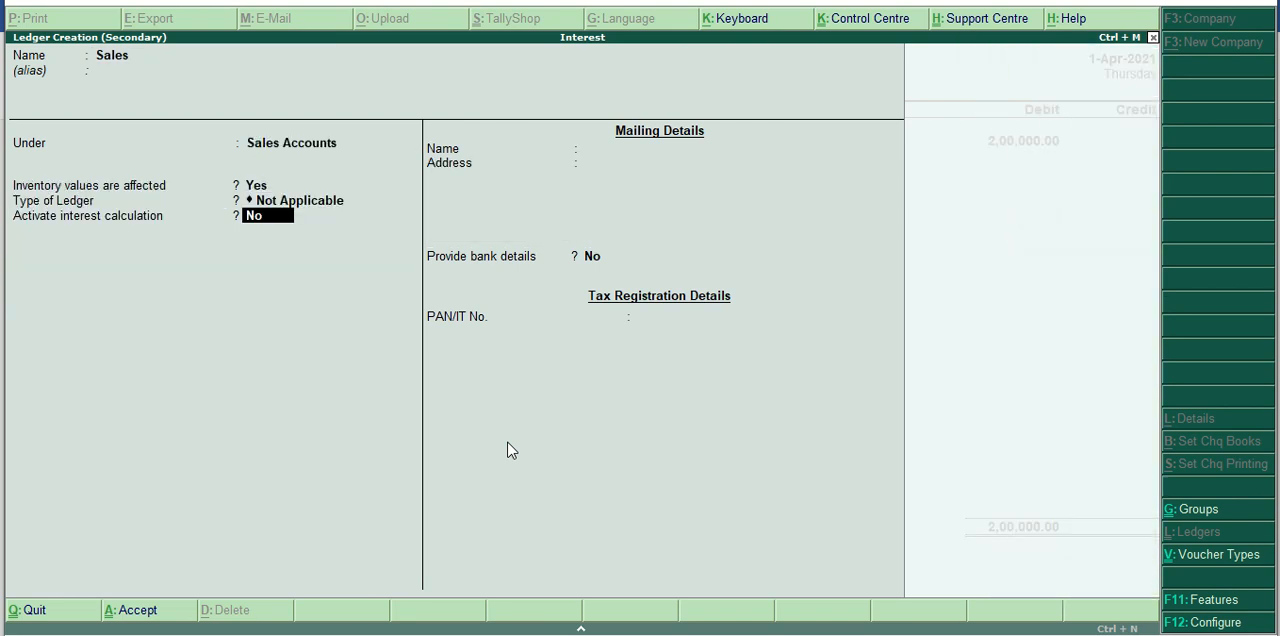
key(Return)
key(Return)
key(Return)
Credit Sales with 2,00,000.00, leave the inventory allocation and narration blank, and save the sales voucher.
key(Return)
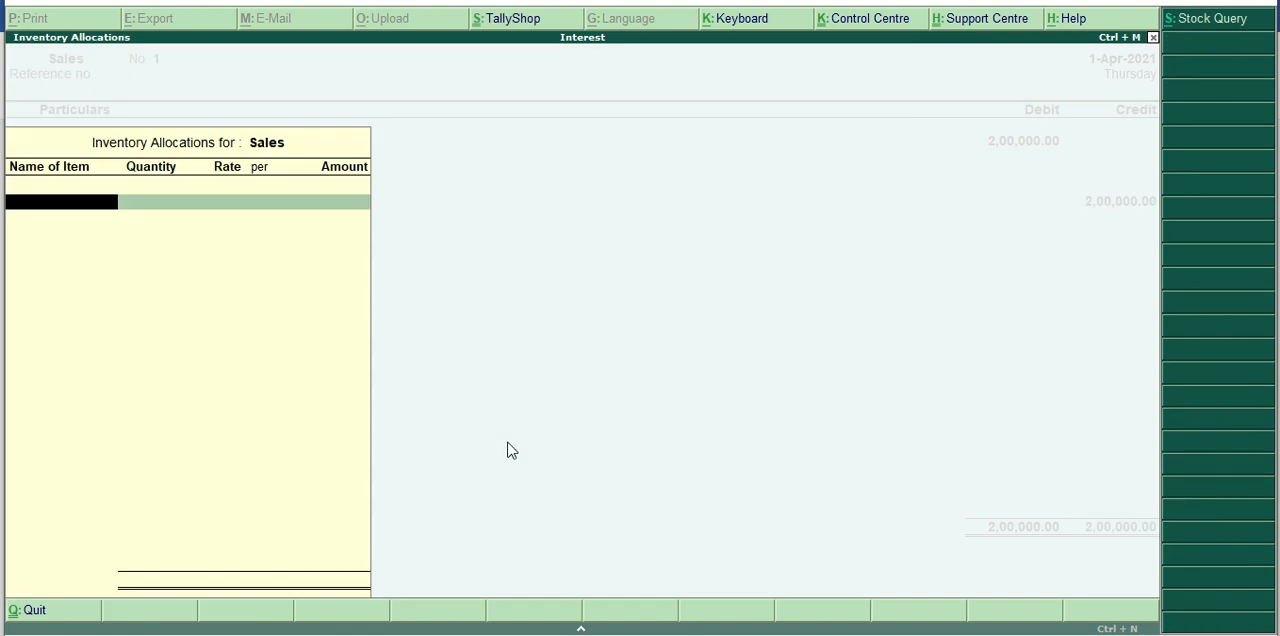
key(Return)
key(Return)
key(Return)
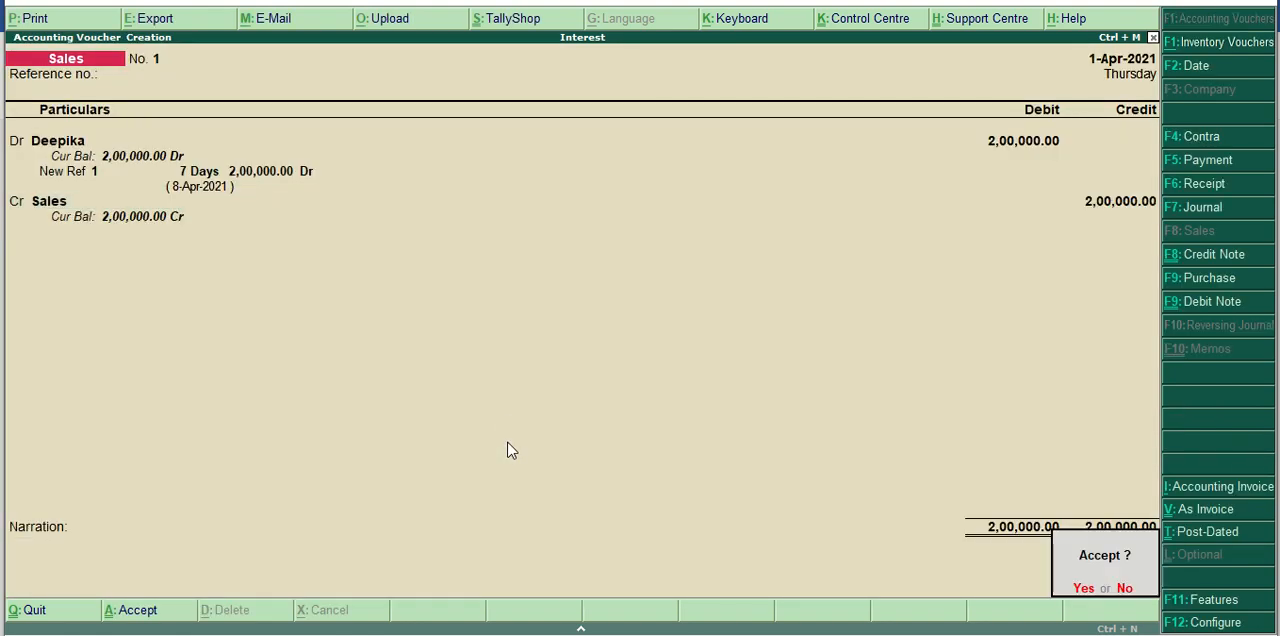
key(Return)
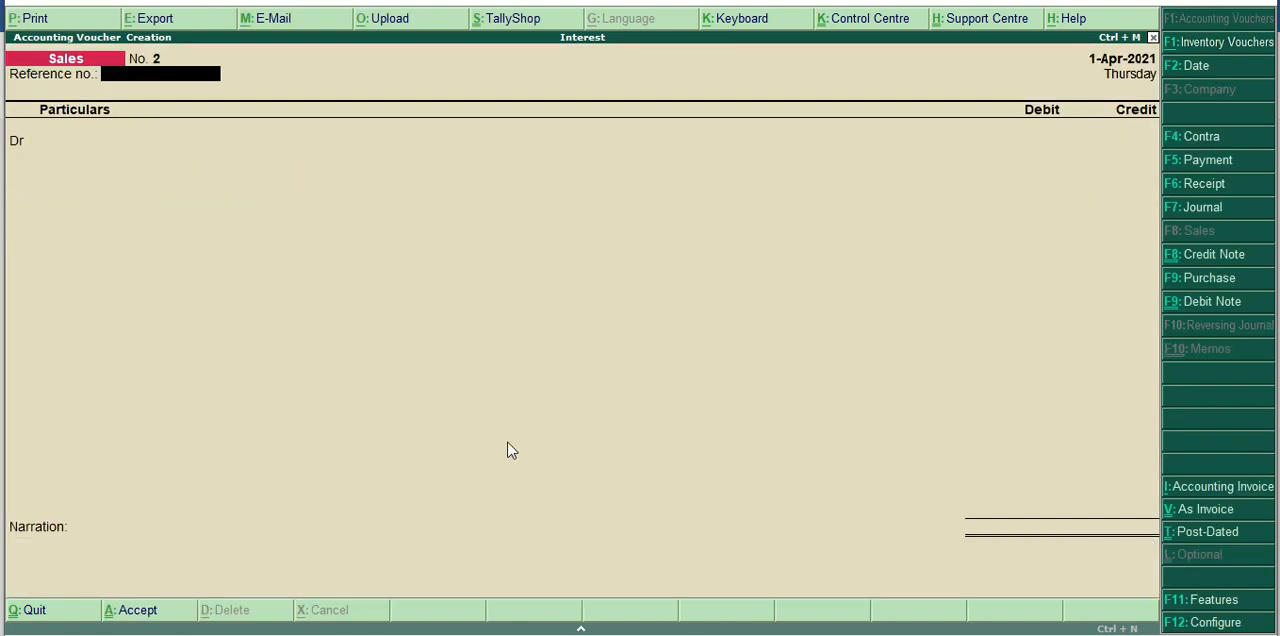
Leave the blank sales voucher, confirming the quit, and open the Display Menu of reports.
key(Escape)
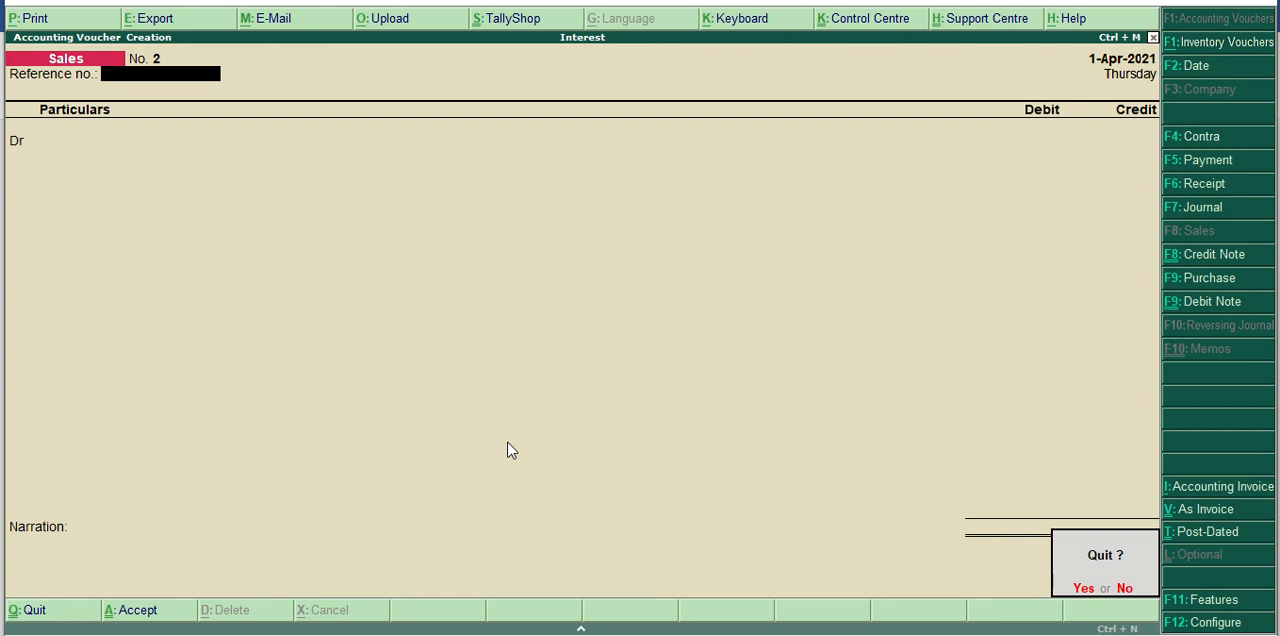
key(Return)
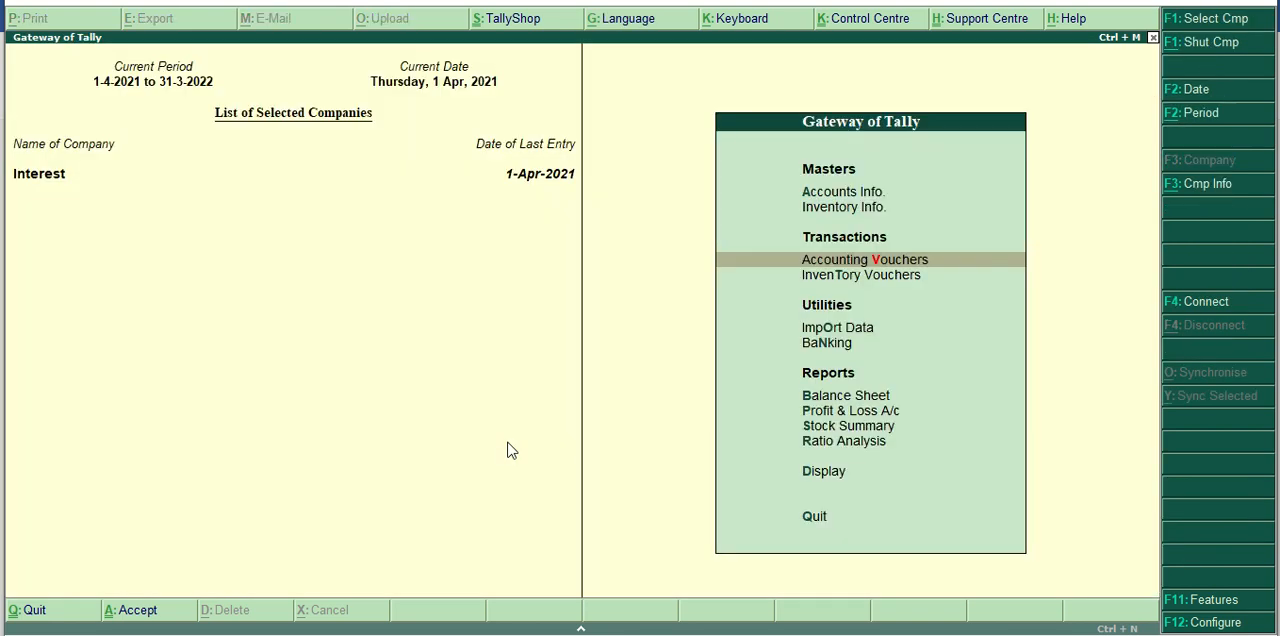
key(Down)
key(Down)
key(Down)
key(Down)
key(Down)
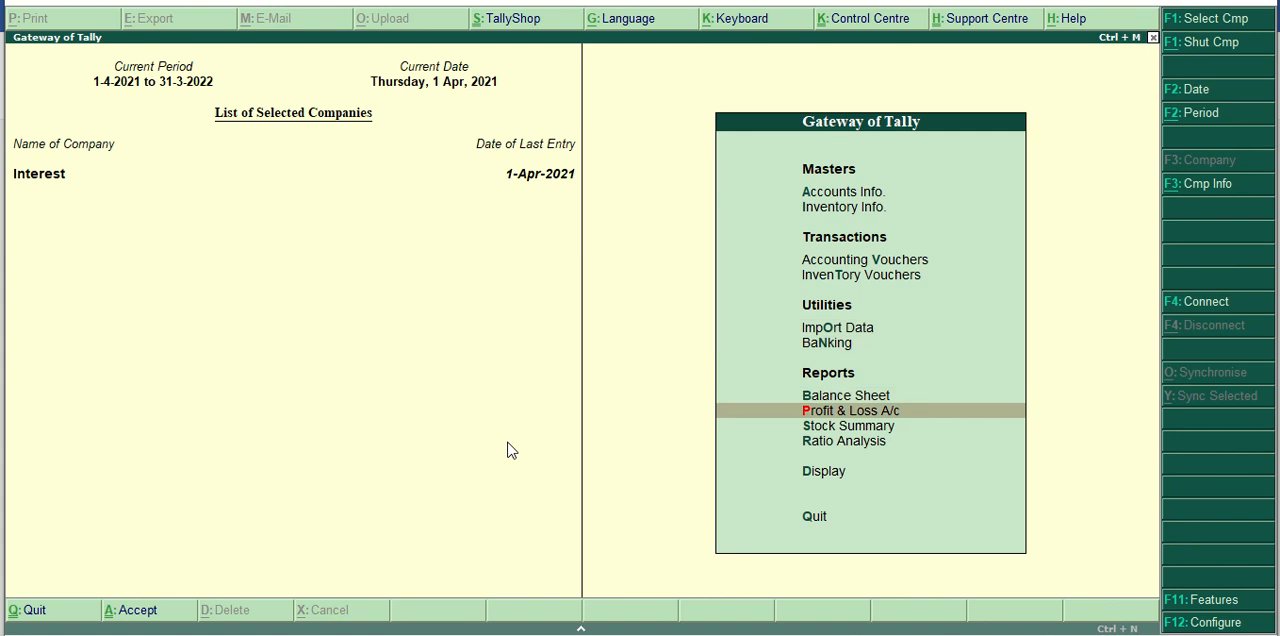
key(Down)
key(Down)
key(Down)
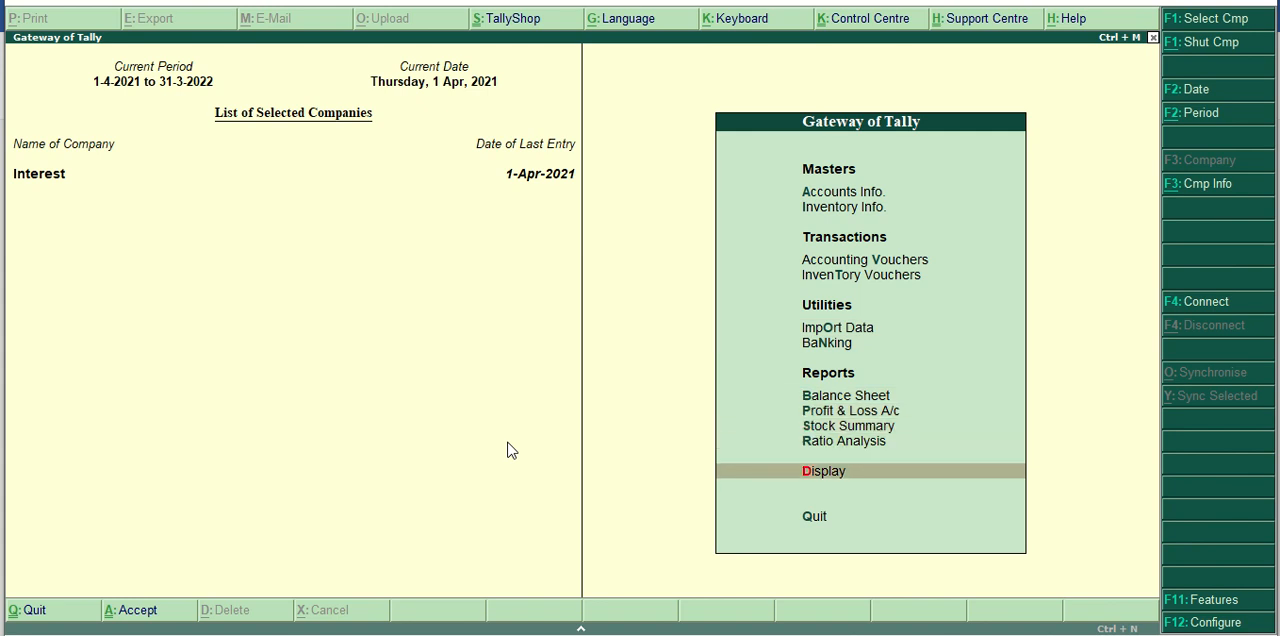
key(Return)
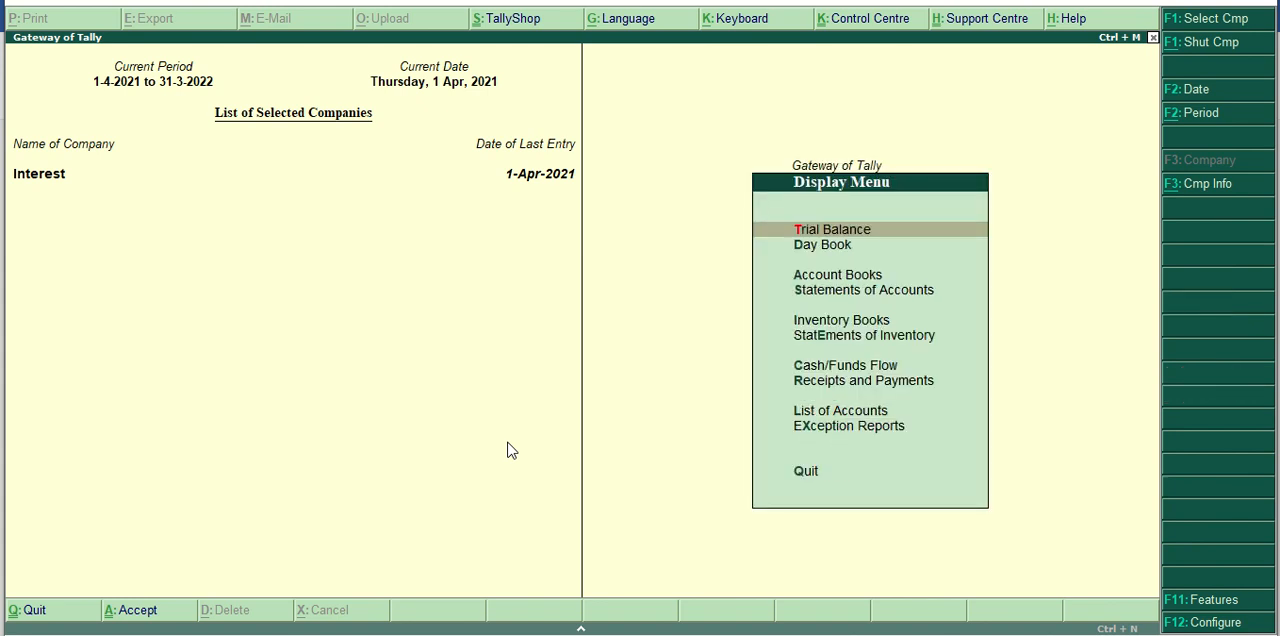
Open the Interest Receivable report from the interest calculations under Statements of Accounts.
key(Down)
key(Down)
key(Down)
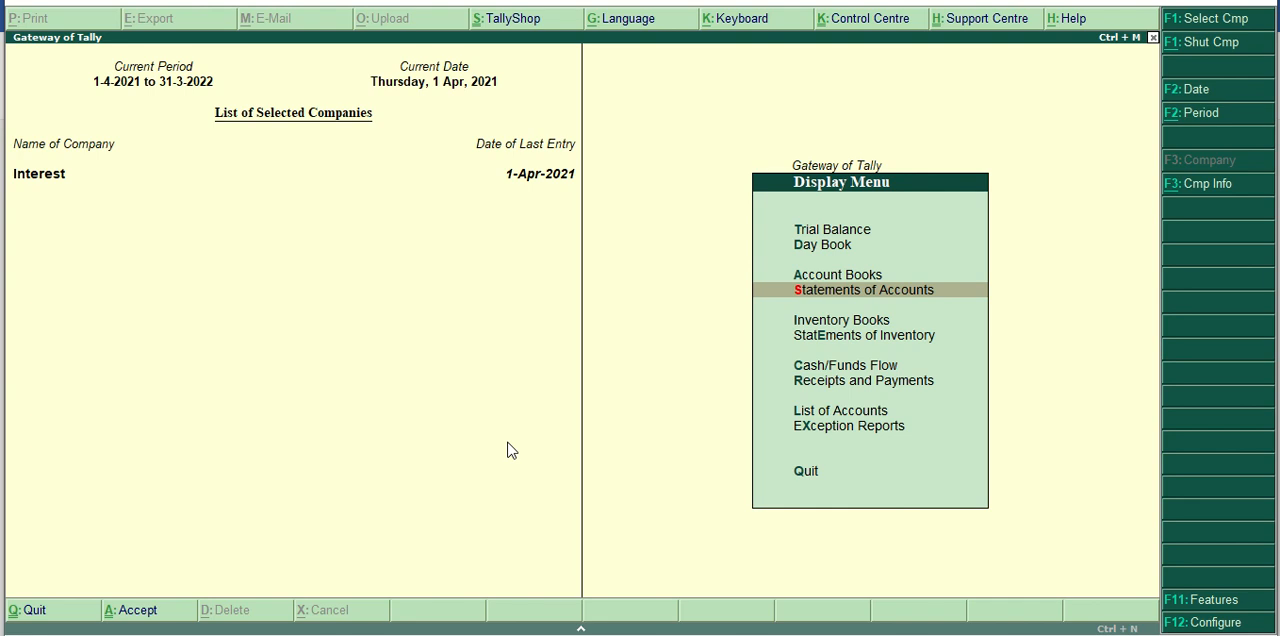
key(Return)
key(Down)
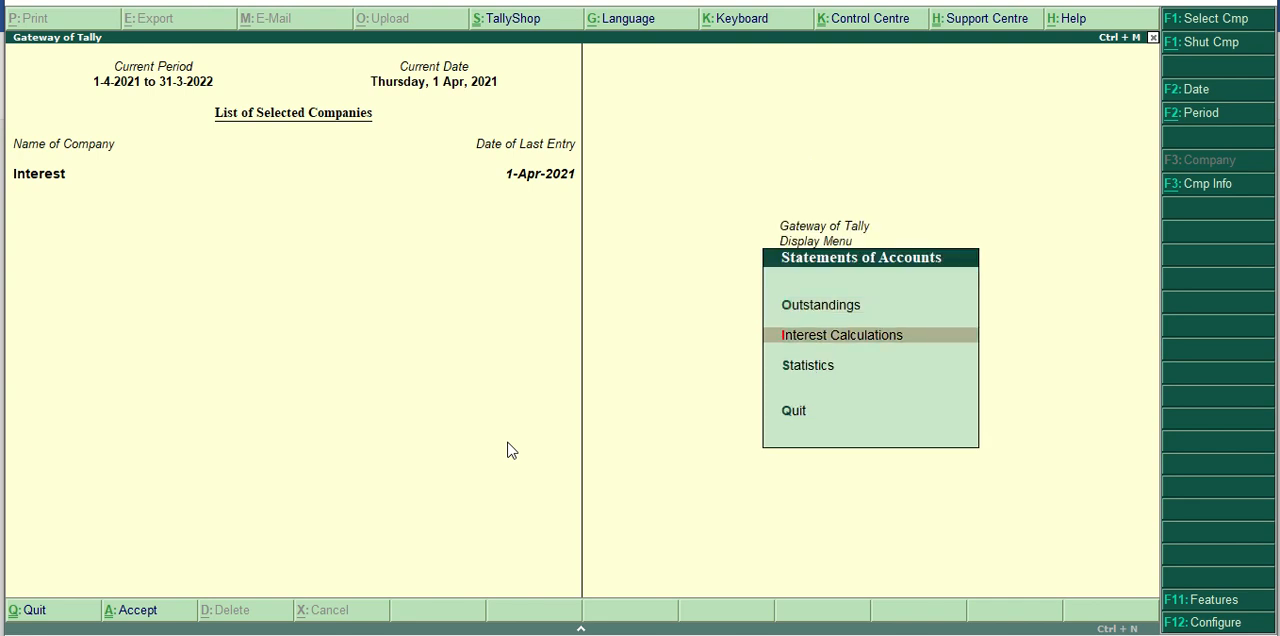
key(Return)
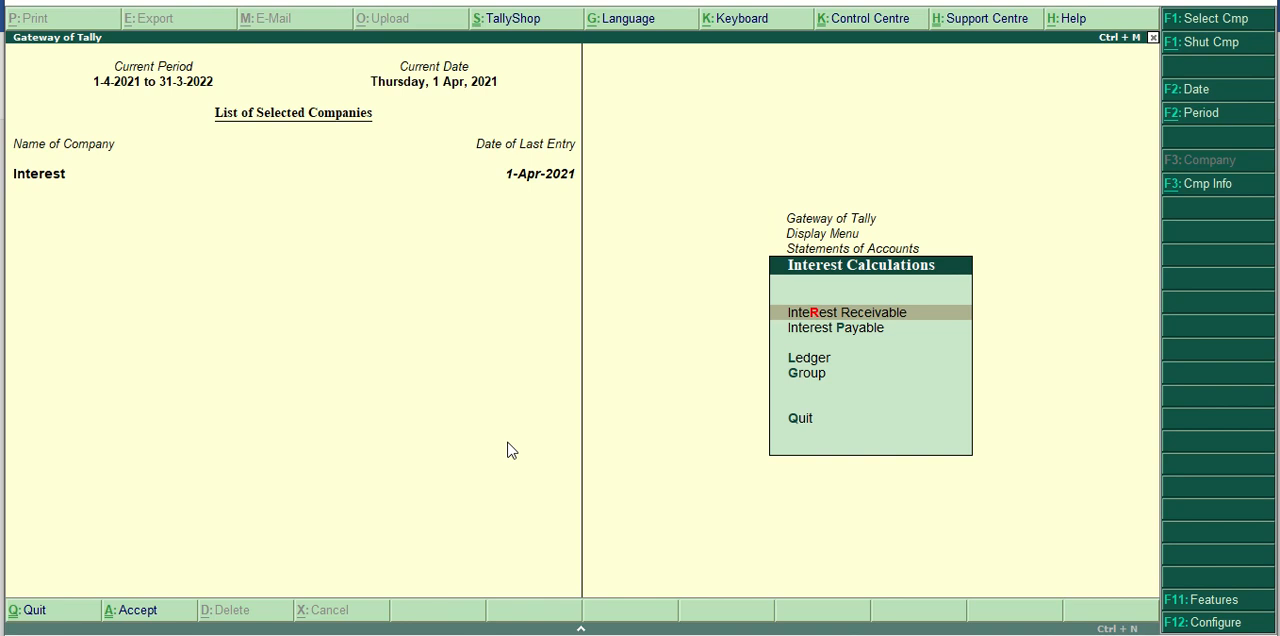
key(Return)
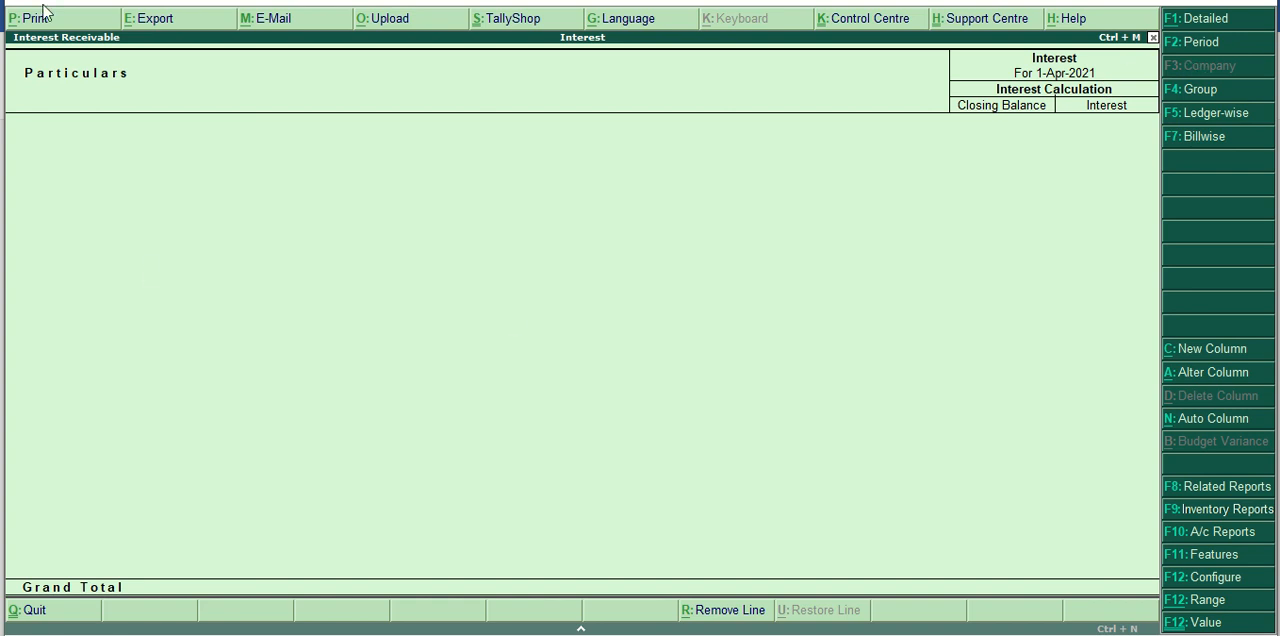
Set the Interest Receivable report period from 1-4-2021 to 1/5/2021.
click(1205, 46)
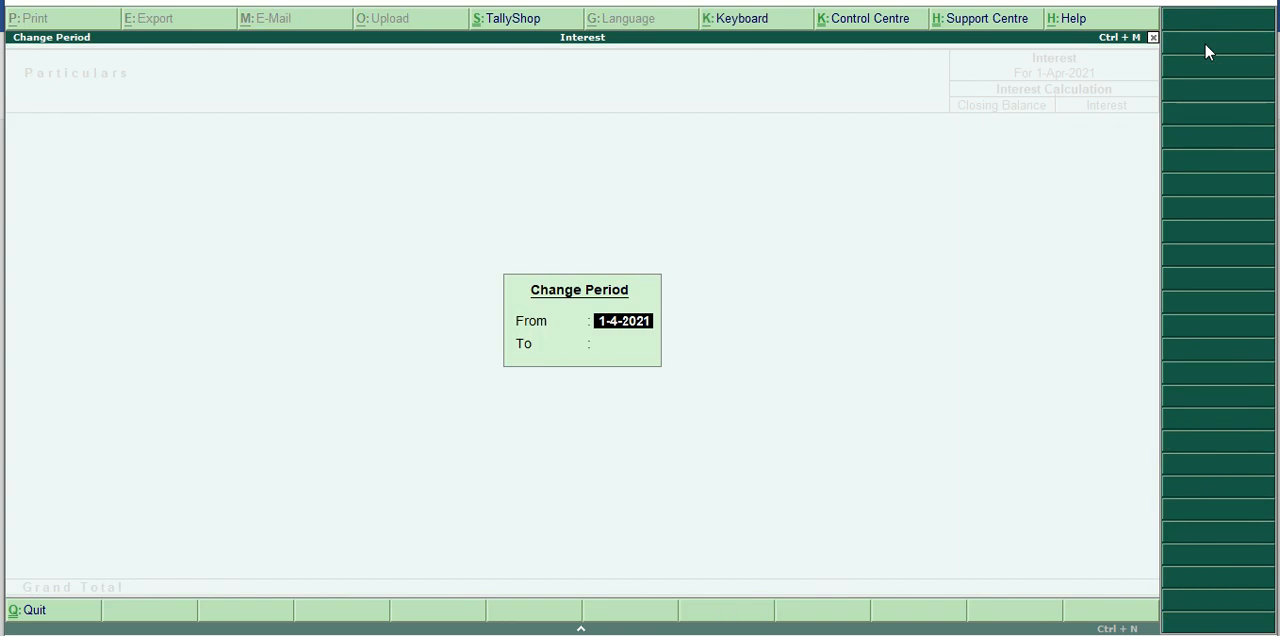
key(Return)
text(1/)
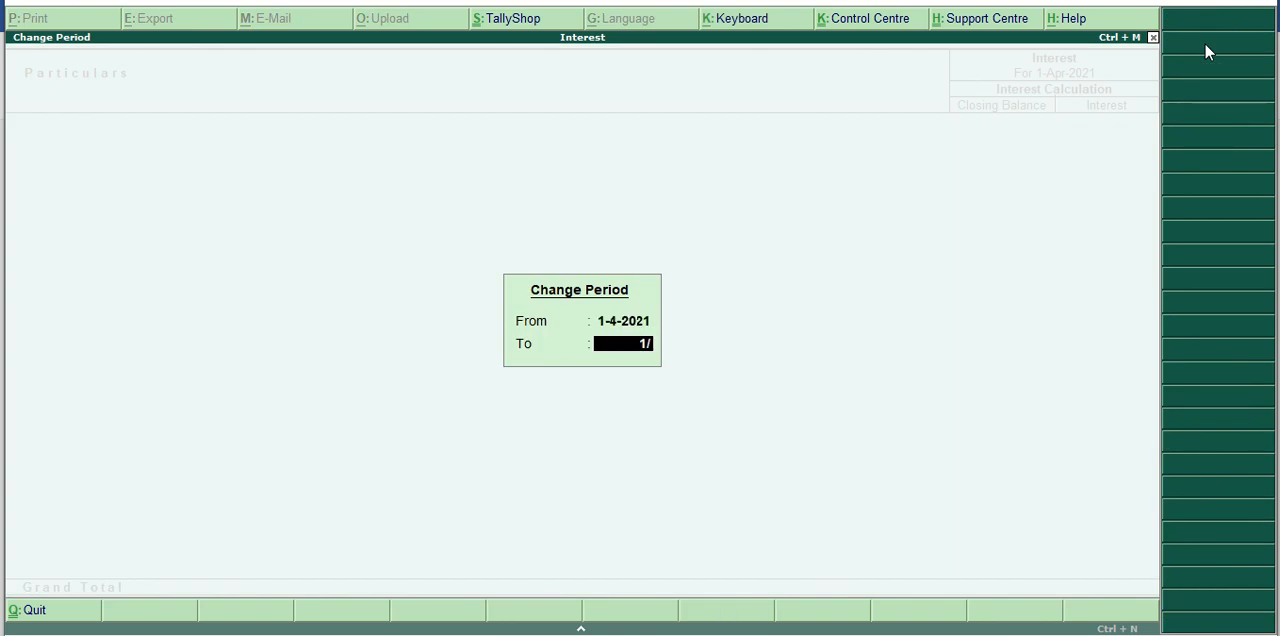
text(5/2021)
key(Return)
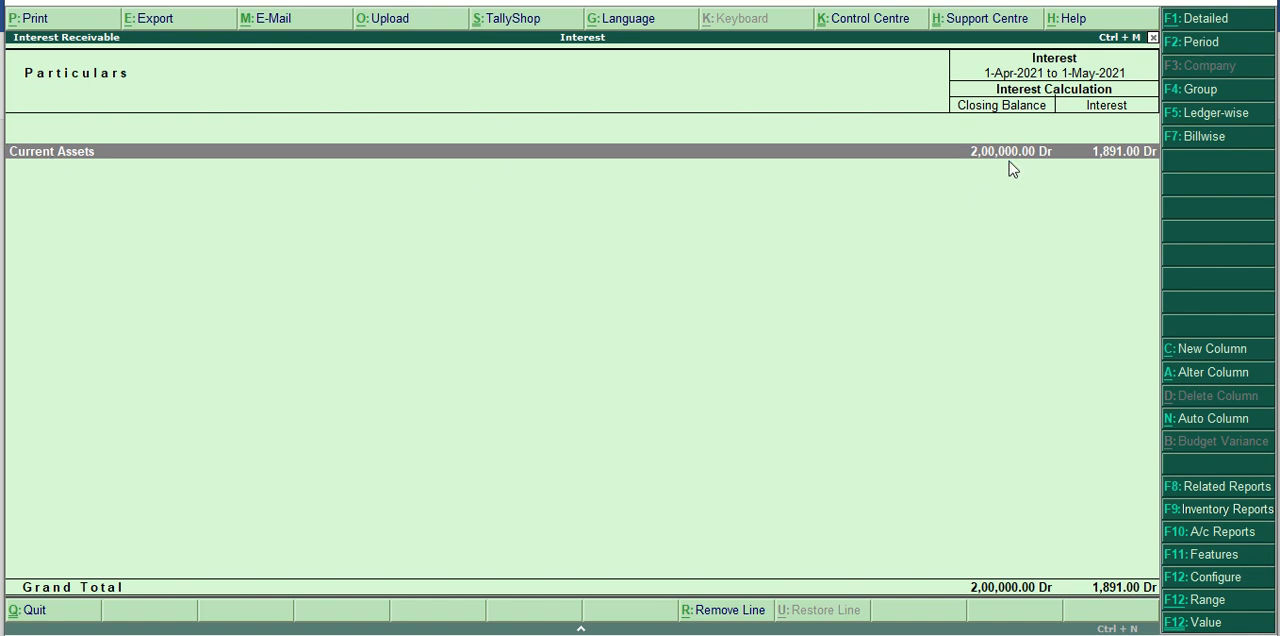
Drill down through Current Assets and Sundry Debtors to the customer's detailed interest breakdown, and return to the Gateway of Tally.
click(1133, 169)
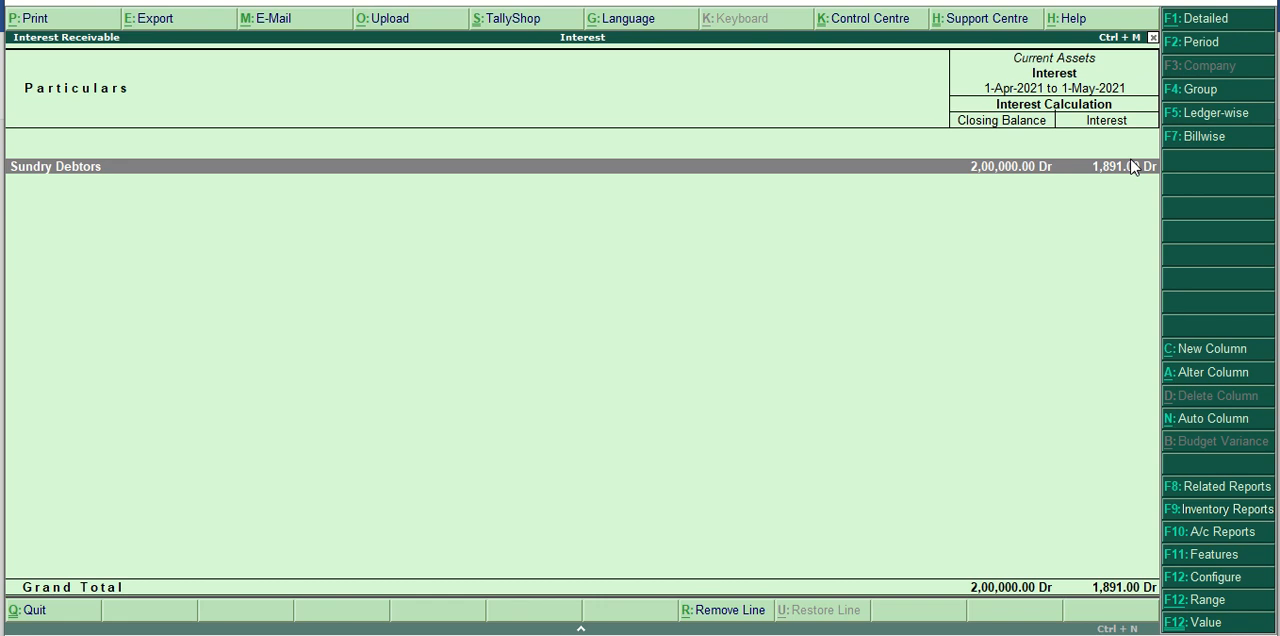
click(1133, 167)
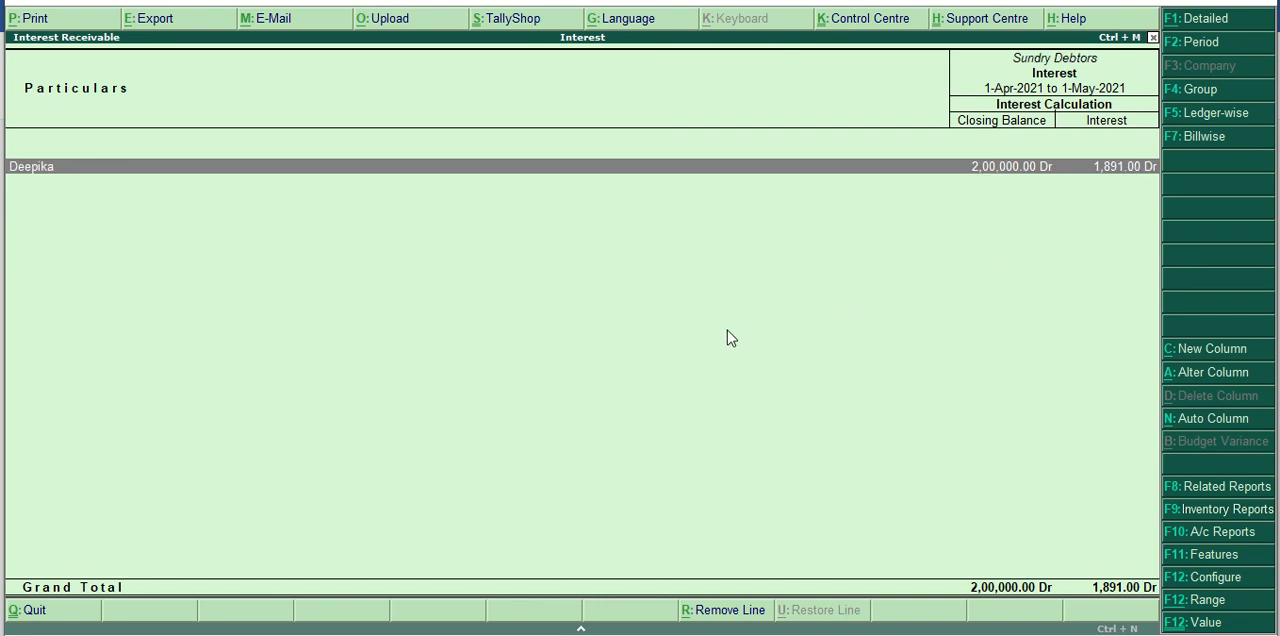
key(Return)
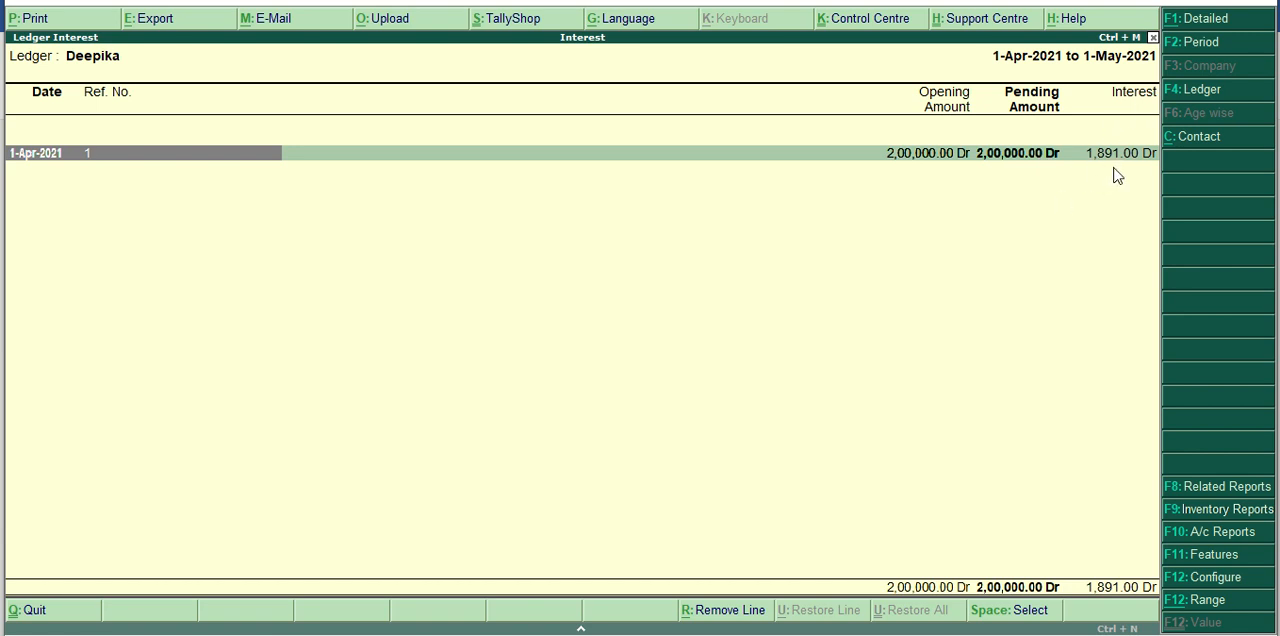
key(shift+Return)
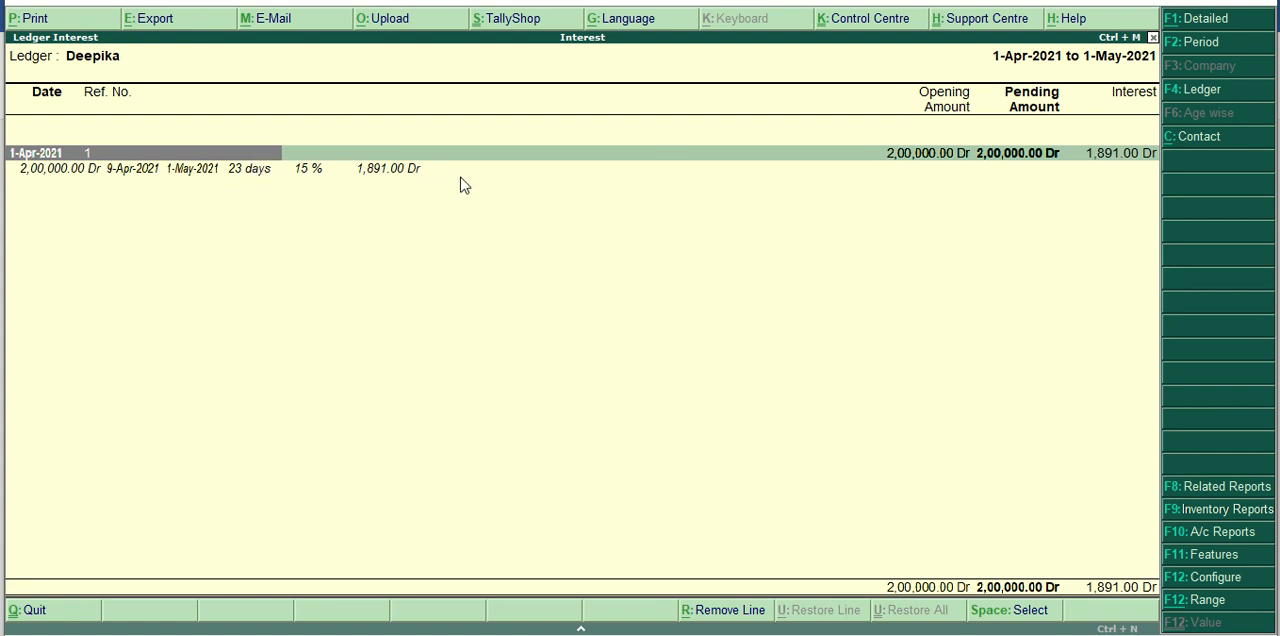
key(Escape)
key(Escape)
key(Escape)
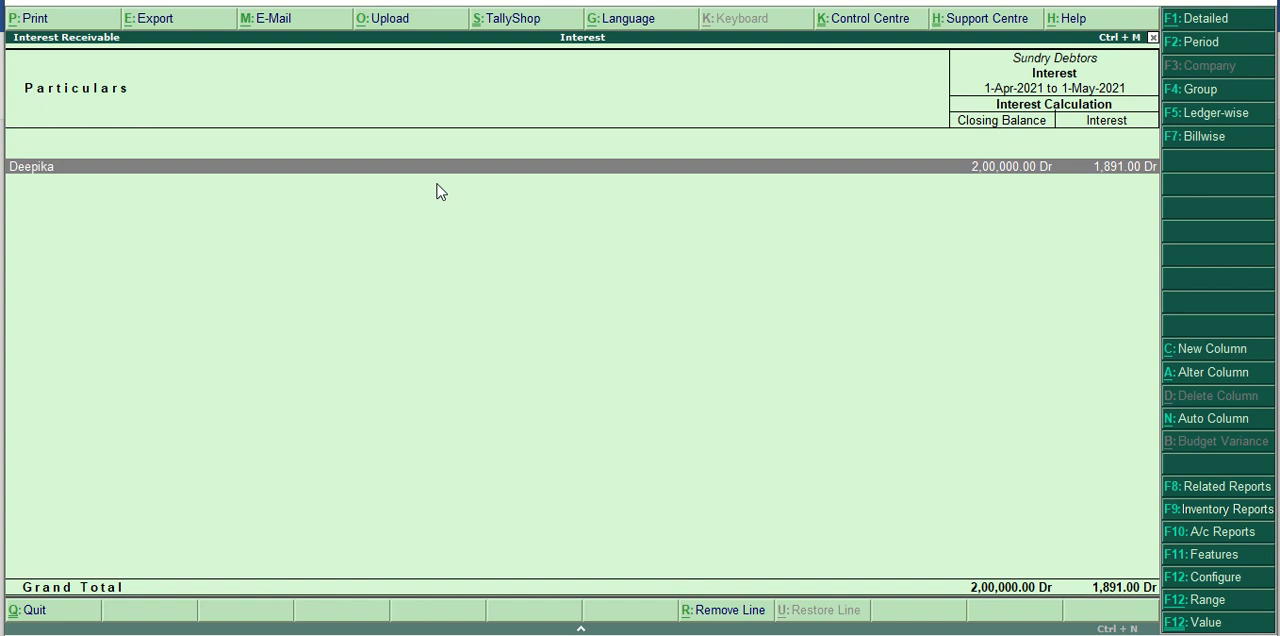
key(Escape)
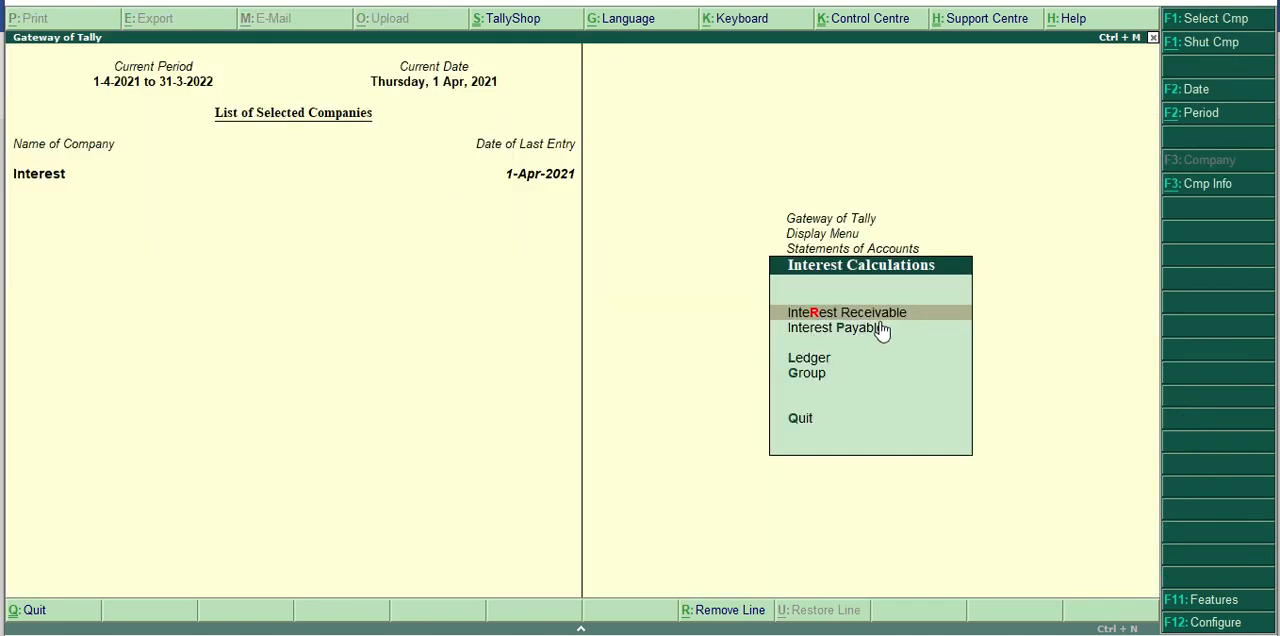
key(Escape)
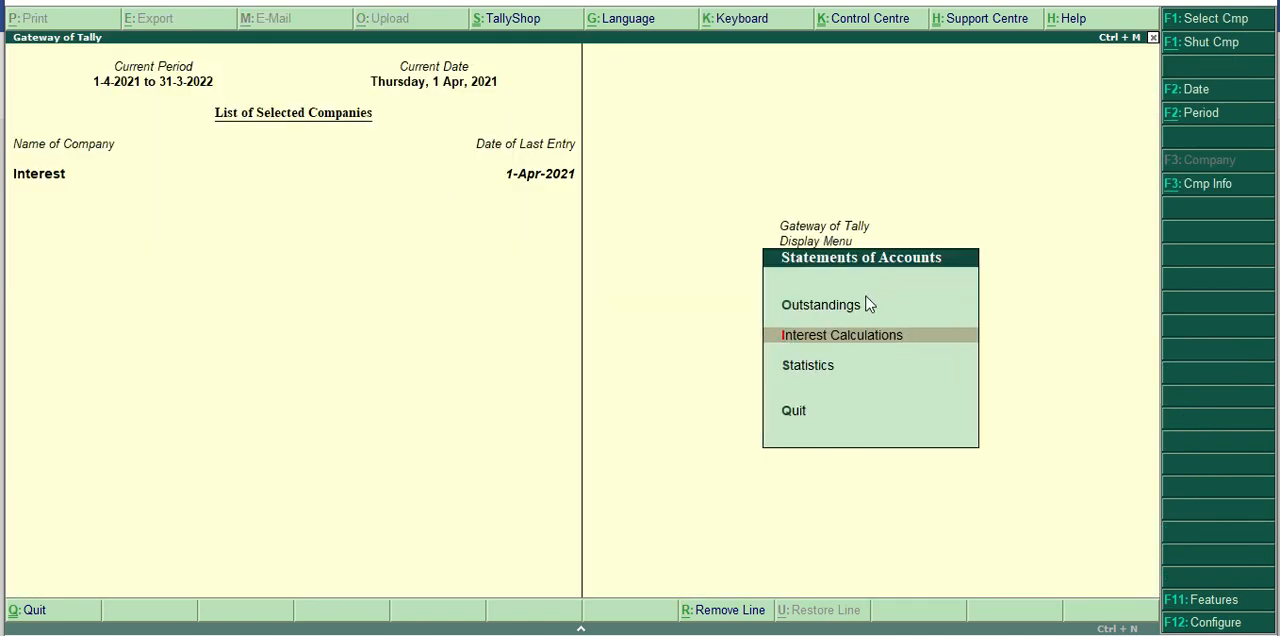
key(Escape)
key(Escape)
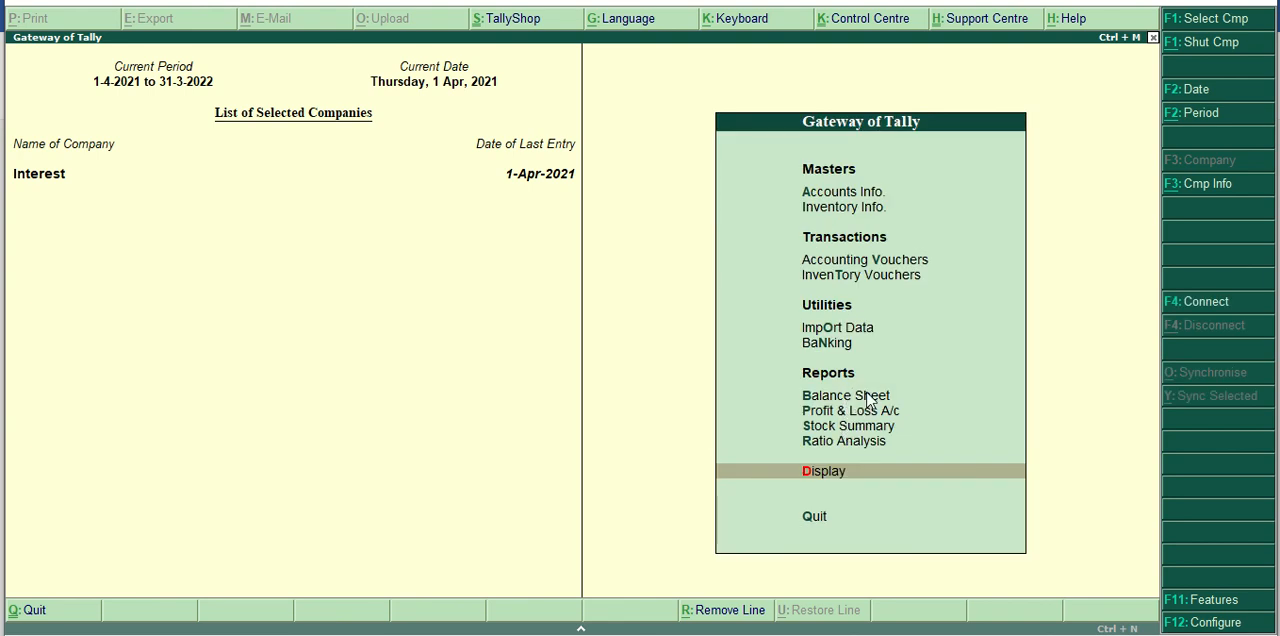
Examine the Balance Sheet in detailed form, drill into Sundry Debtors under Current Assets, and return to the Gateway of Tally.
click(866, 396)
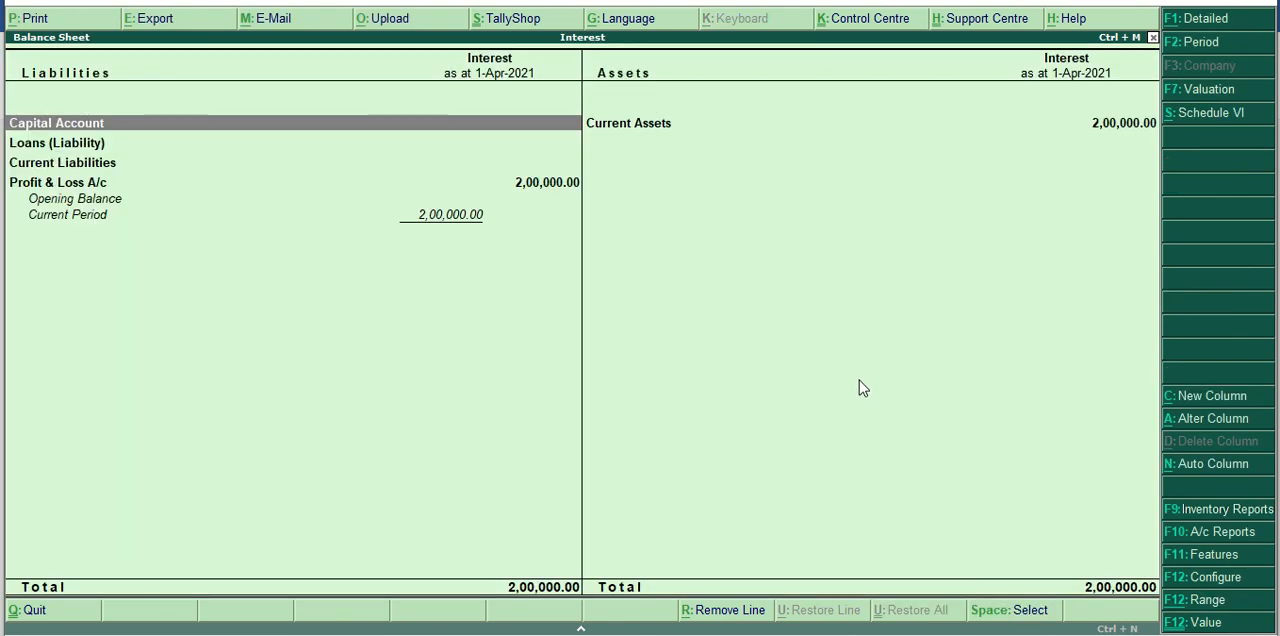
key(Right)
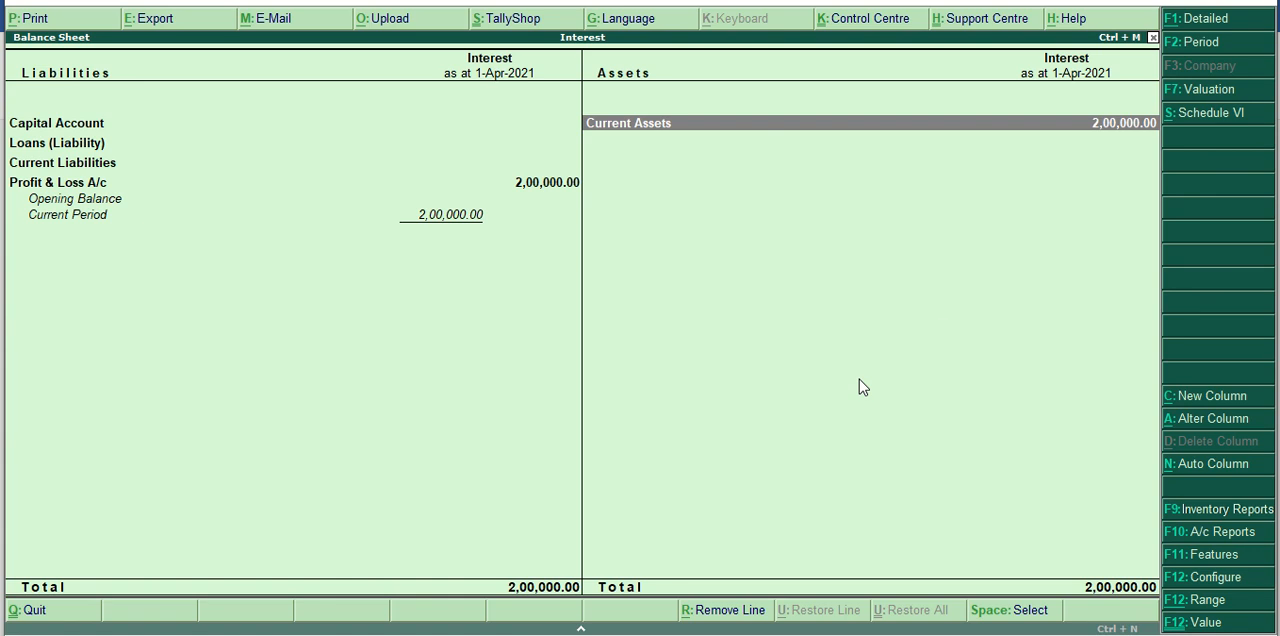
click(1218, 26)
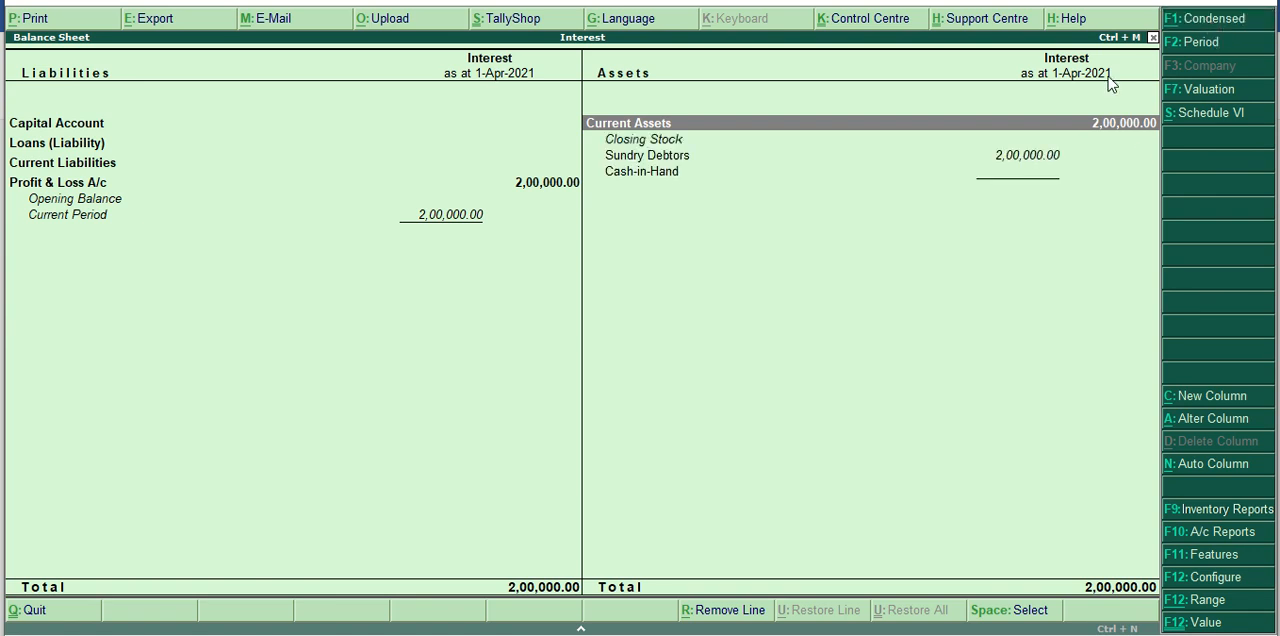
key(Down)
key(Down)
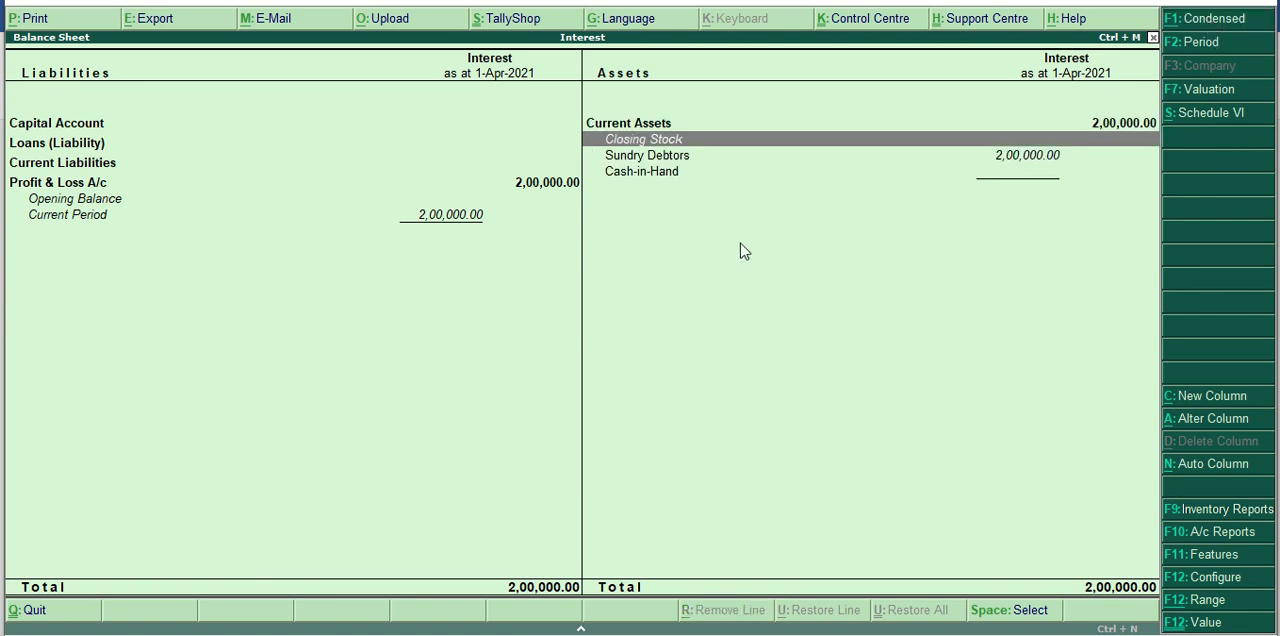
key(Return)
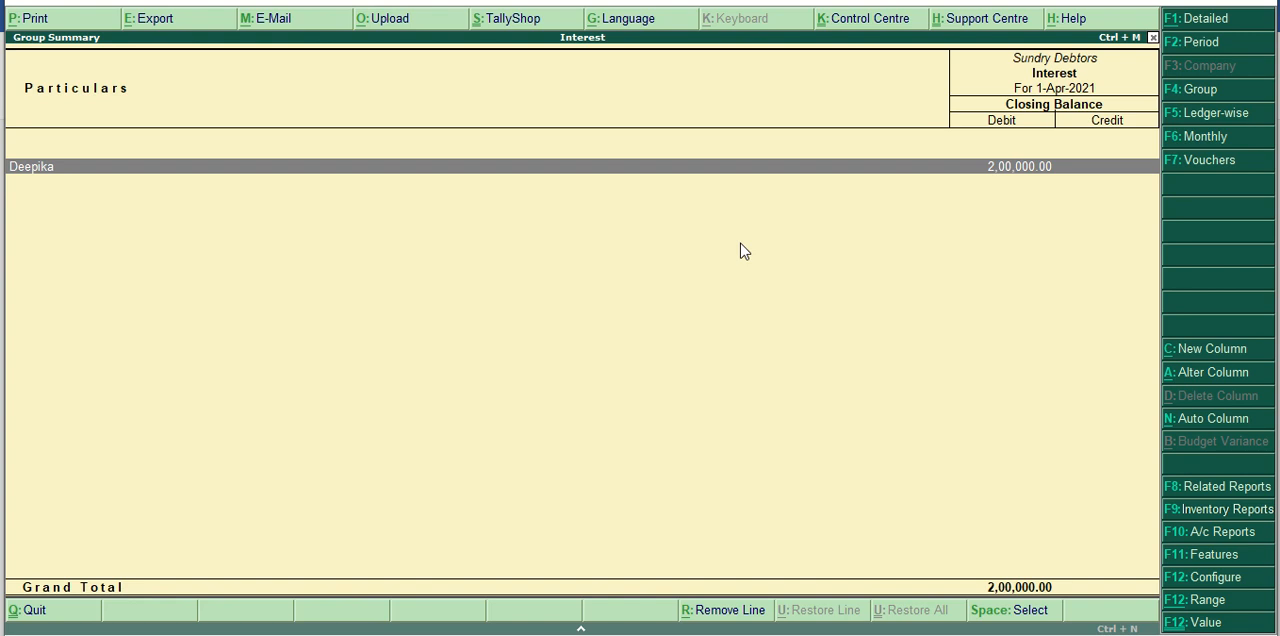
key(Escape)
key(Escape)
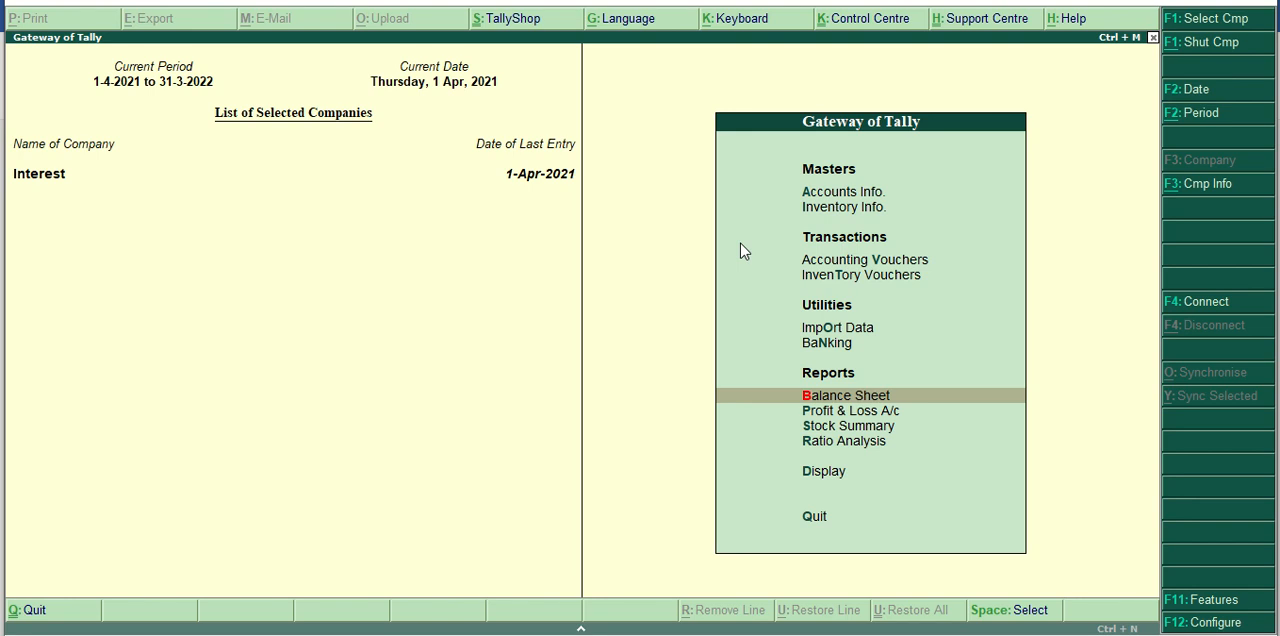
Open the Debit Note voucher type for alteration from the accounts masters.
key(a)
key(Down)
key(Down)
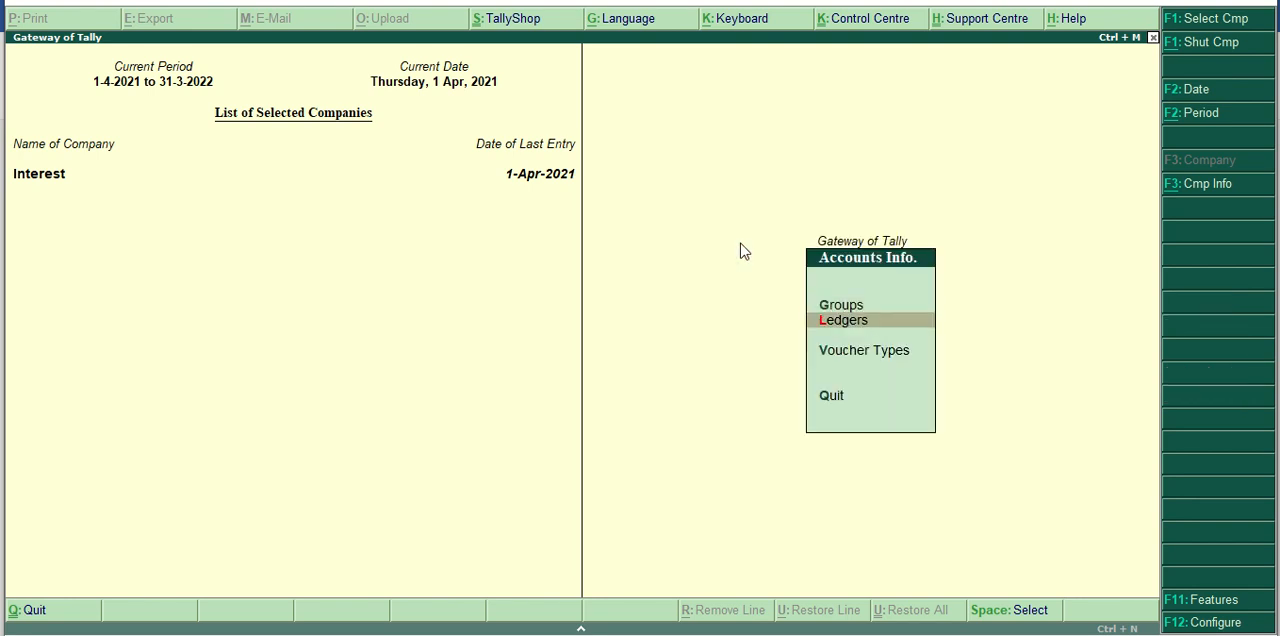
key(Return)
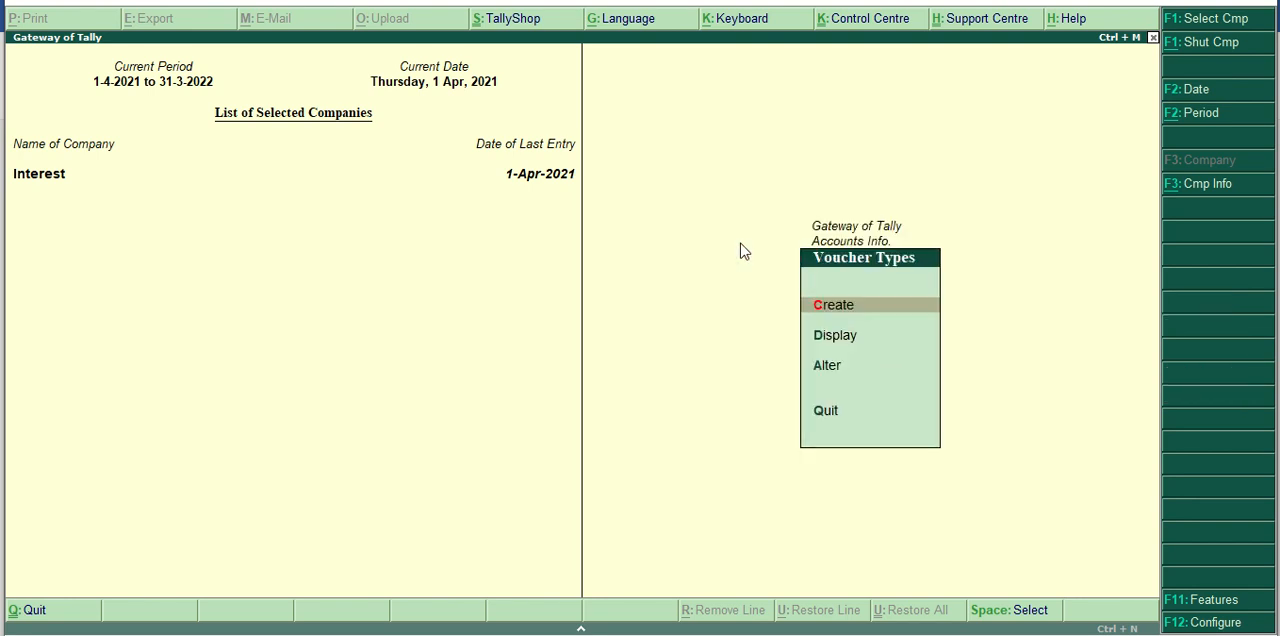
key(Down)
key(Down)
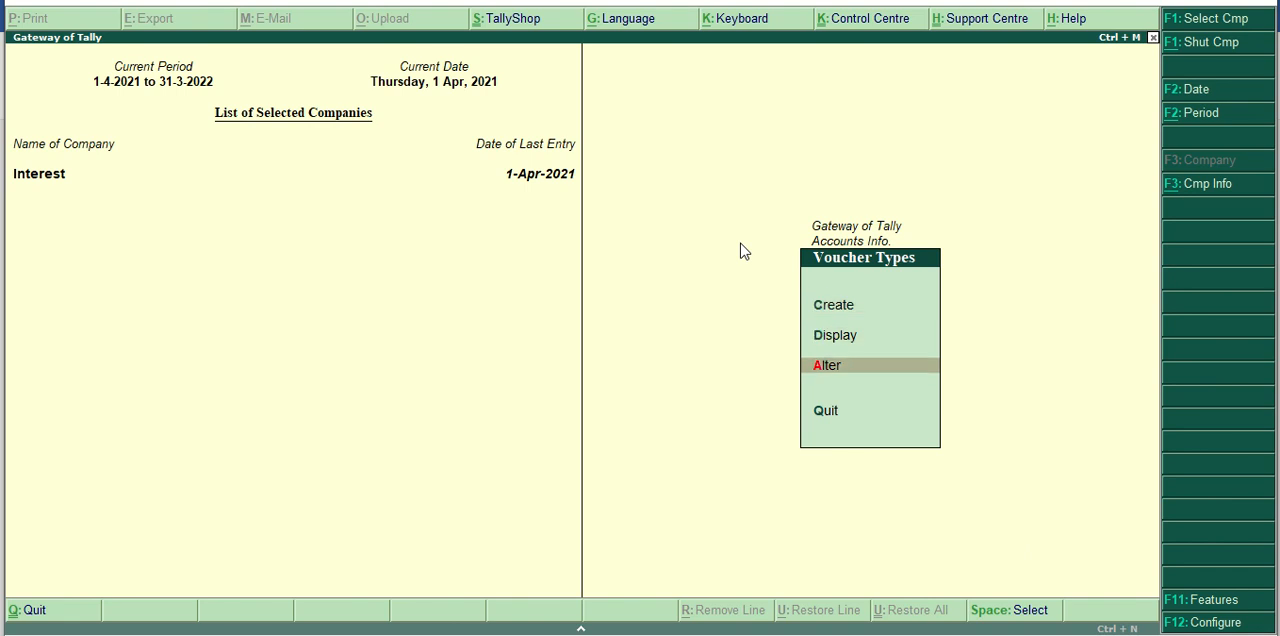
key(Return)
key(Down)
key(Down)
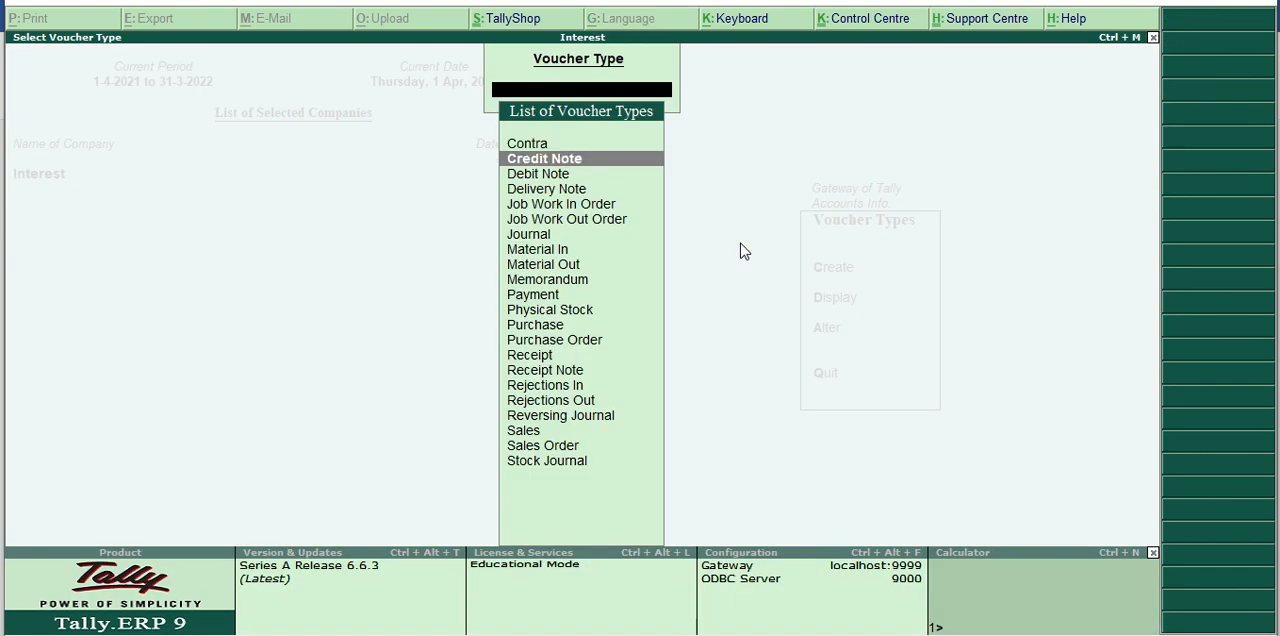
key(Return)
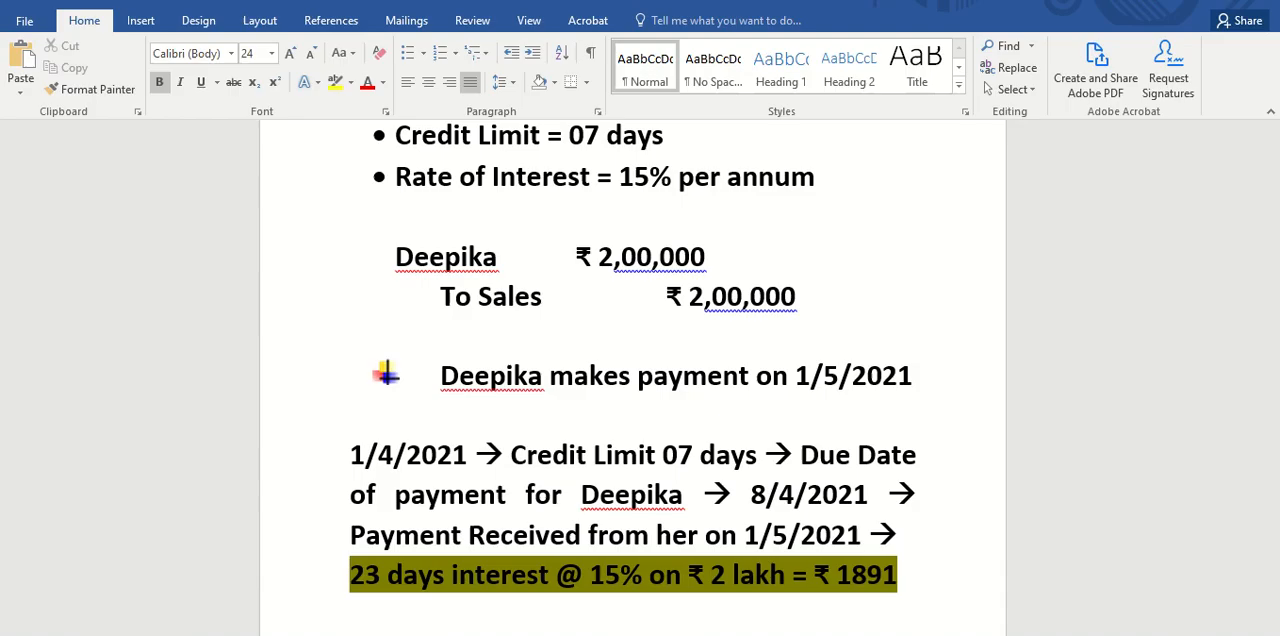
Check the Word example for the note type to prepare for the debtor's interest, and switch back to Tally.ERP 9.
scroll(735, 545, down, 5)
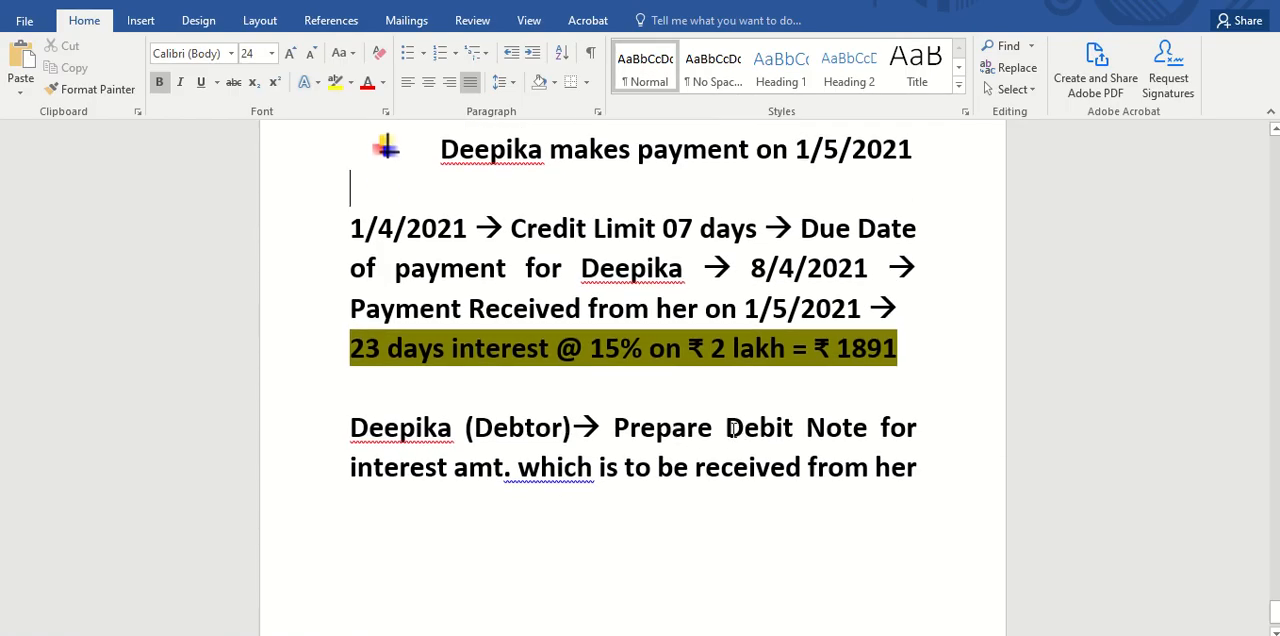
drag(727, 430, 862, 428)
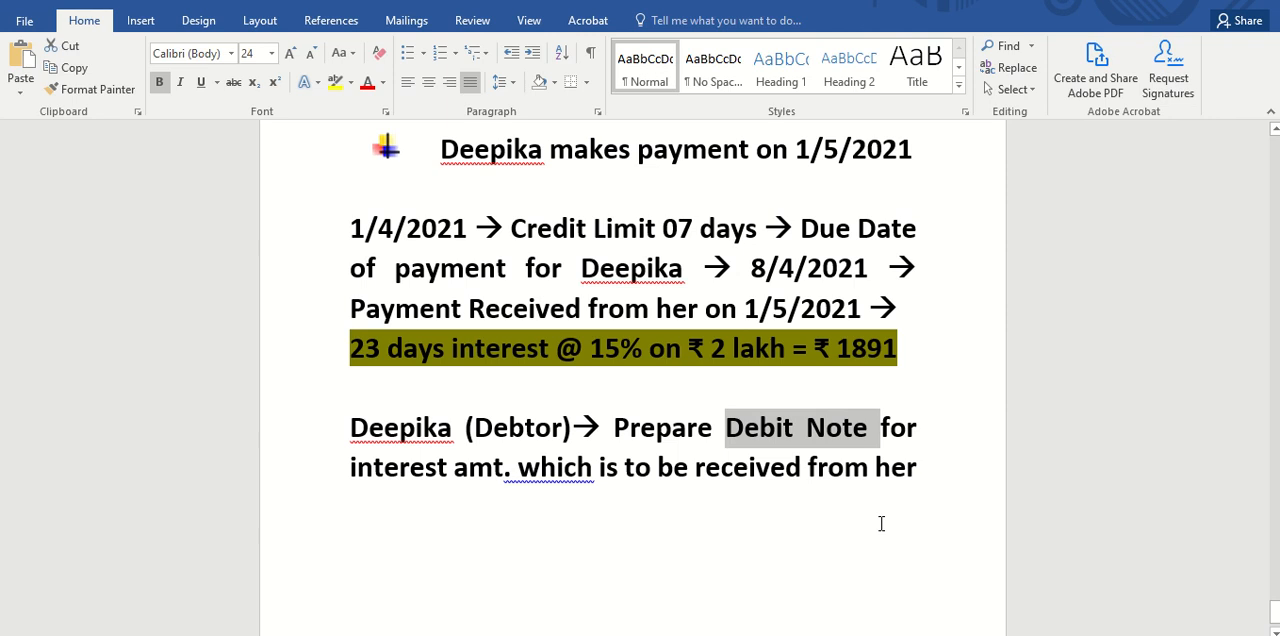
click(760, 635)
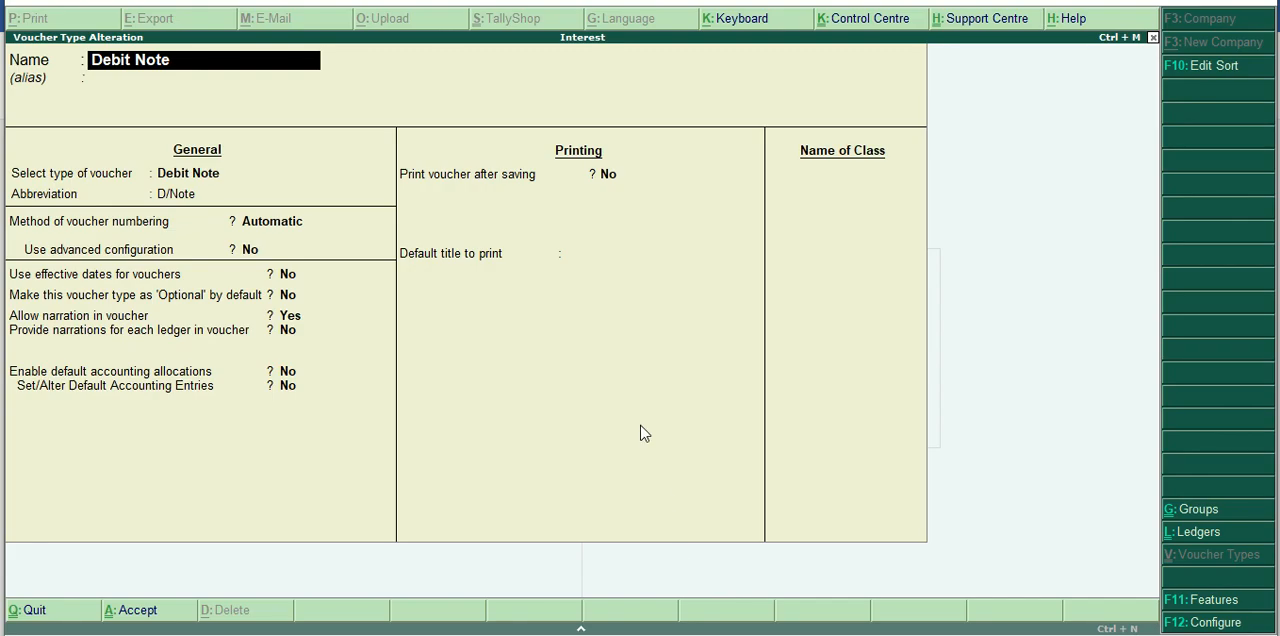
Add a voucher class named Interest to the Debit Note voucher type, leaving its other settings at their defaults.
key(Return)
key(Return)
key(Return)
key(Return)
key(Return)
key(Return)
key(Return)
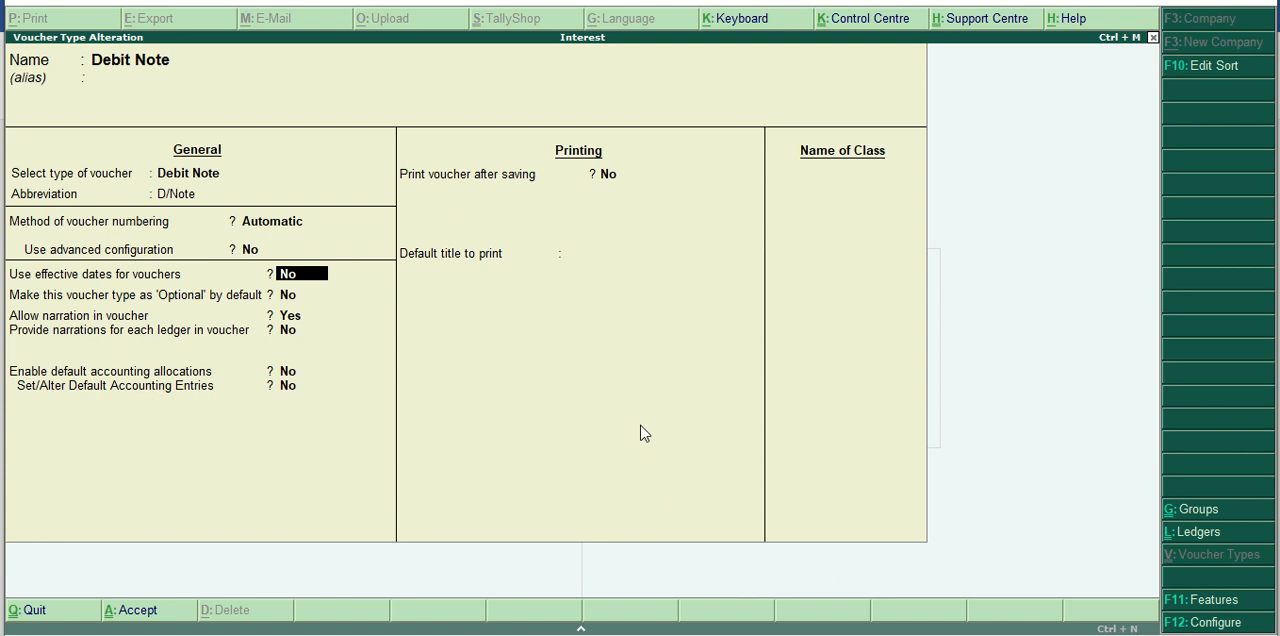
key(Return)
key(Return)
key(Return)
key(Return)
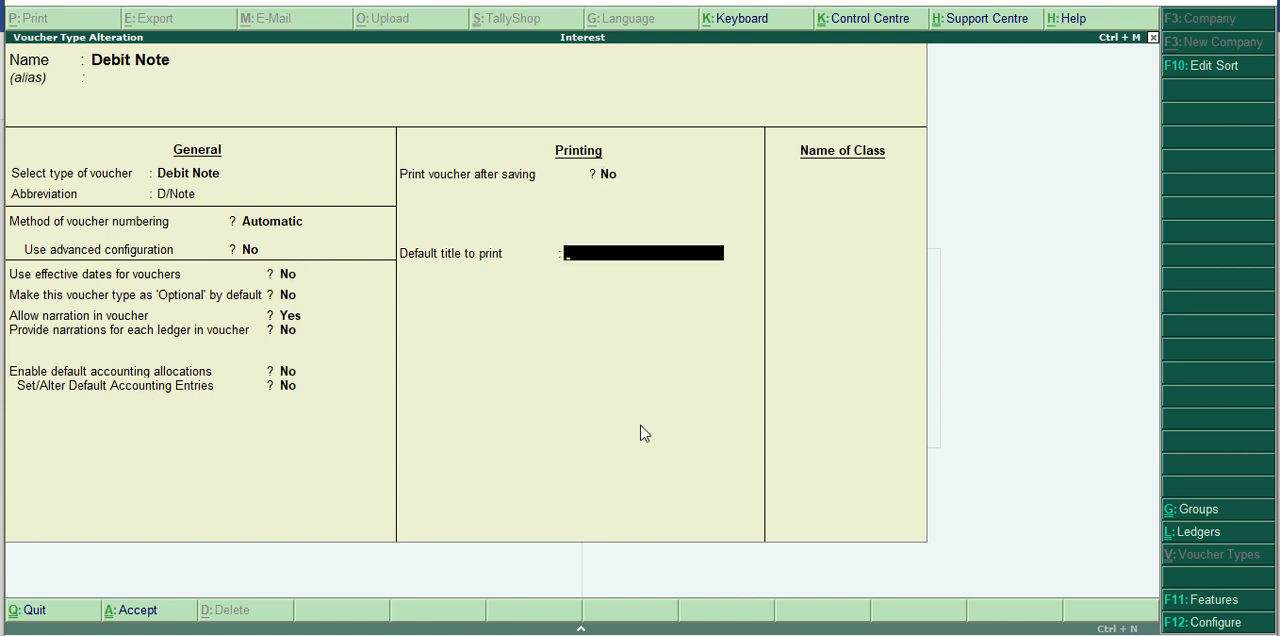
key(Return)
text(In)
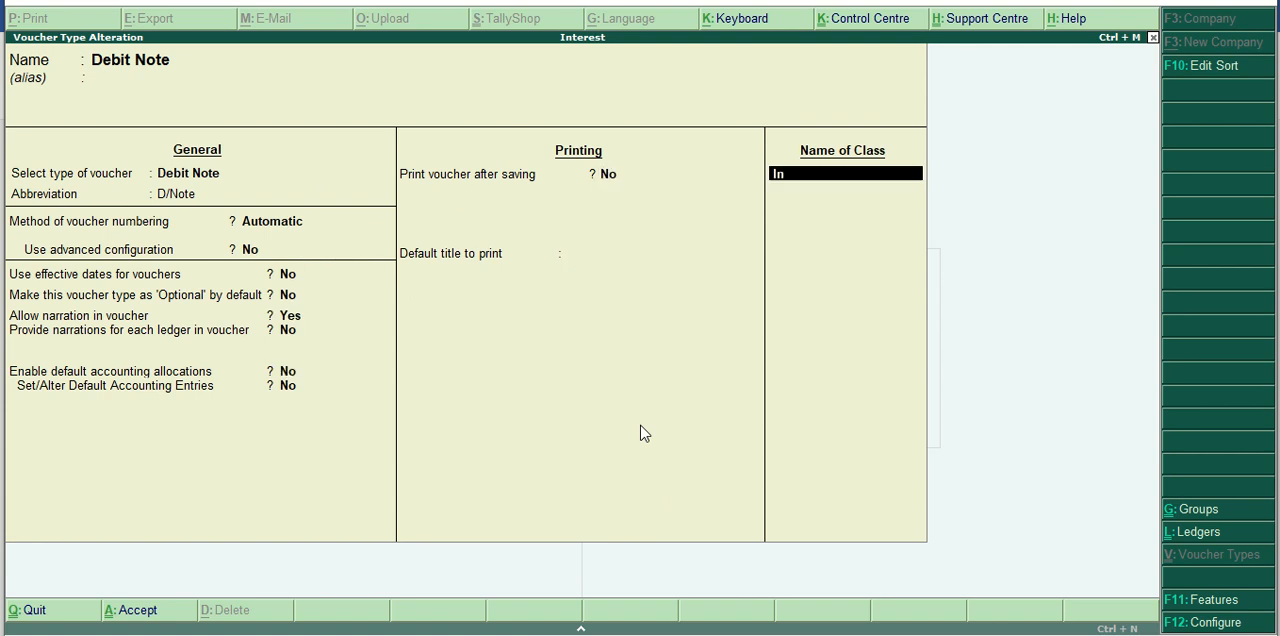
text(terest)
key(Return)
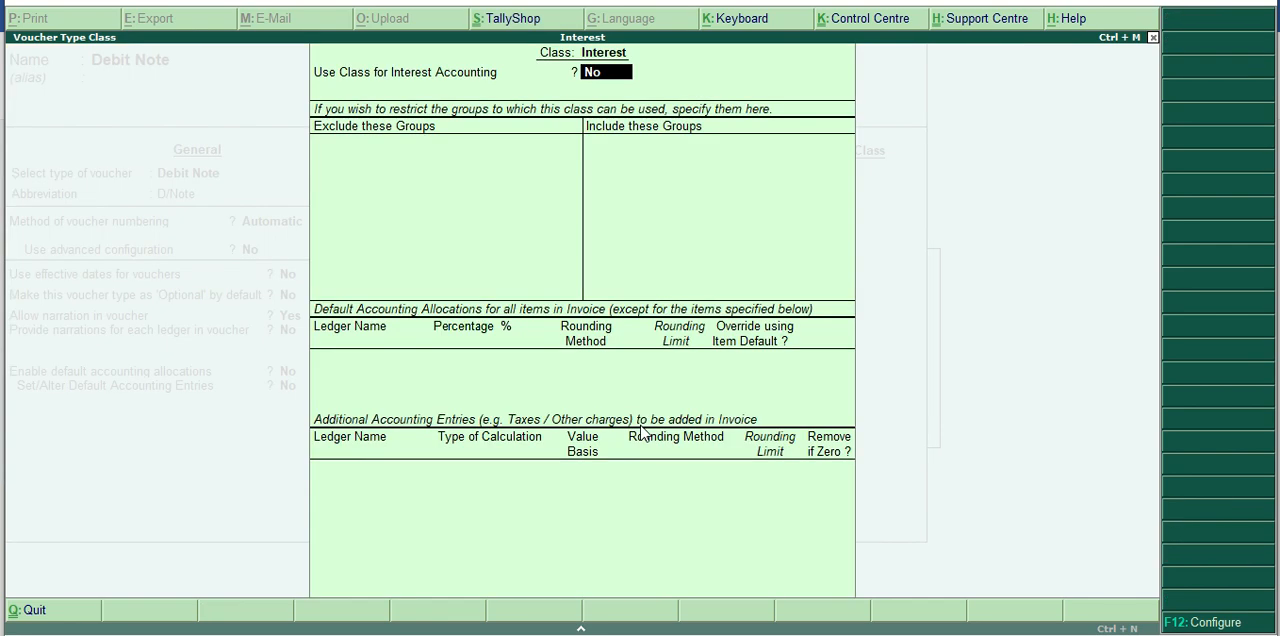
Set the Interest class for interest accounting without compound interest, and save the Debit Note voucher type.
text(yes)
key(Return)
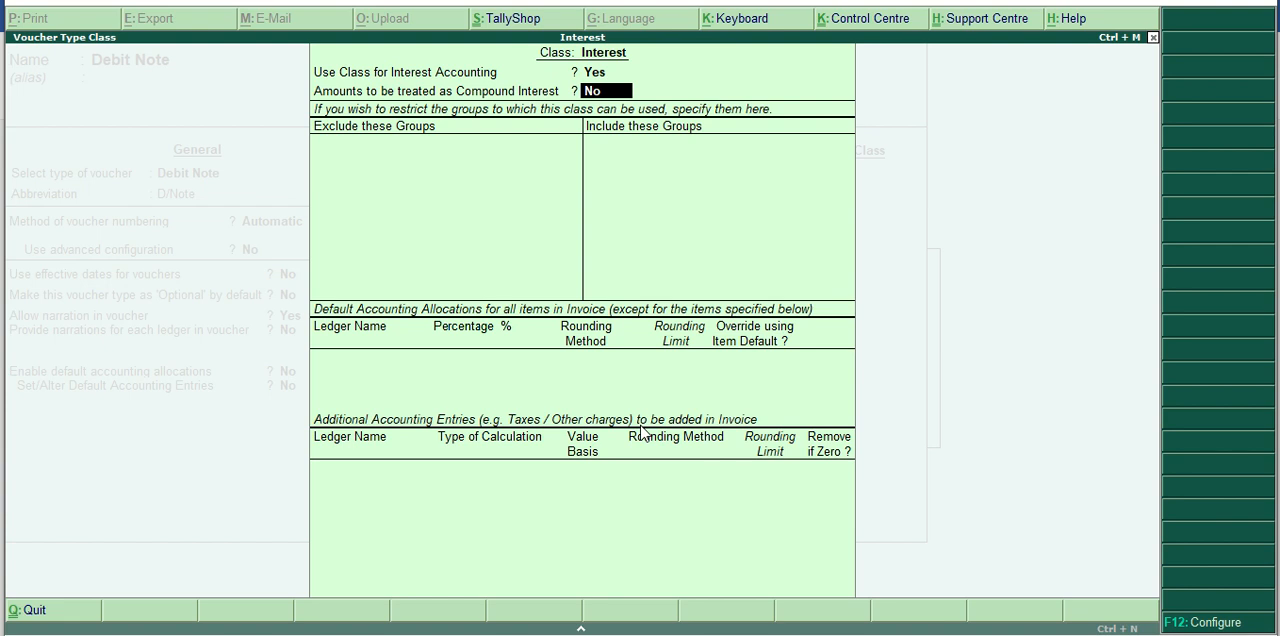
key(Return)
key(Return)
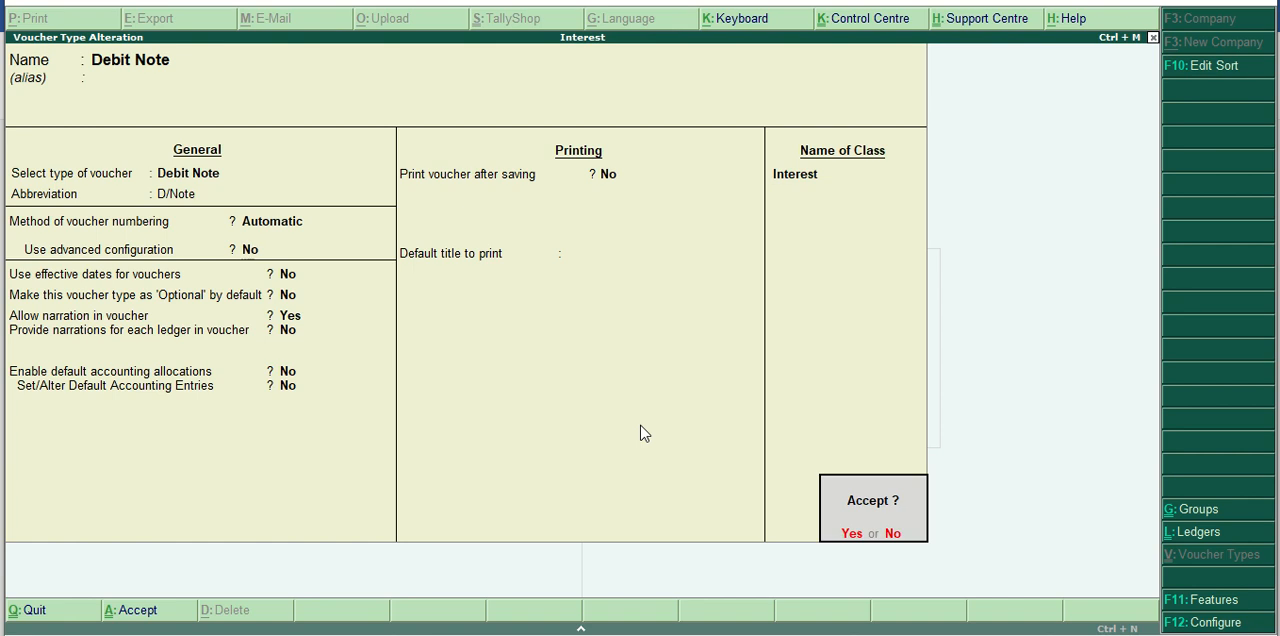
key(Return)
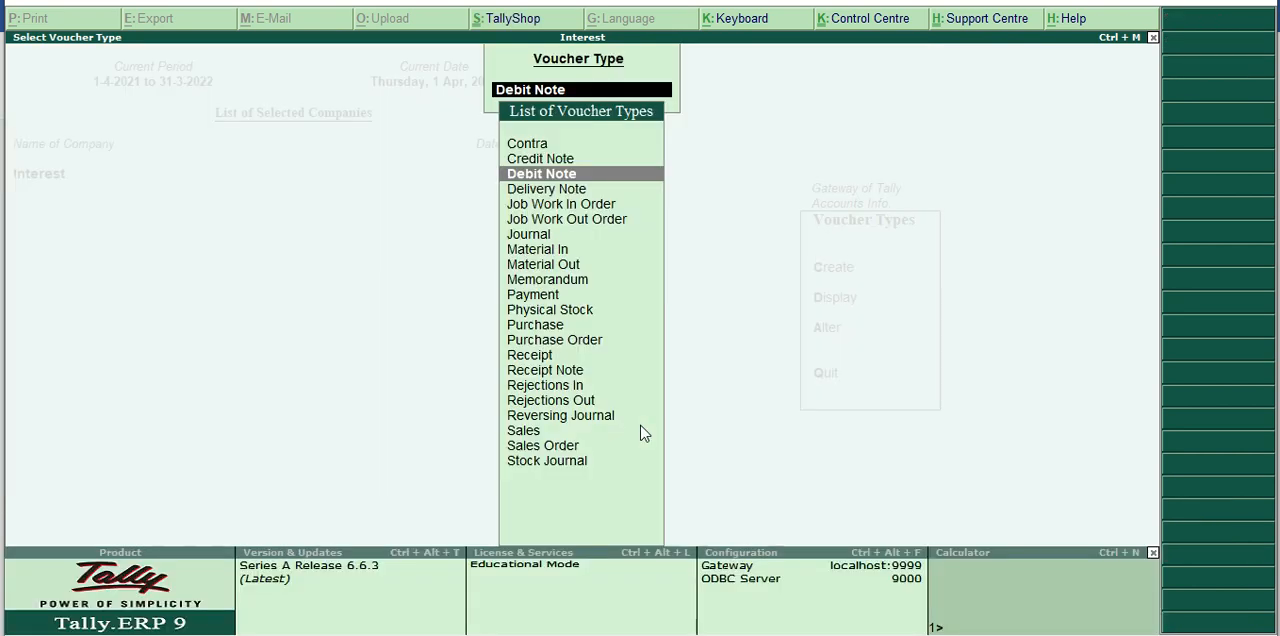
Return to the Gateway of Tally and start a Debit Note accounting voucher with the Interest class.
key(Escape)
key(Escape)
key(Escape)
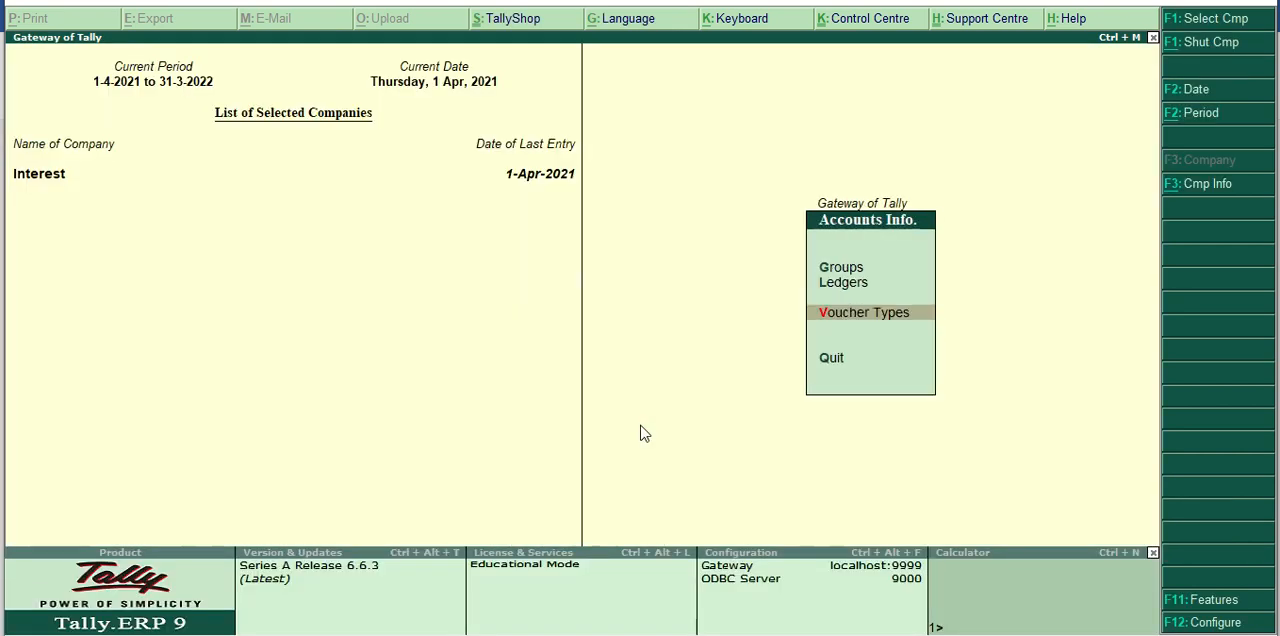
key(Down)
key(Down)
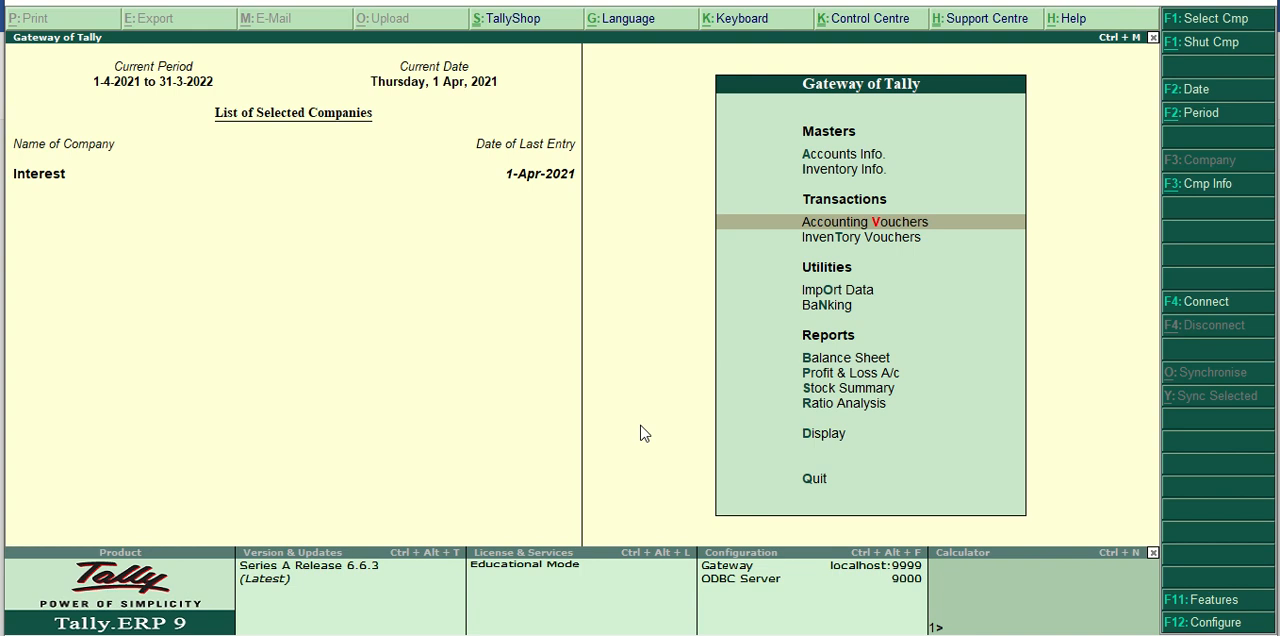
key(Return)
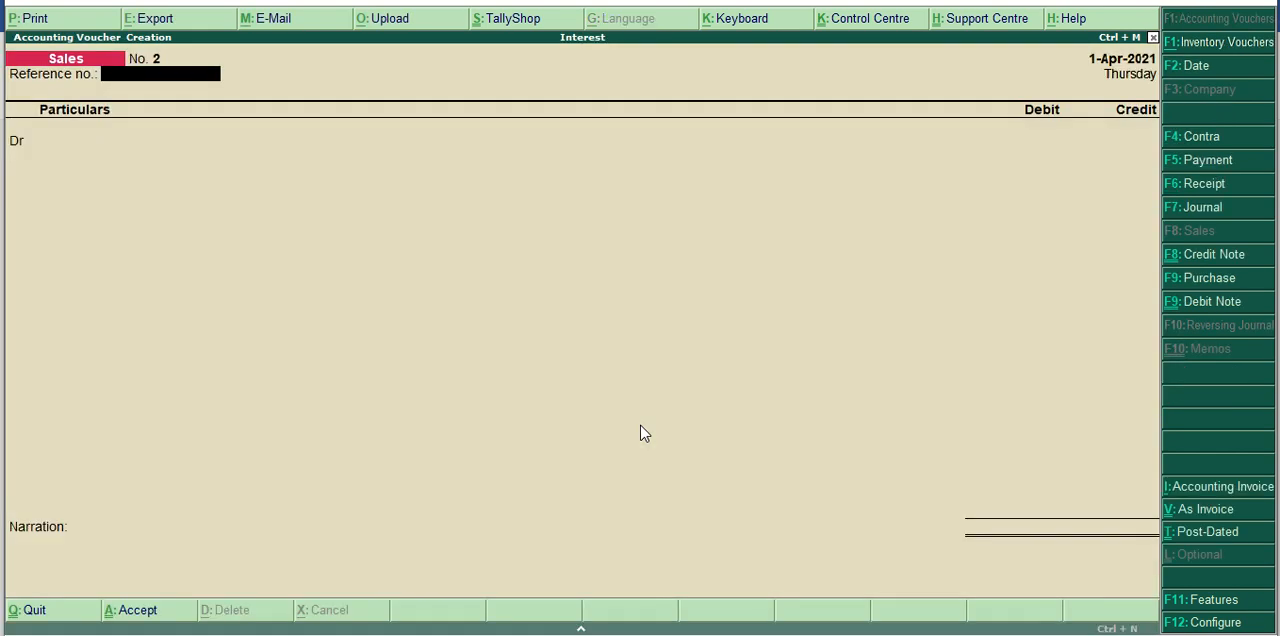
click(1209, 302)
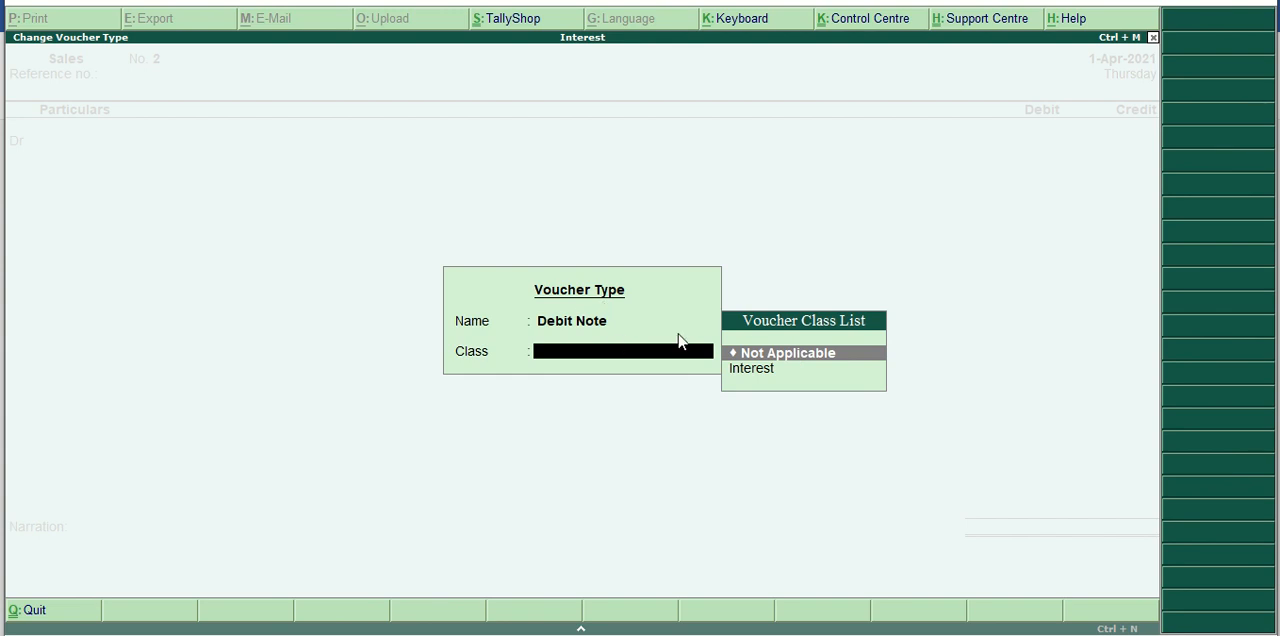
key(Down)
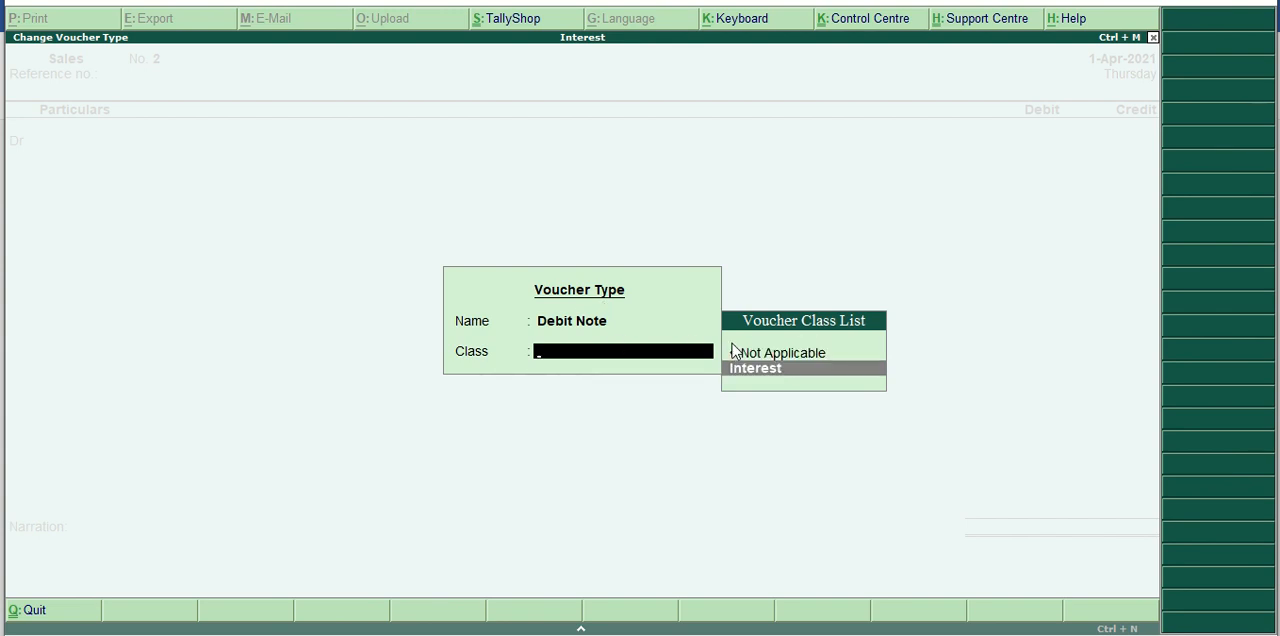
key(Return)
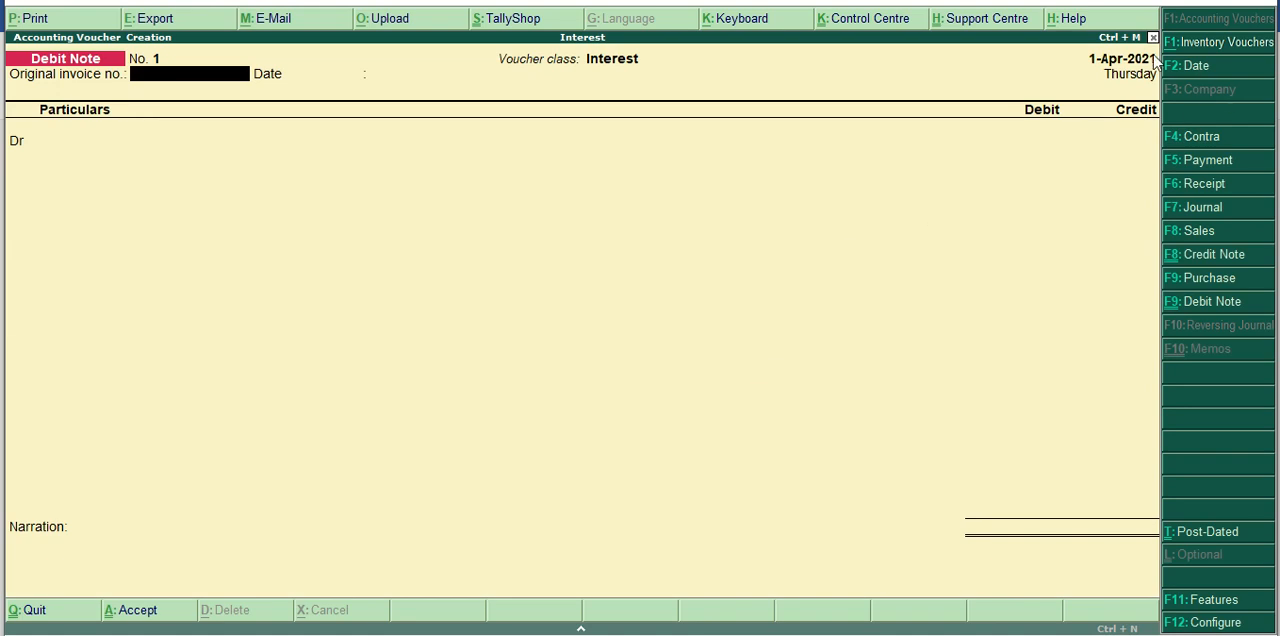
Set the debit note's voucher date to 1-May-2021.
click(1188, 72)
text(1)
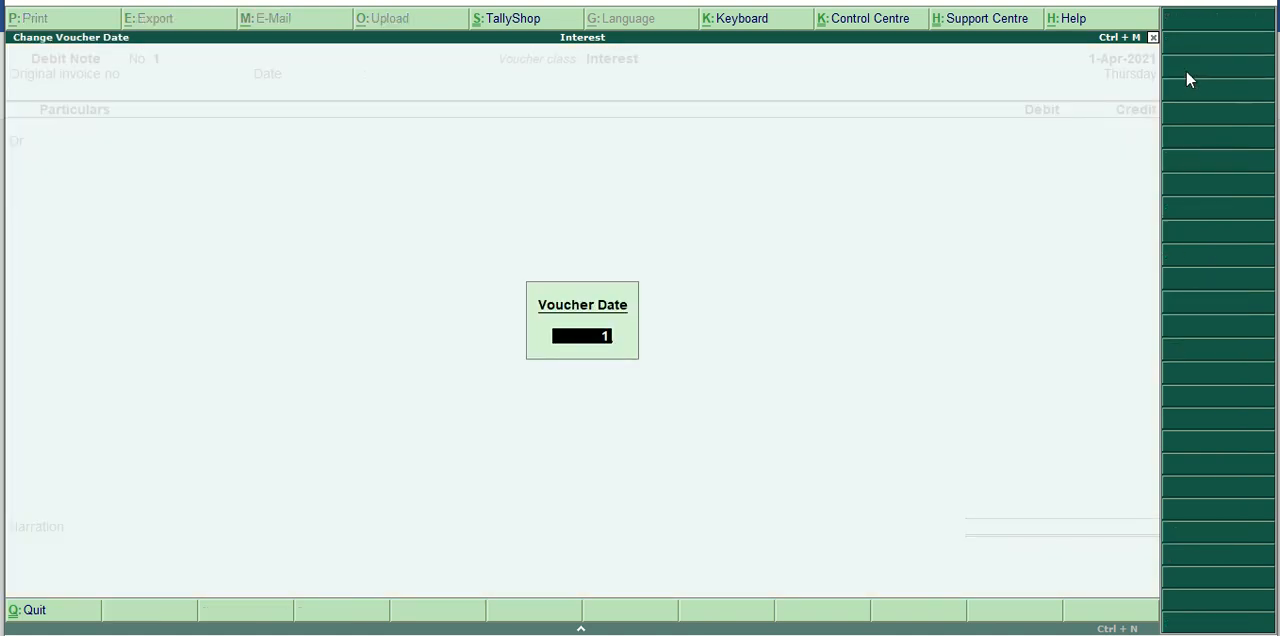
text(/5/2021)
key(Return)
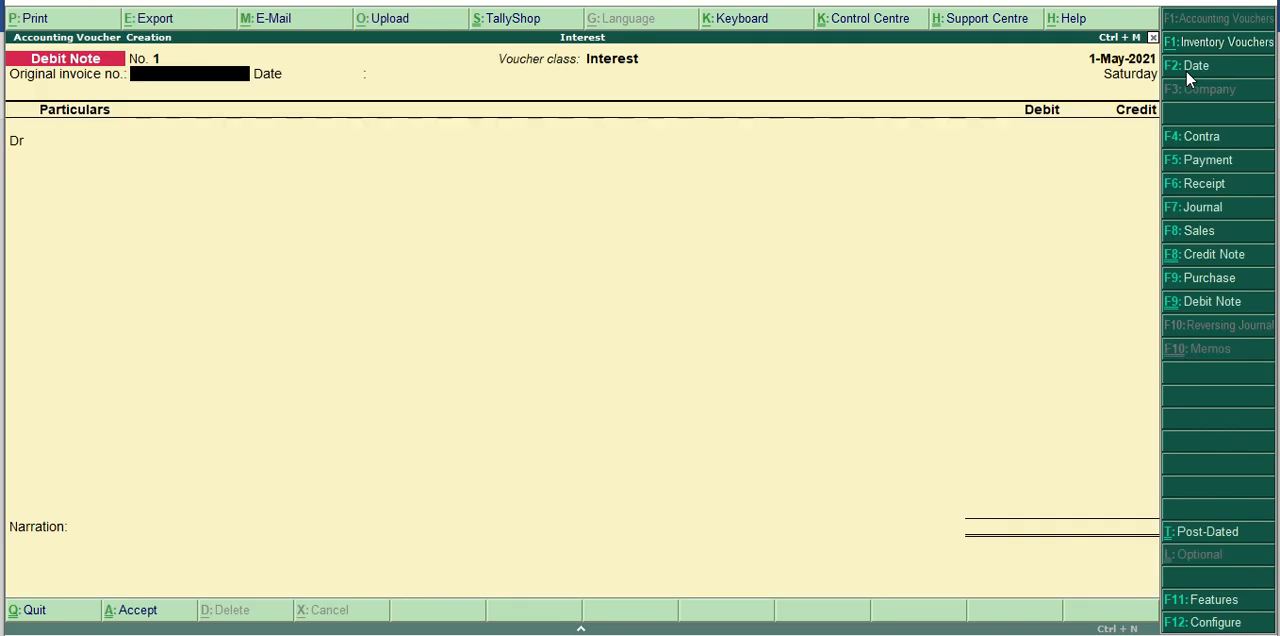
Debit the customer's ledger with the interest due on bill 1, and accept the default buyer's details.
key(Return)
key(Return)
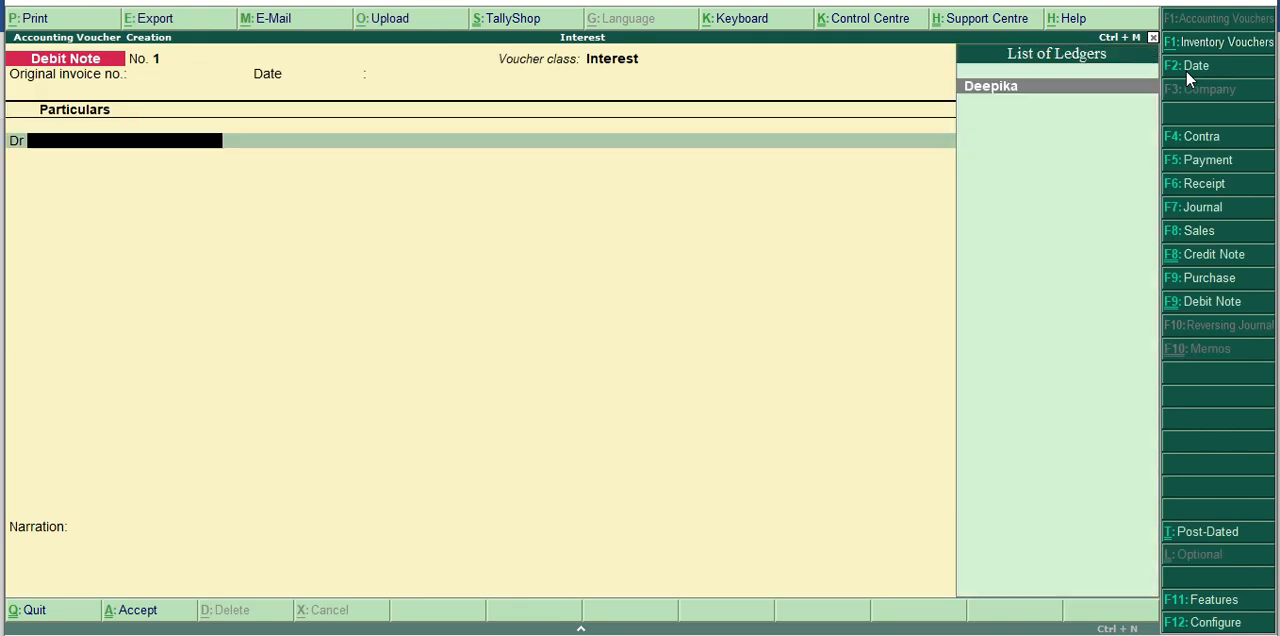
key(Return)
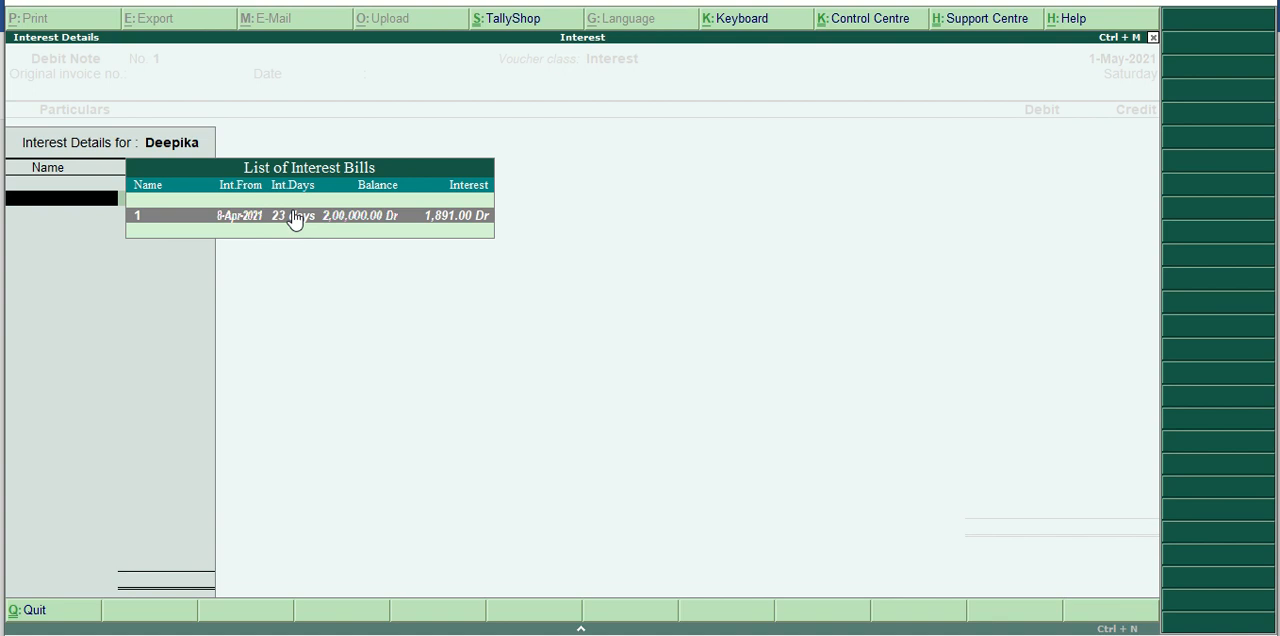
click(464, 228)
click(464, 227)
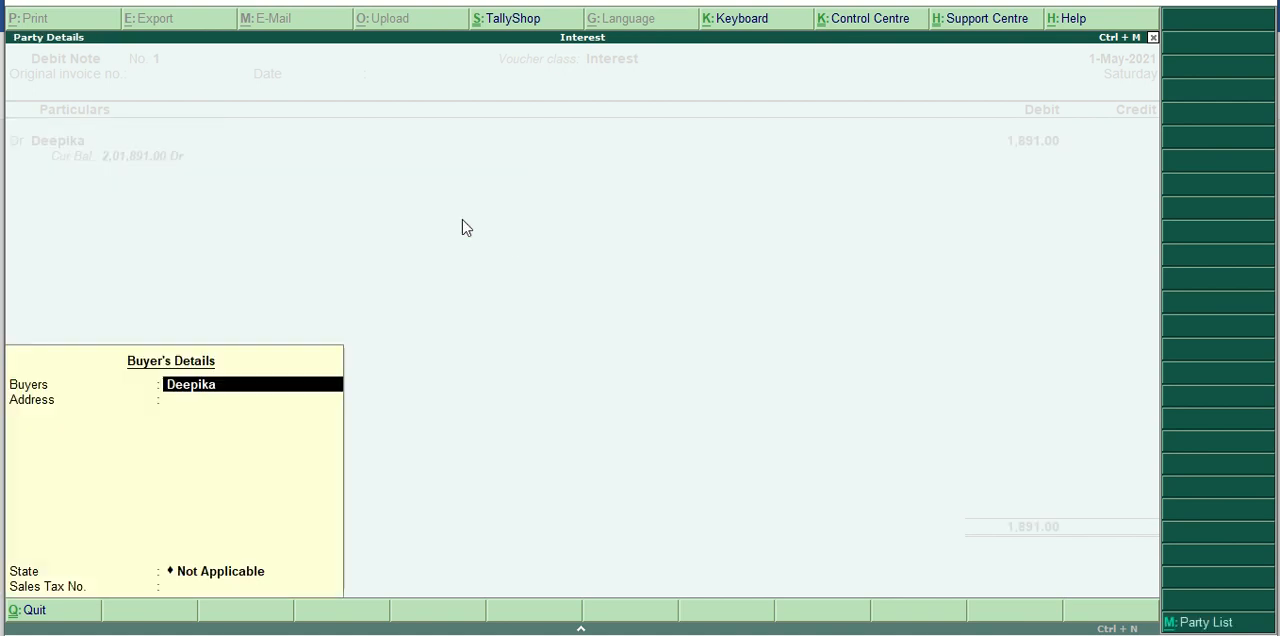
key(Return)
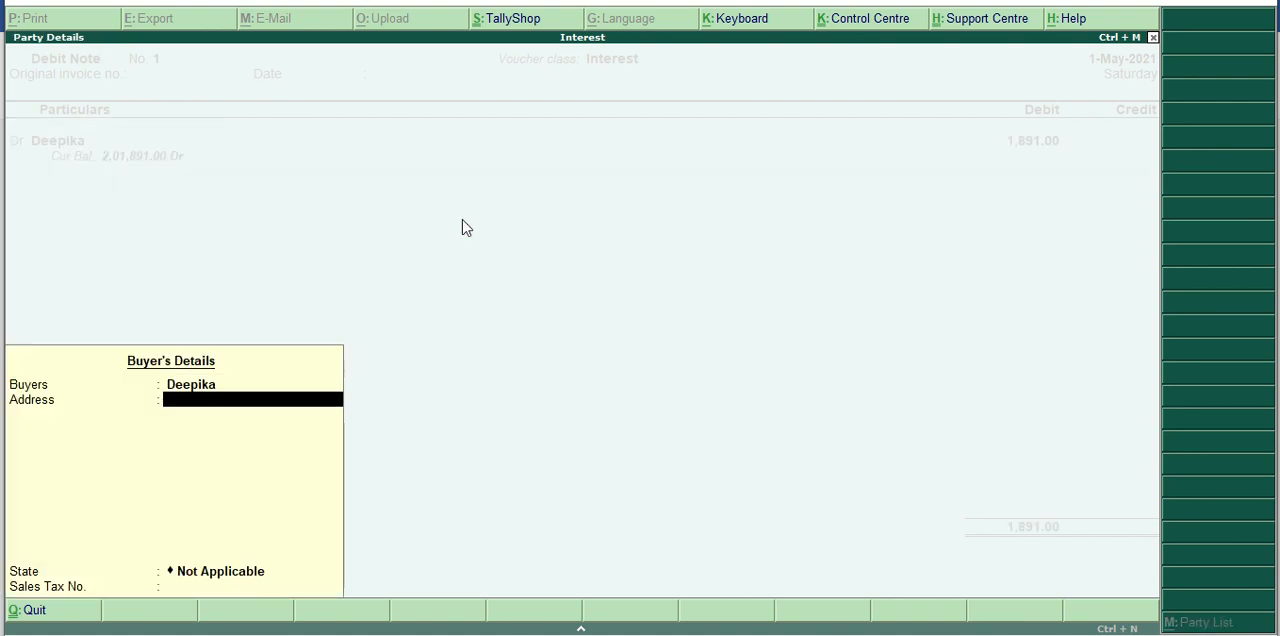
key(Return)
key(Return)
key(Return)
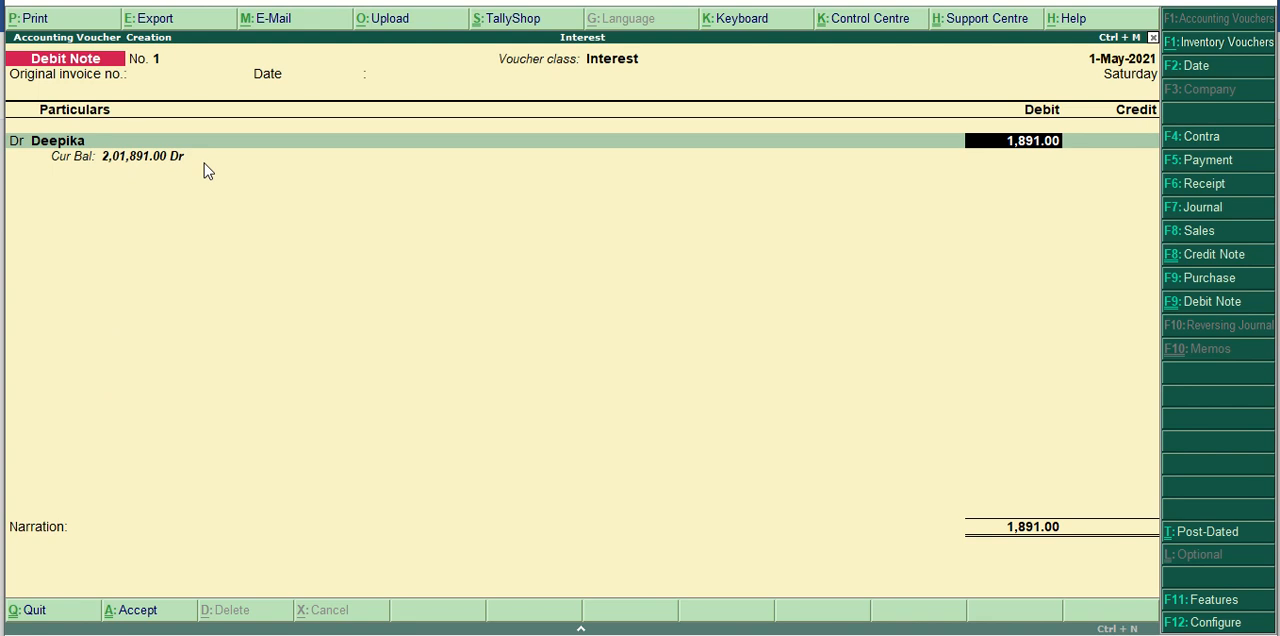
Allocate the customer's 1,891.00 interest debit as Agst Ref against pending bill 1.
key(Return)
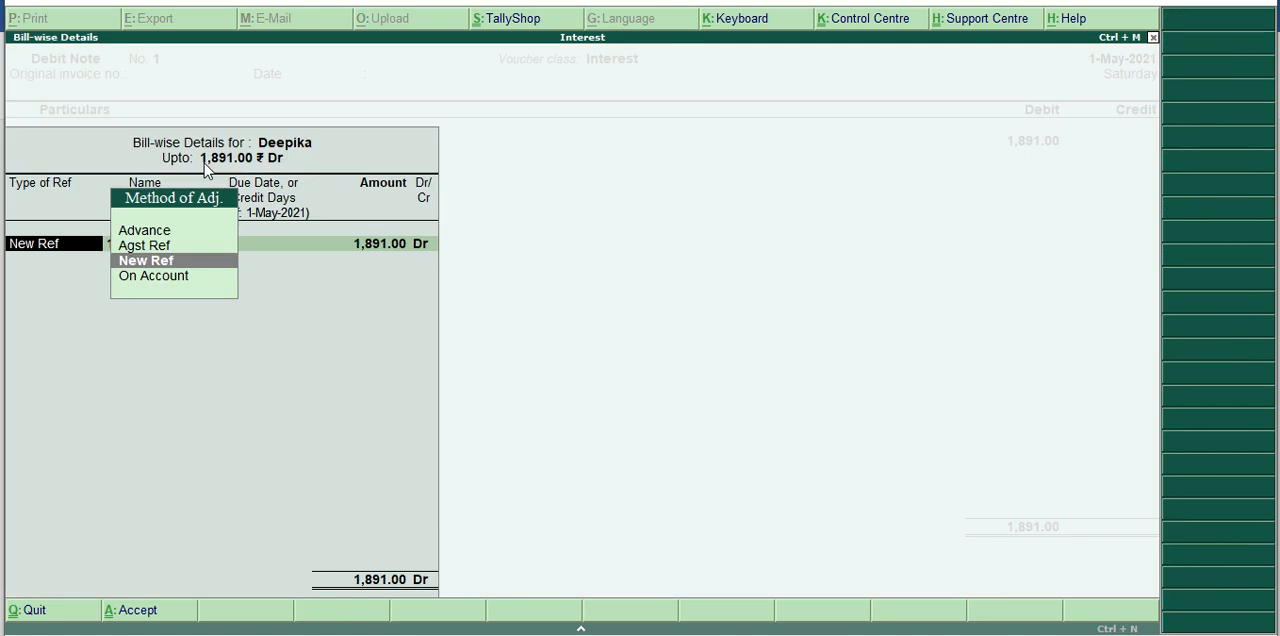
key(Up)
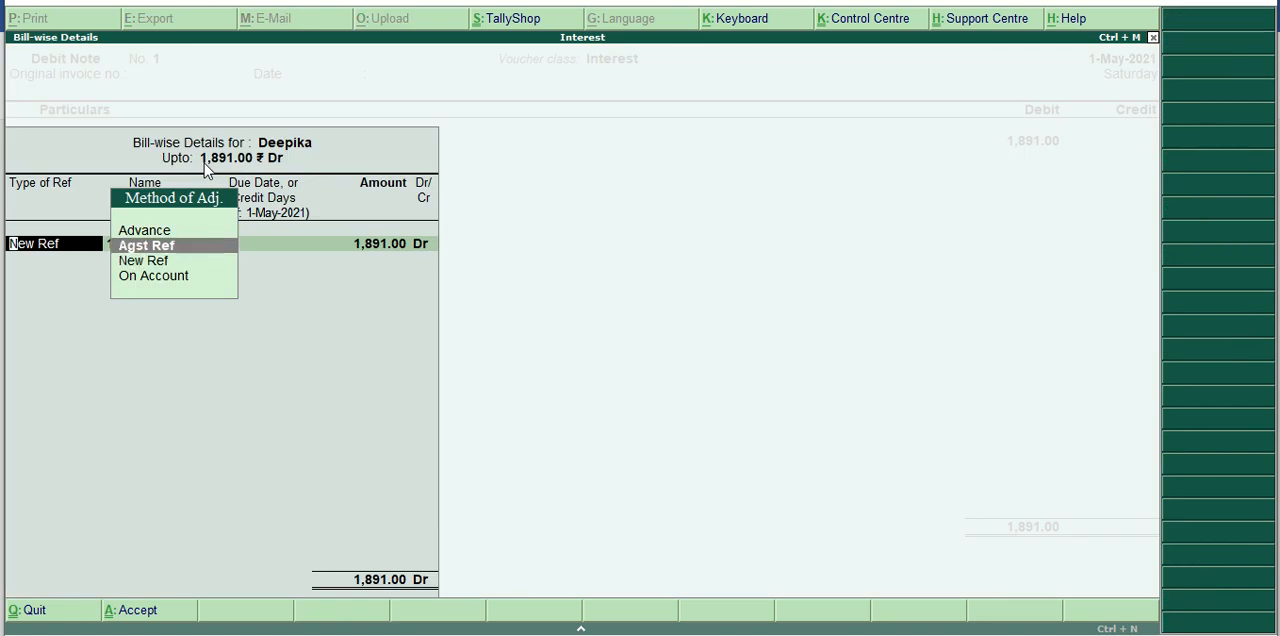
key(Return)
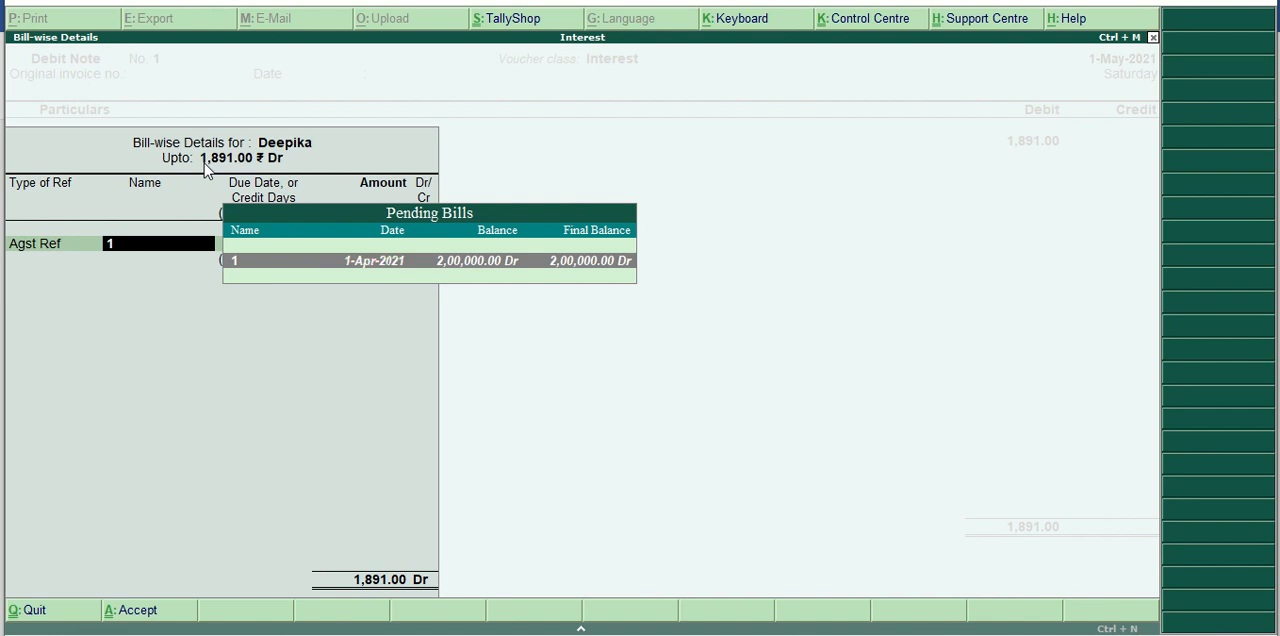
key(Return)
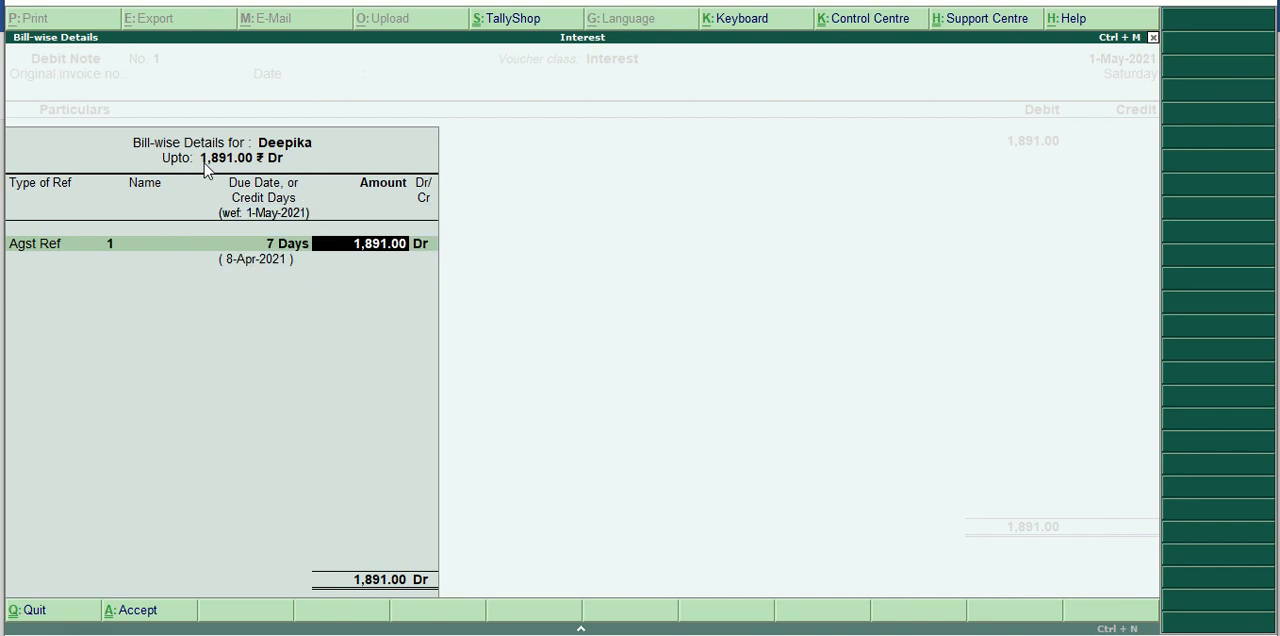
key(Return)
key(Return)
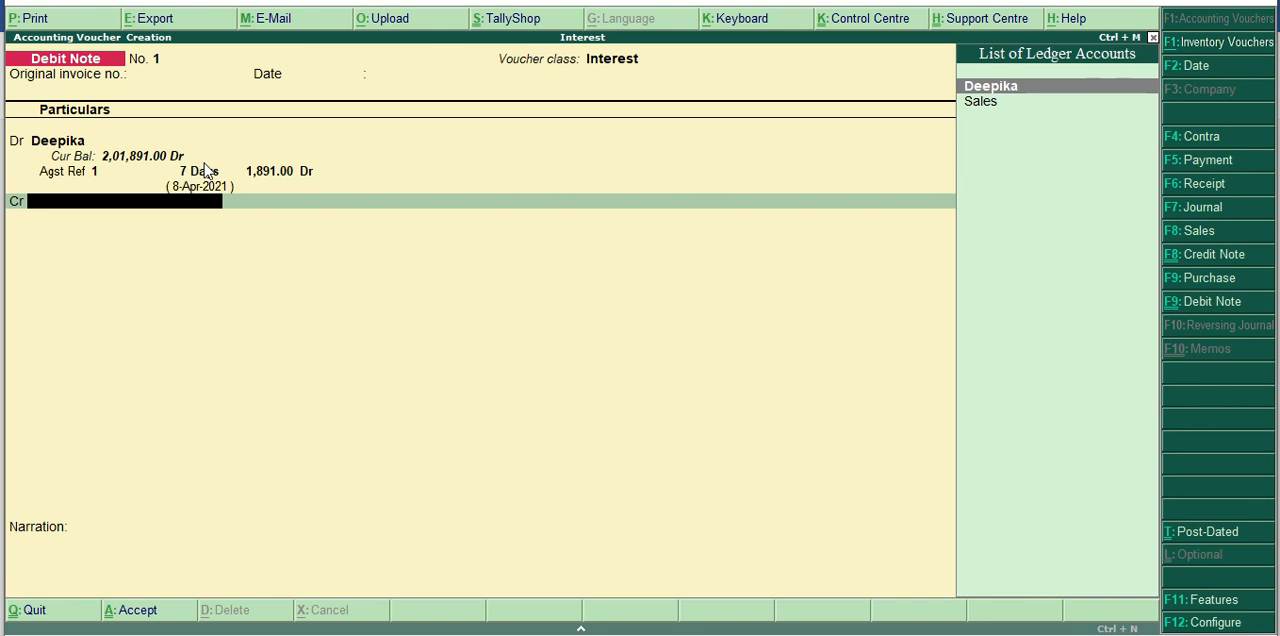
Create a ledger named Interest under Indirect Incomes from within the debit note's credit line.
key(alt+c)
text(Interest)
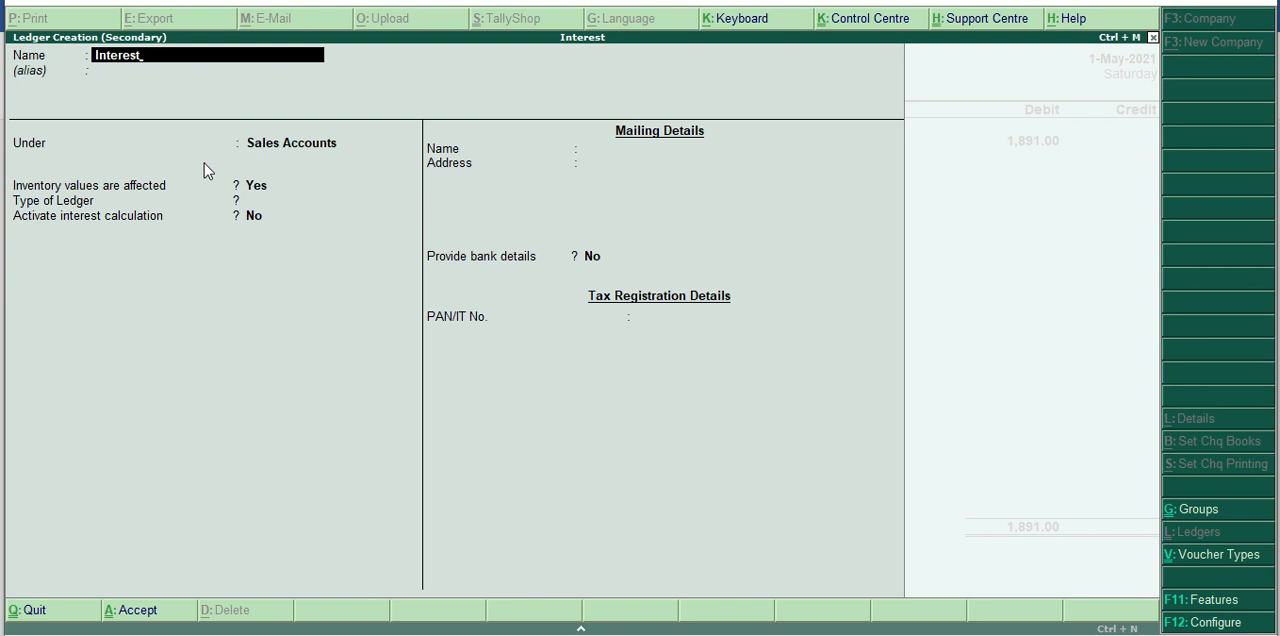
key(Return)
key(Return)
text(Inc)
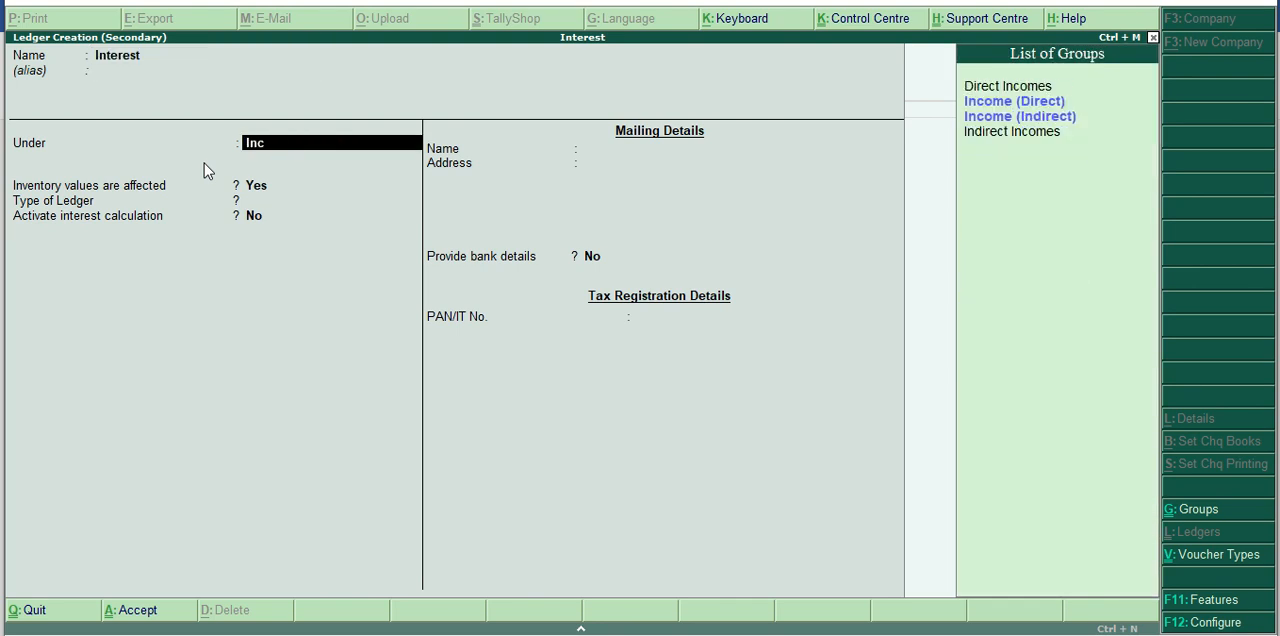
key(Down)
key(Down)
key(Down)
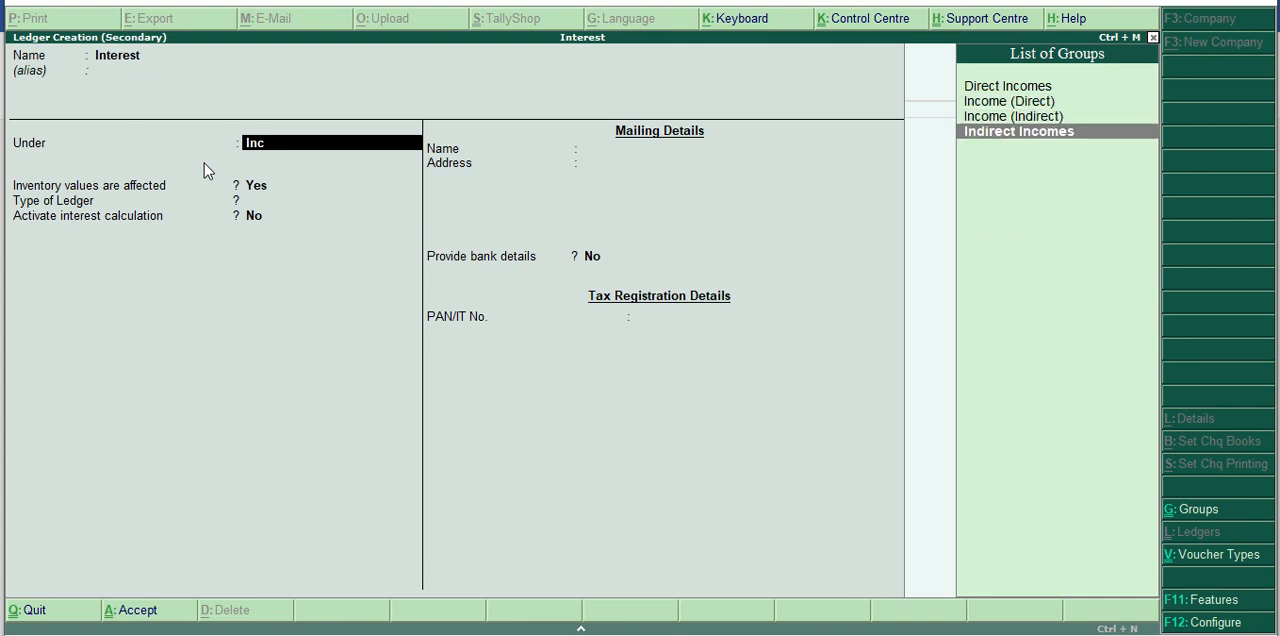
key(Return)
Save the Interest ledger with its type as Not Applicable, and save the debit note without a narration.
key(Return)
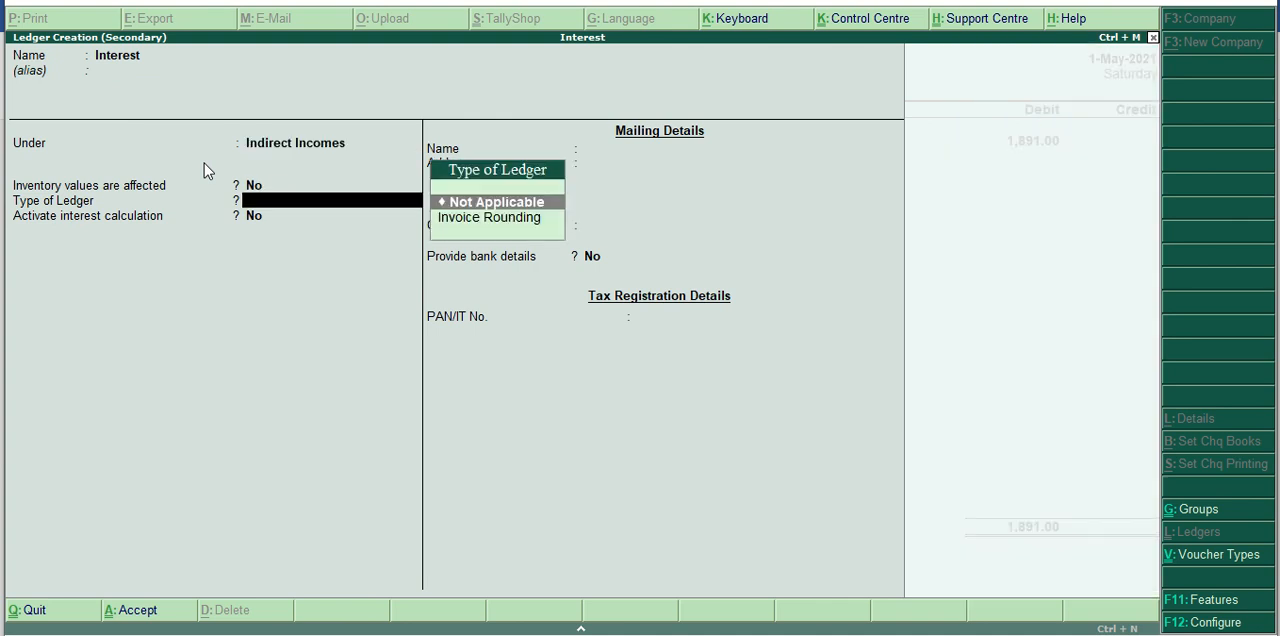
key(Return)
key(Return)
key(Return)
key(Return)
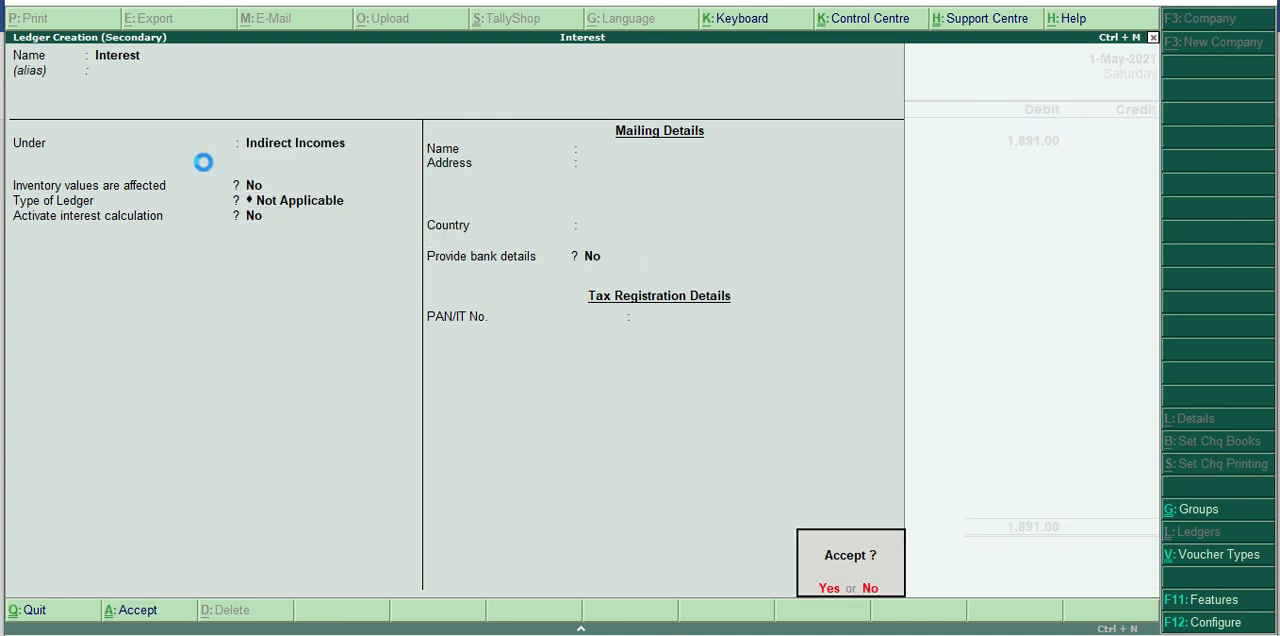
key(Return)
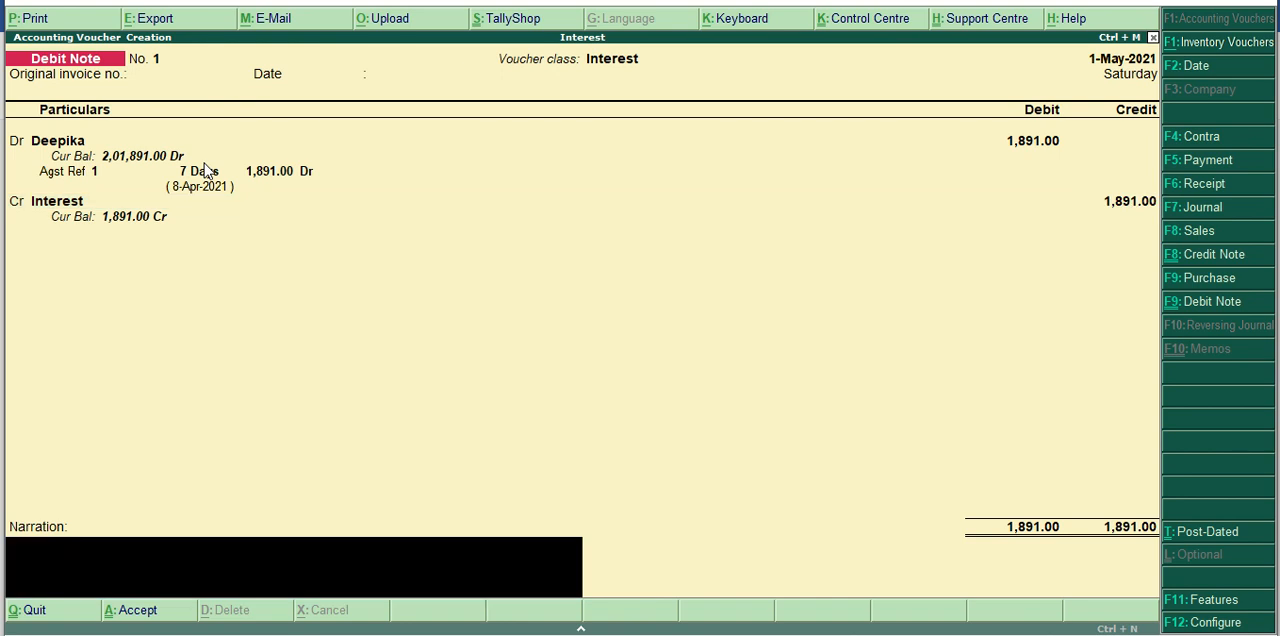
key(Return)
key(Return)
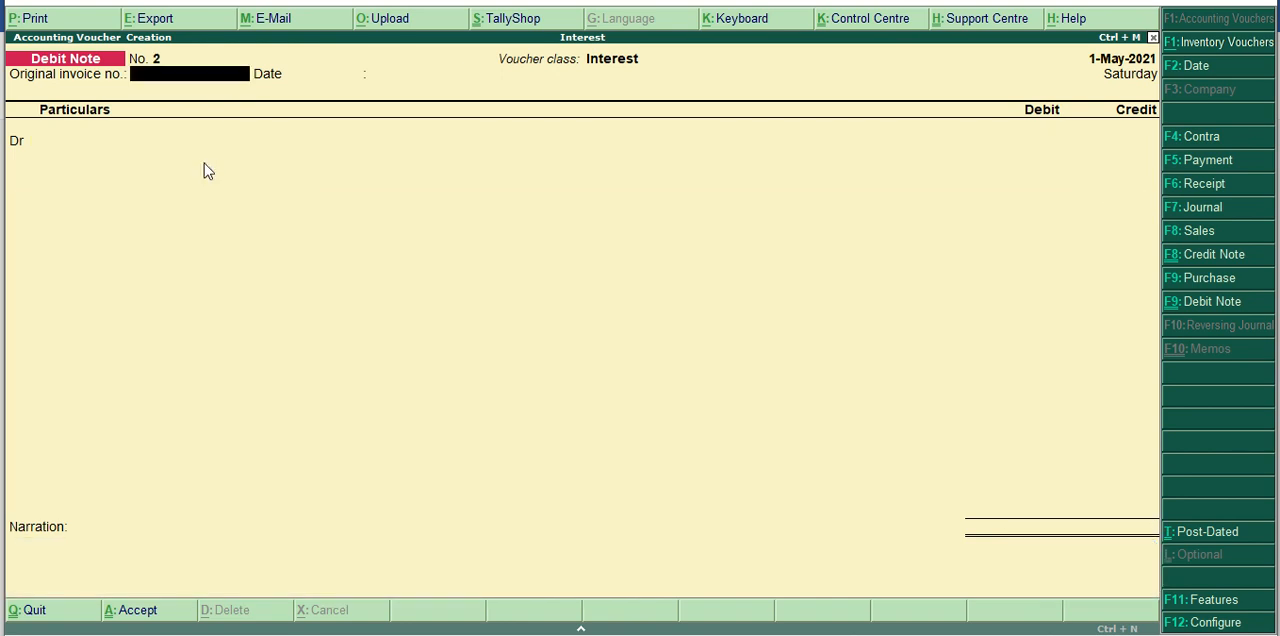
Quit voucher entry and open the Balance Sheet.
key(Escape)
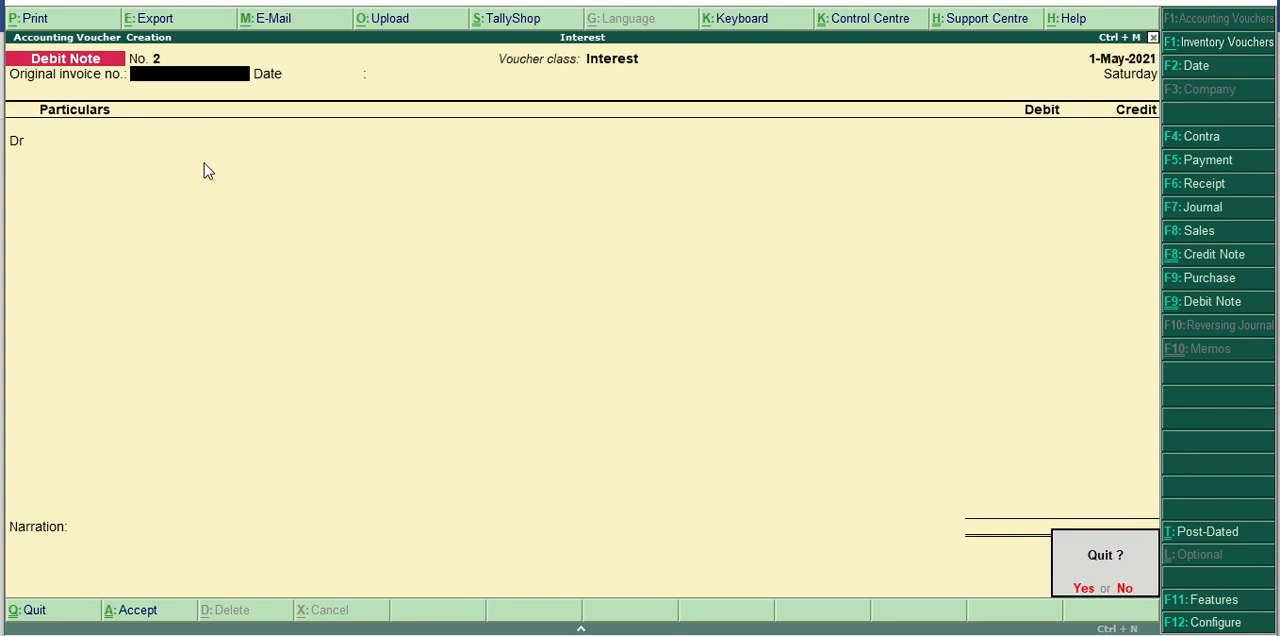
key(Return)
key(Down)
key(Down)
key(Down)
key(Down)
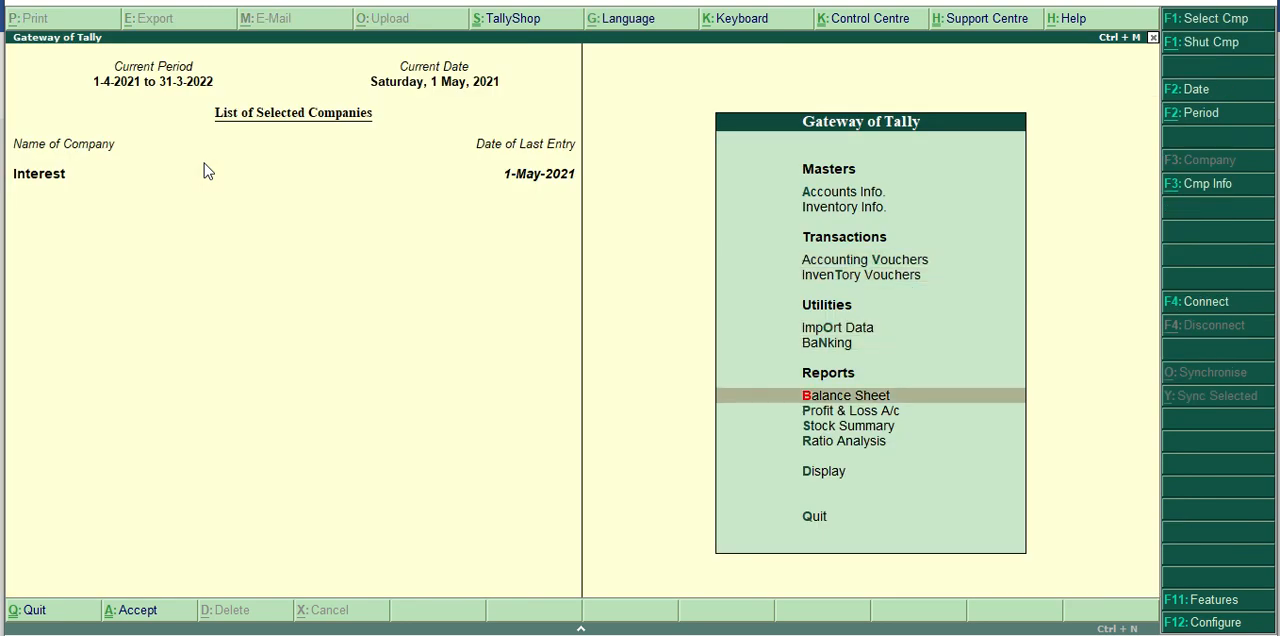
key(Return)
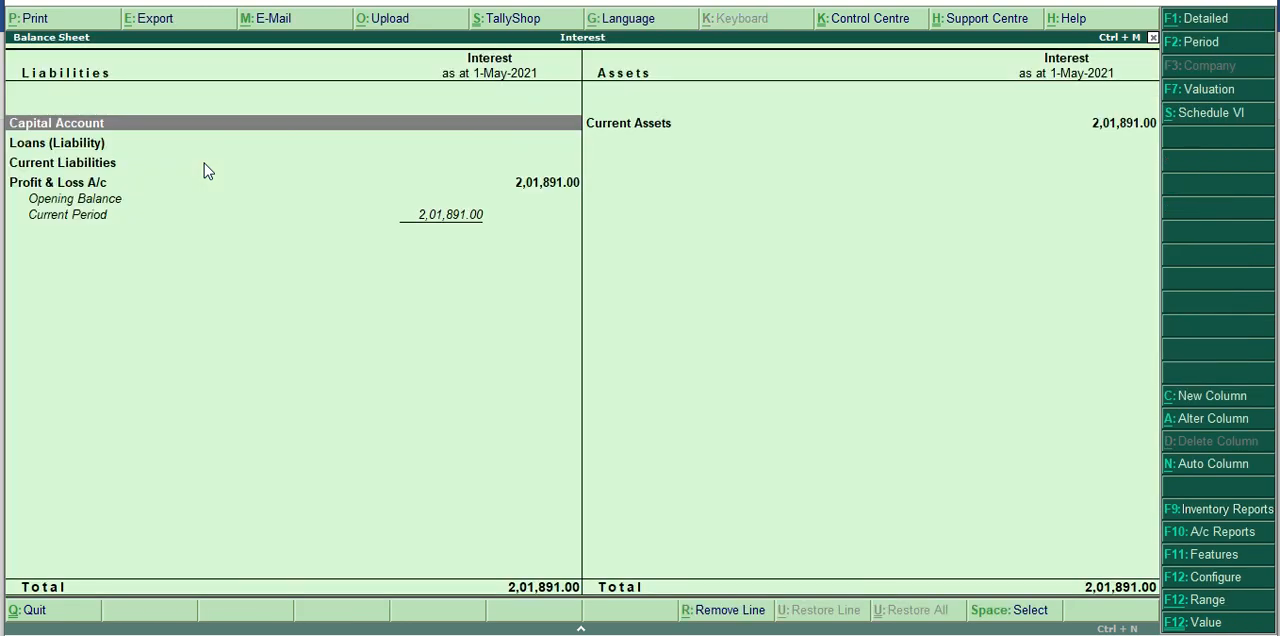
Show the Balance Sheet in detail and examine the customer's April and May transactions under Sundry Debtors, returning to the Gateway.
key(alt+F1)
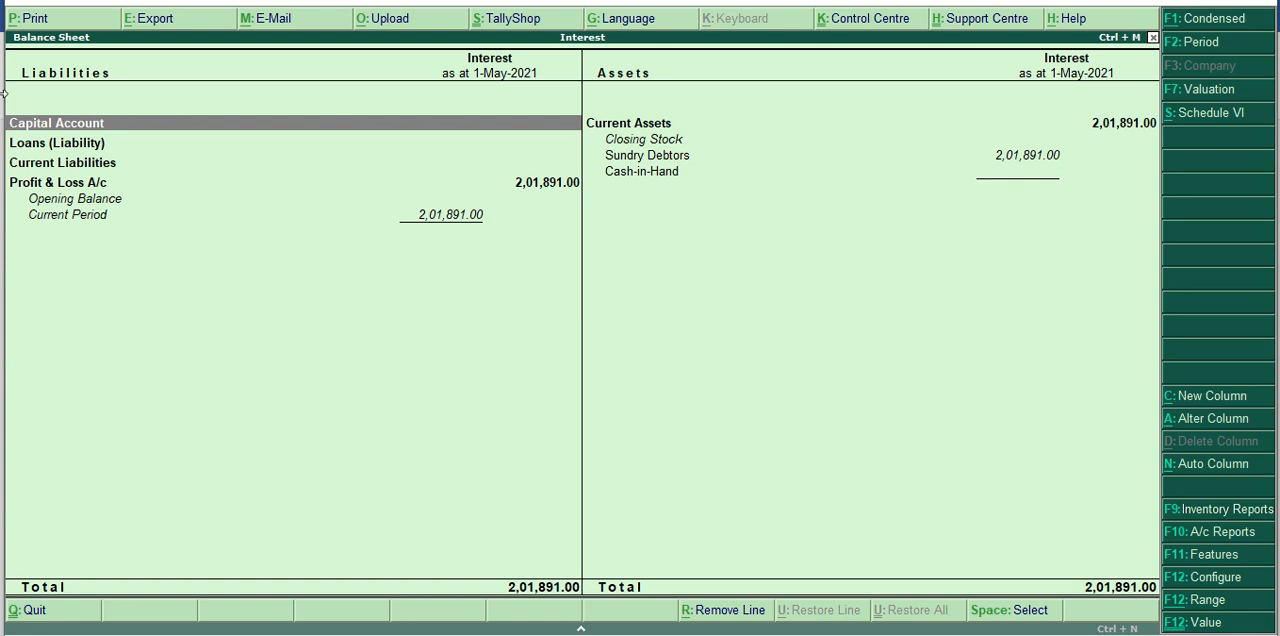
click(680, 162)
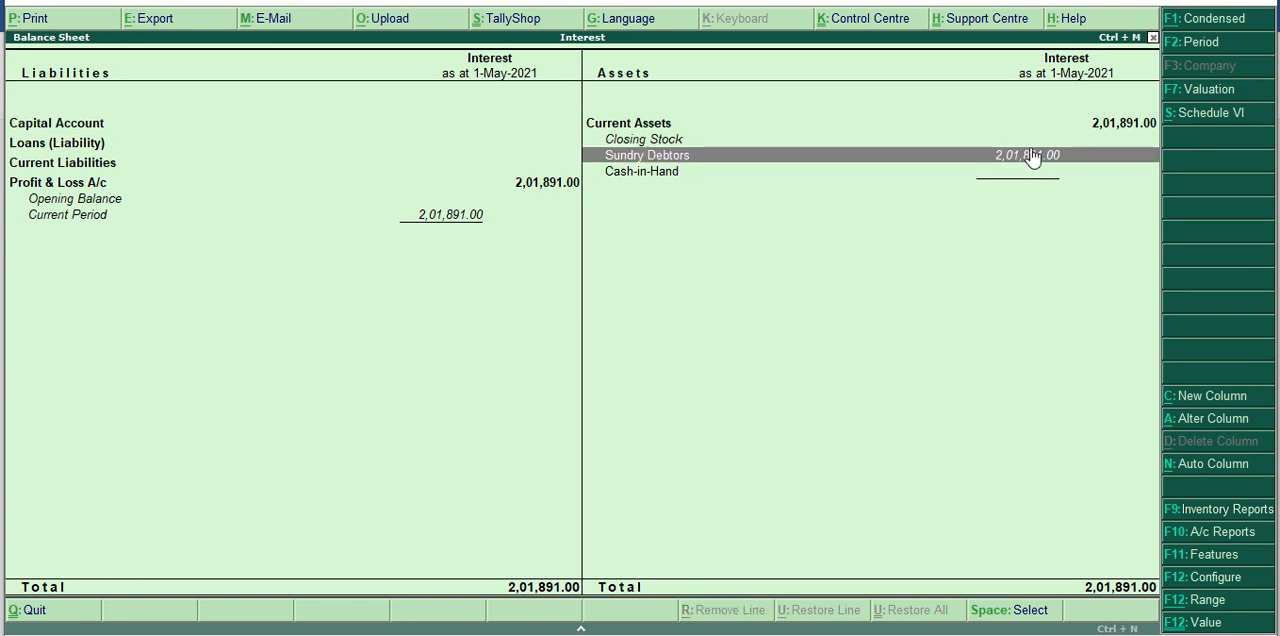
click(1045, 162)
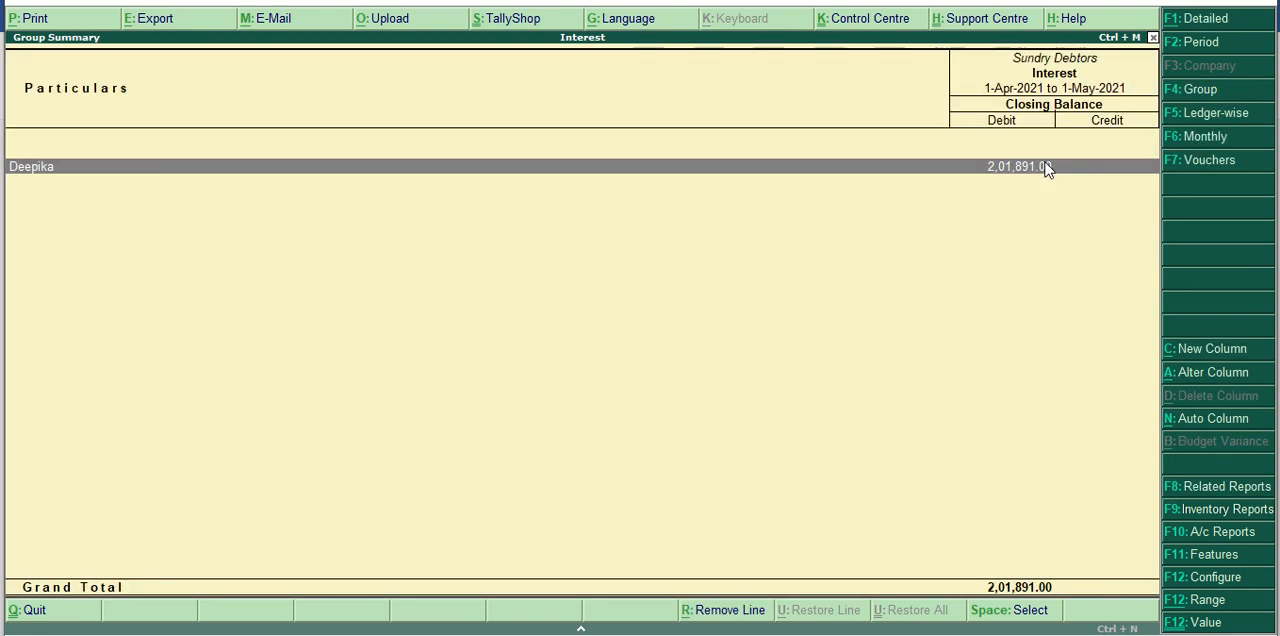
click(1045, 166)
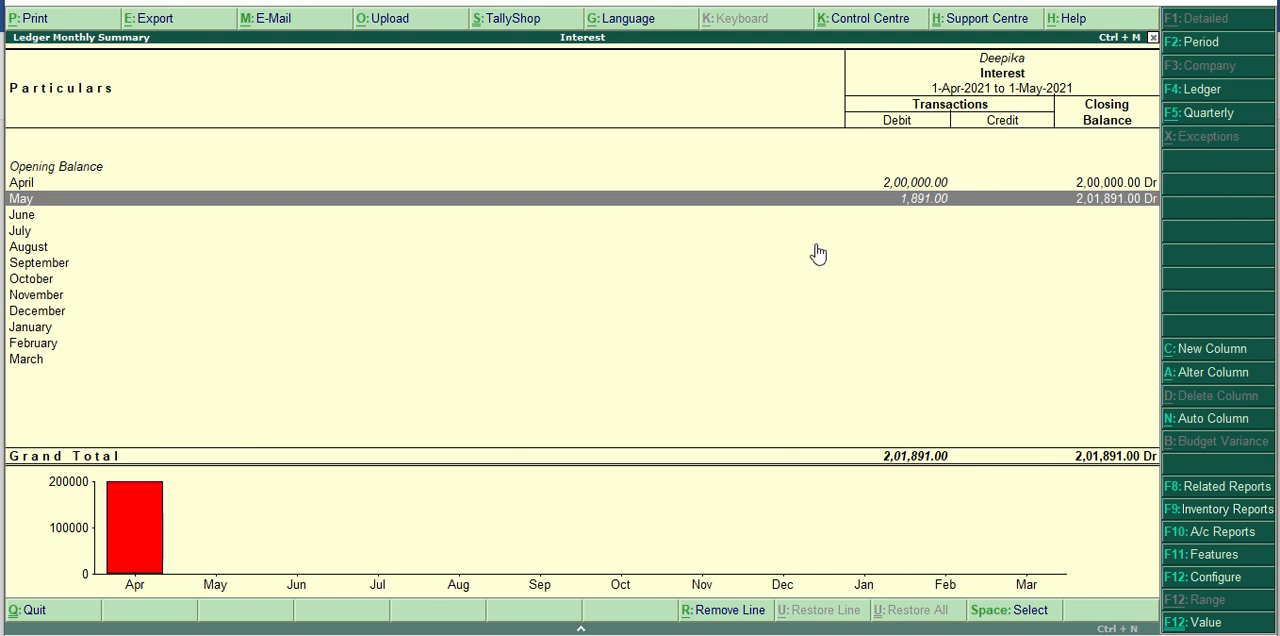
key(Up)
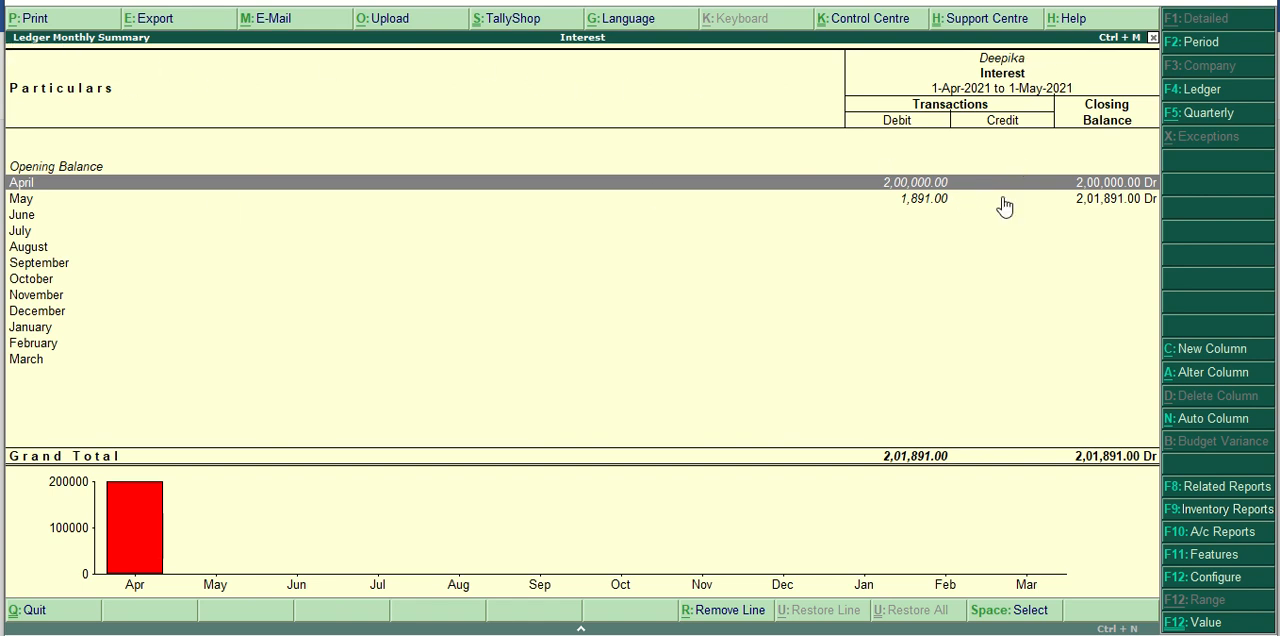
key(Down)
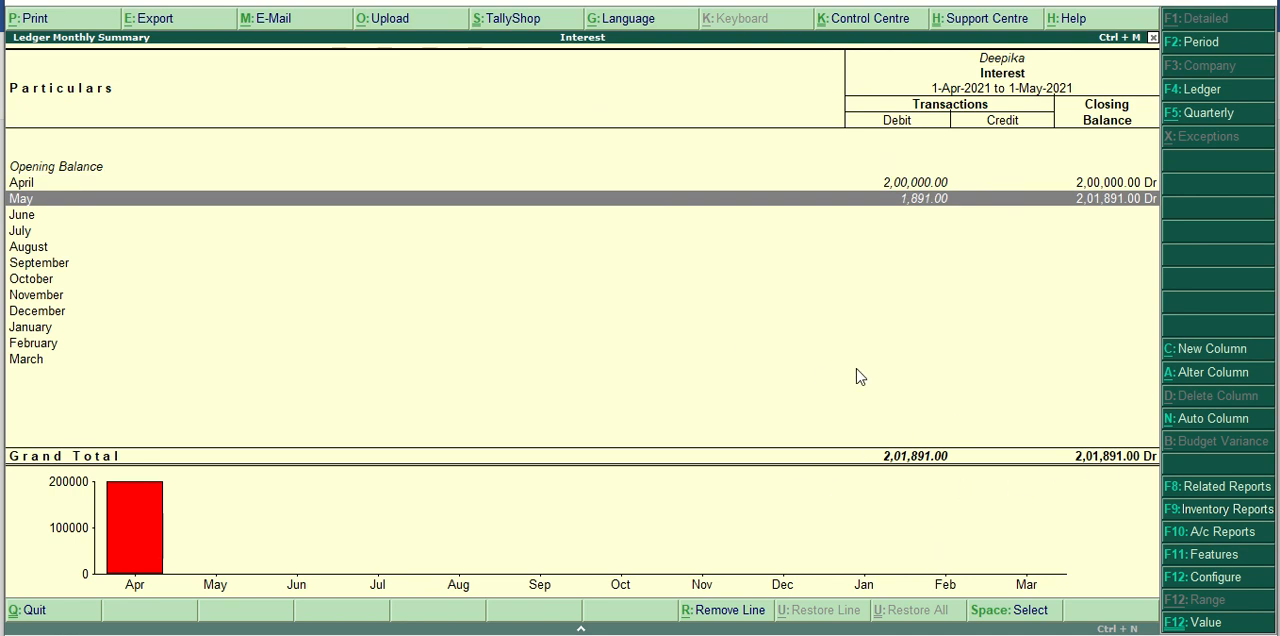
key(Escape)
key(Escape)
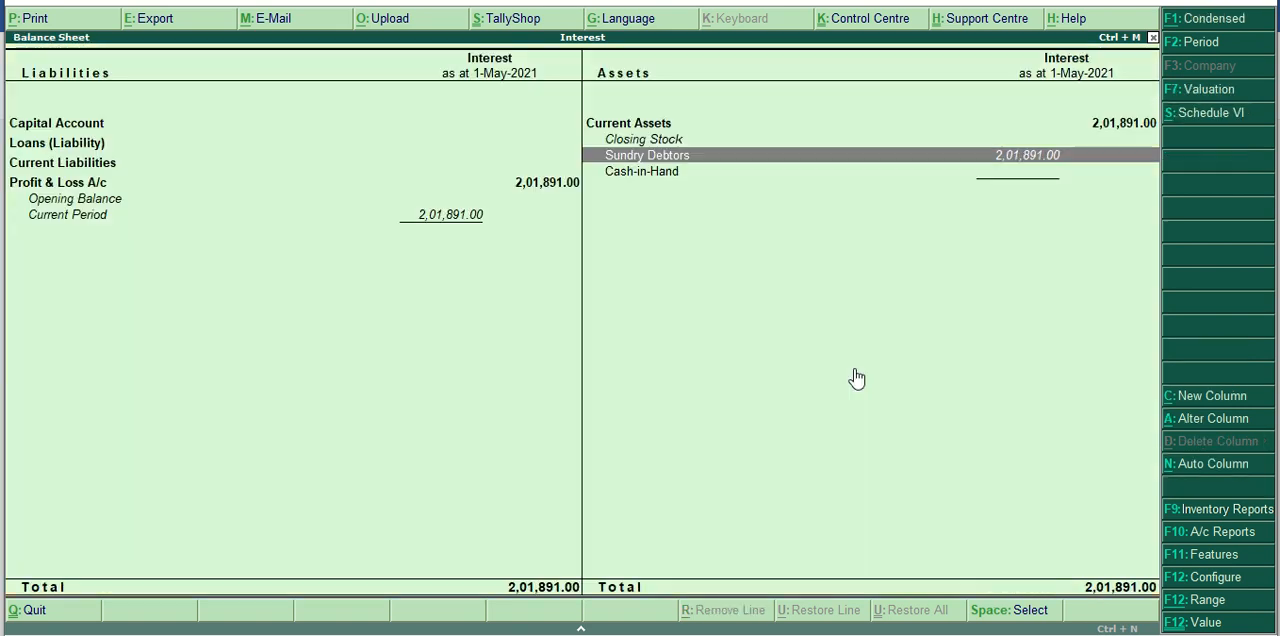
key(Escape)
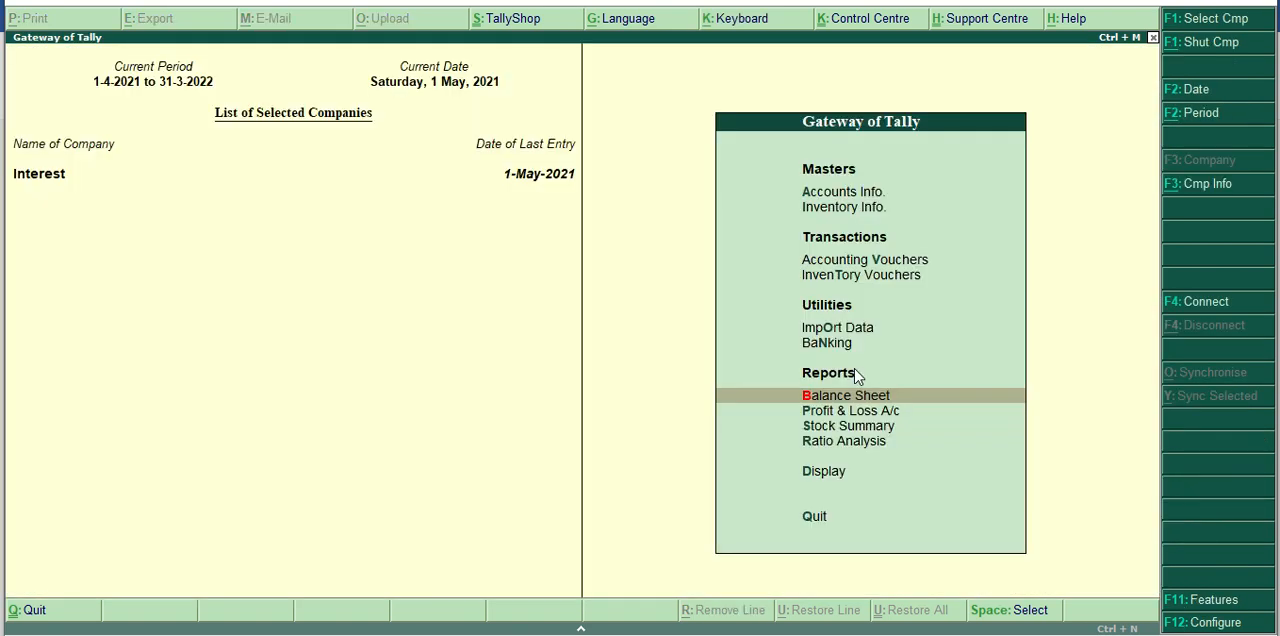
Open the Profit & Loss A/c in detailed form and examine the Interest line under Indirect Incomes.
key(Down)
key(Return)
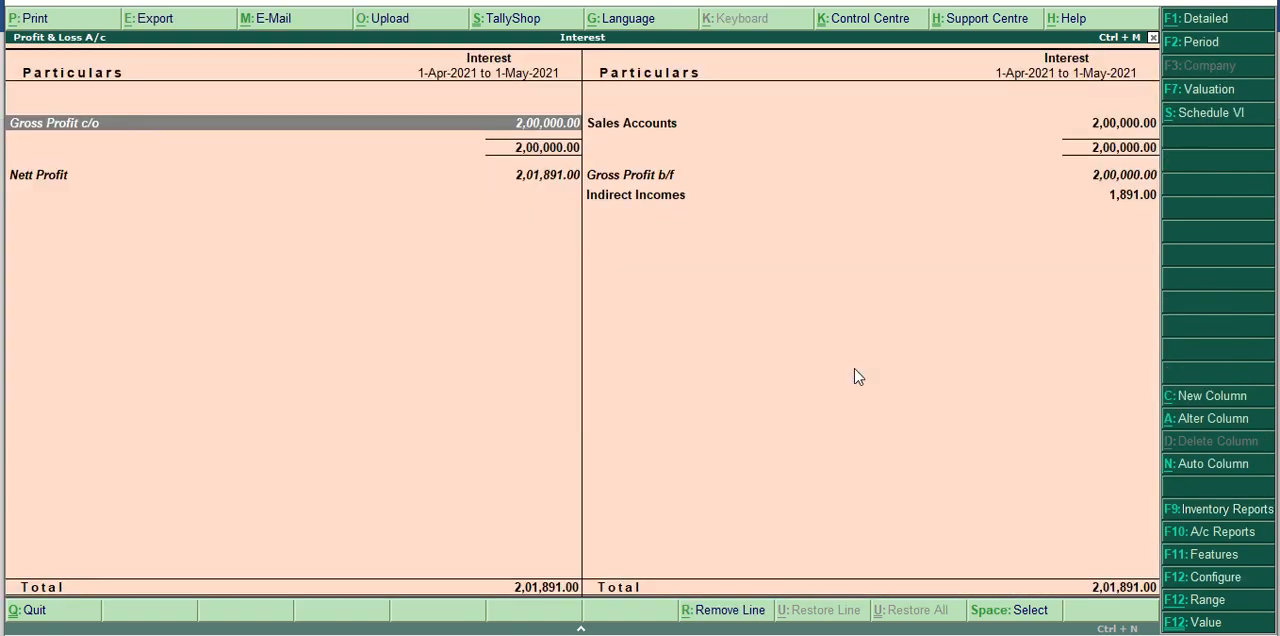
key(F1)
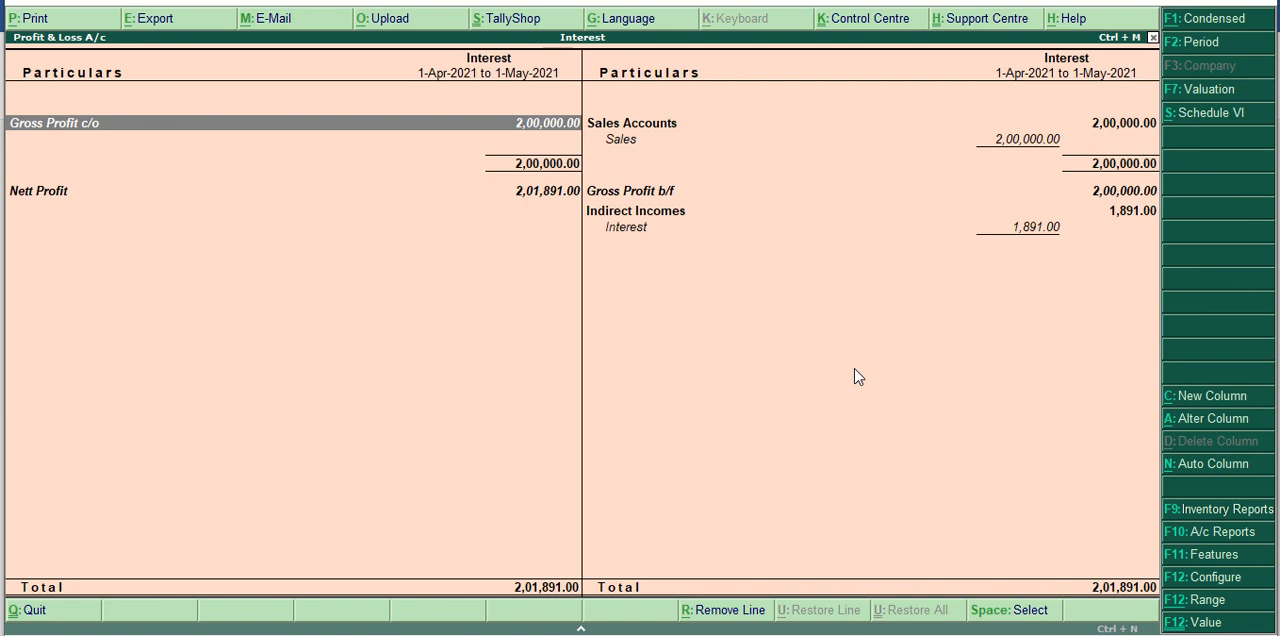
key(Right)
key(Down)
key(Down)
key(Down)
key(Down)
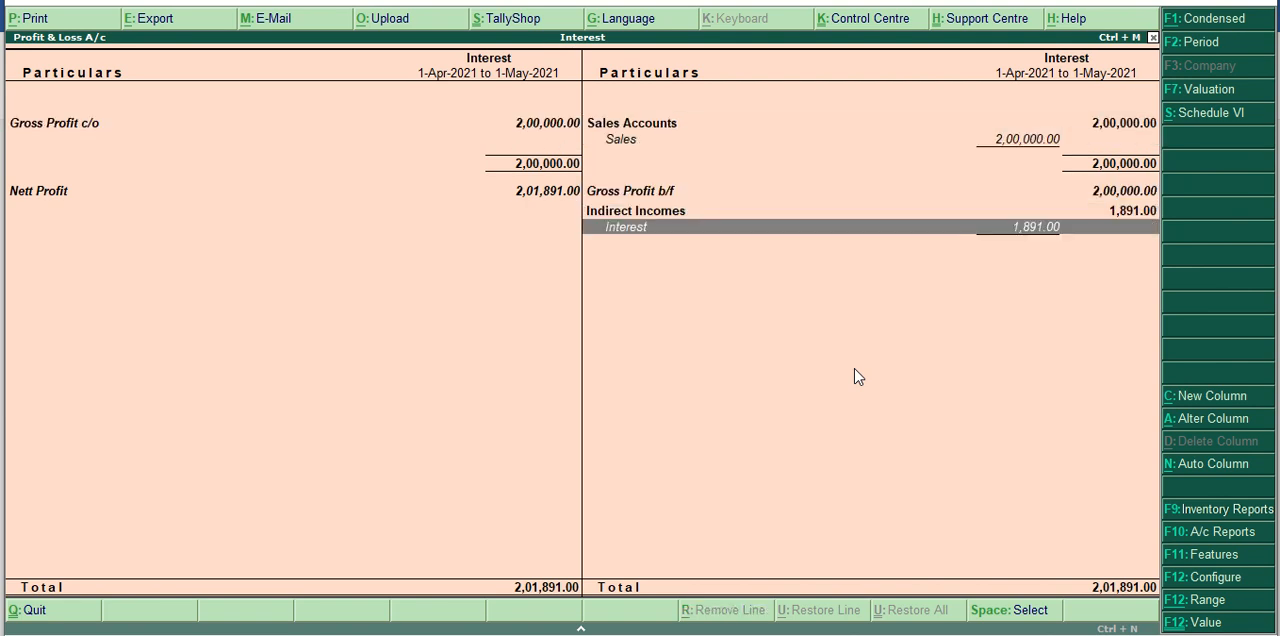
key(Escape)
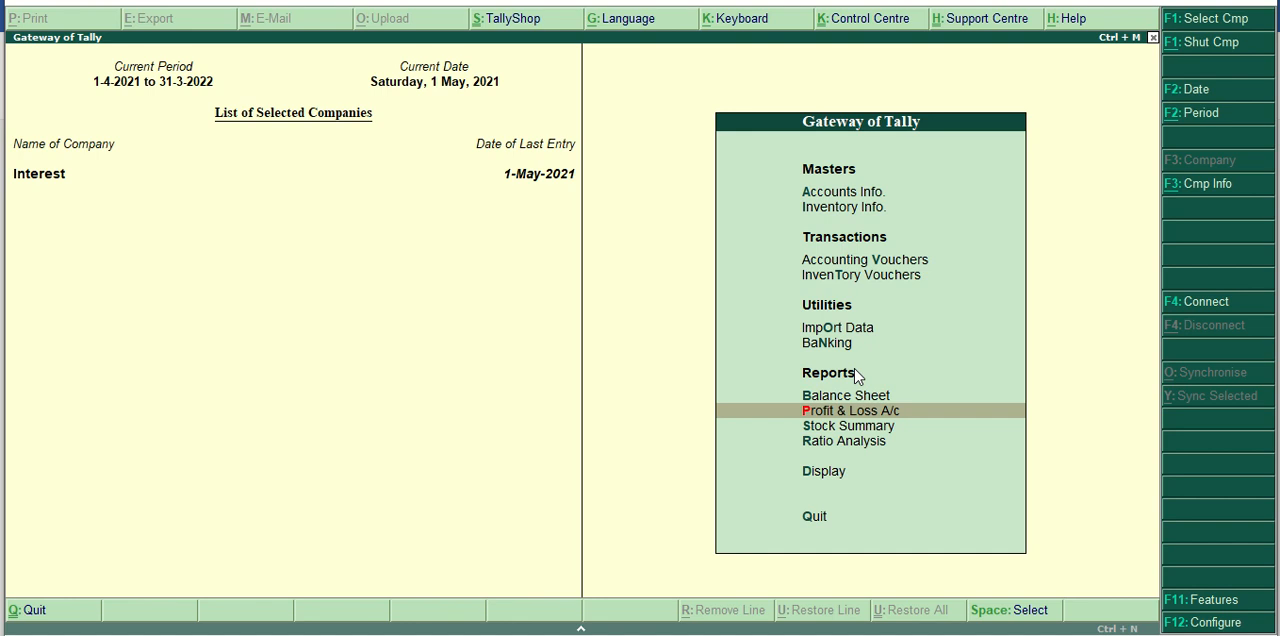
Recheck Sundry Debtors in the detailed Balance Sheet, return to the Gateway and dismiss the quit prompt.
click(868, 396)
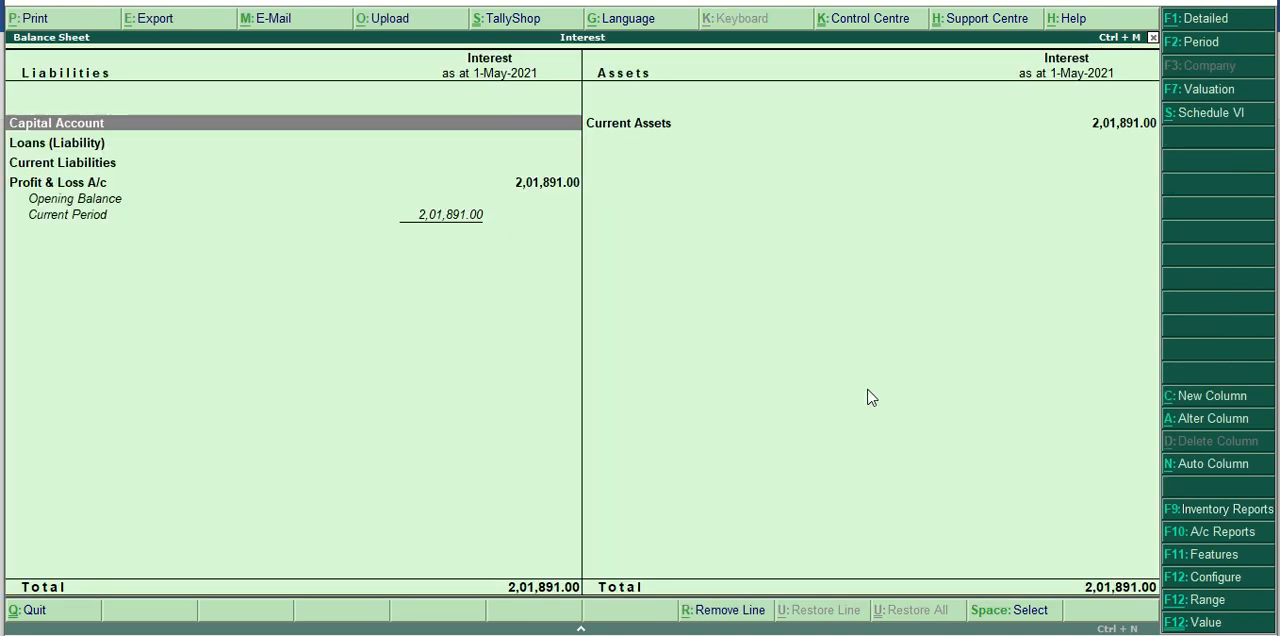
key(alt+F1)
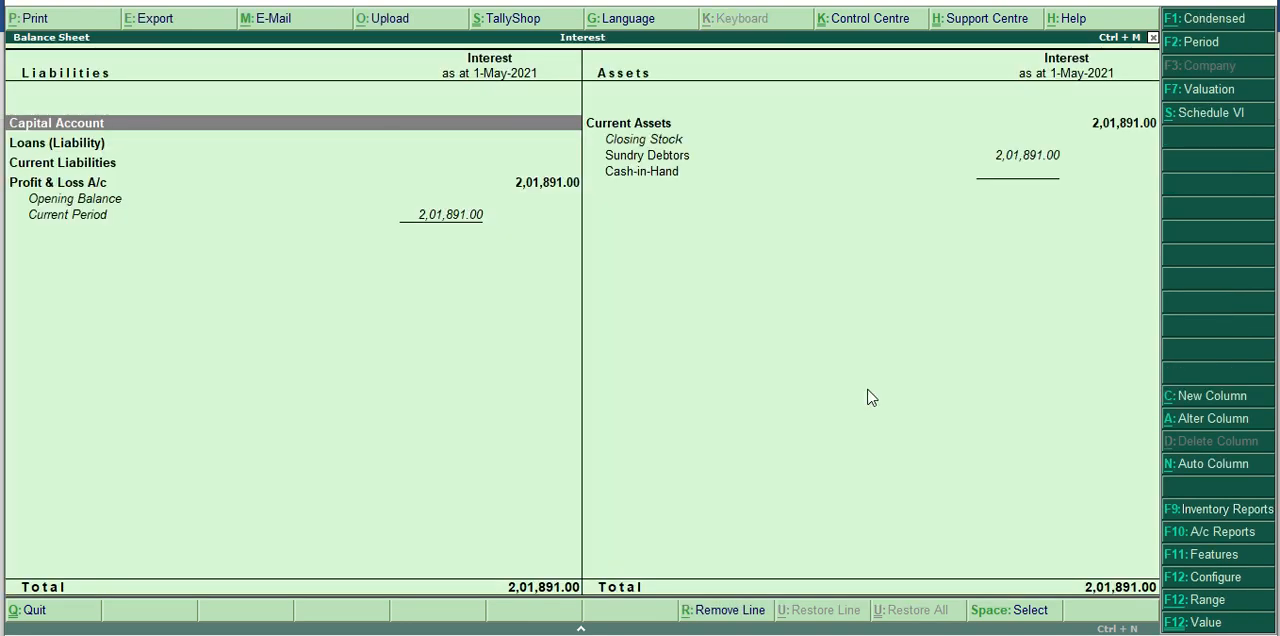
key(Down)
key(Right)
key(Down)
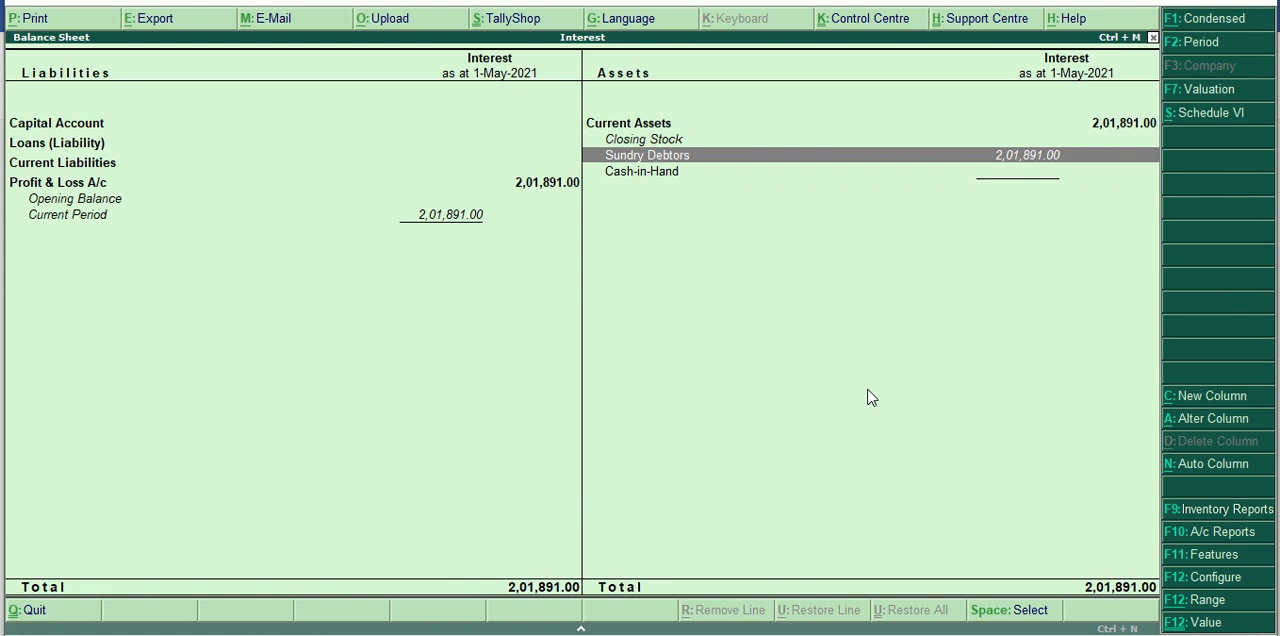
key(Escape)
key(Escape)
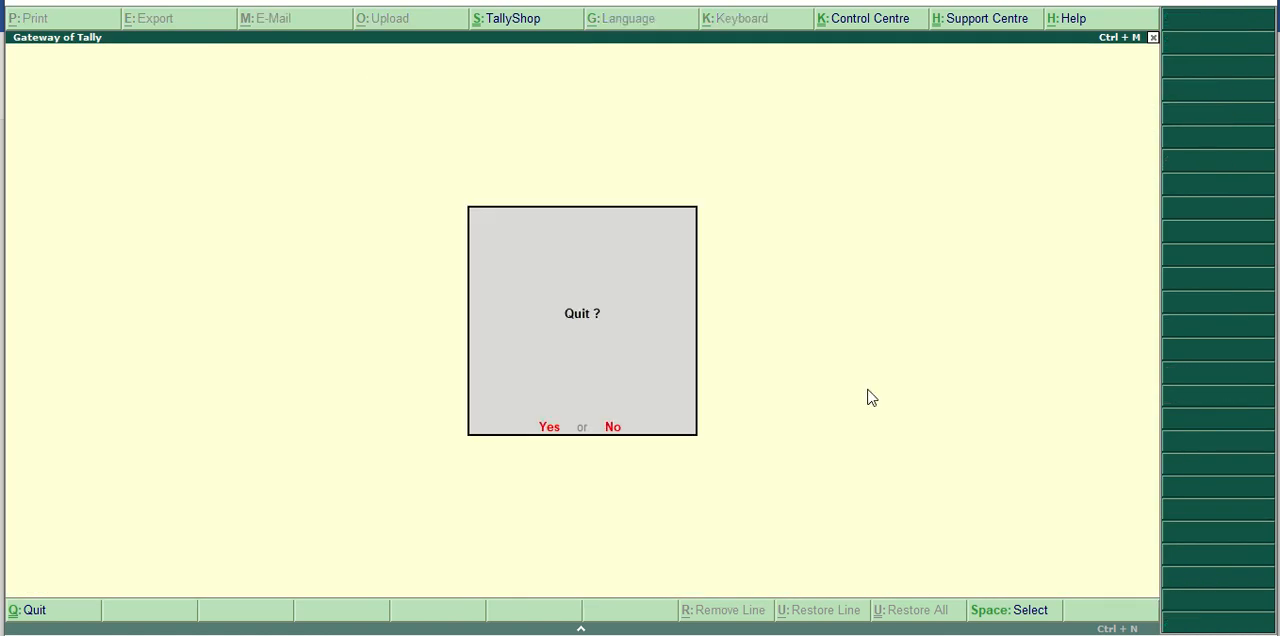
key(Escape)
Start a Receipt voucher in Accounting Vouchers and set its date to 1/5/2021.
key(Down)
key(Down)
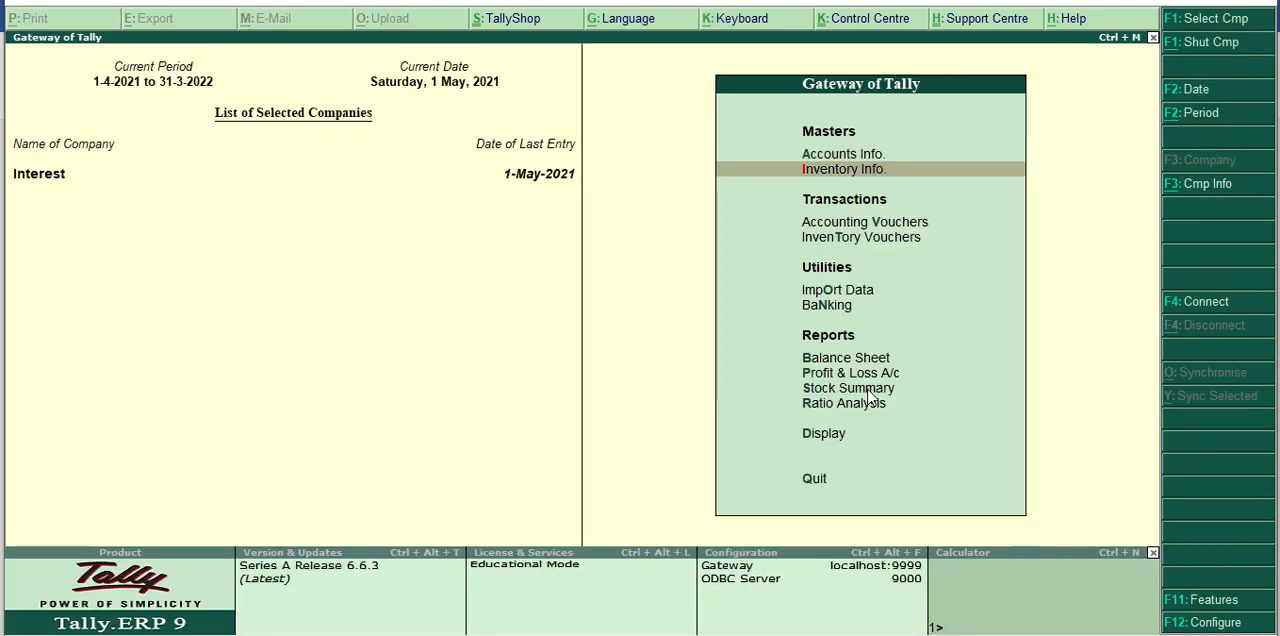
key(Return)
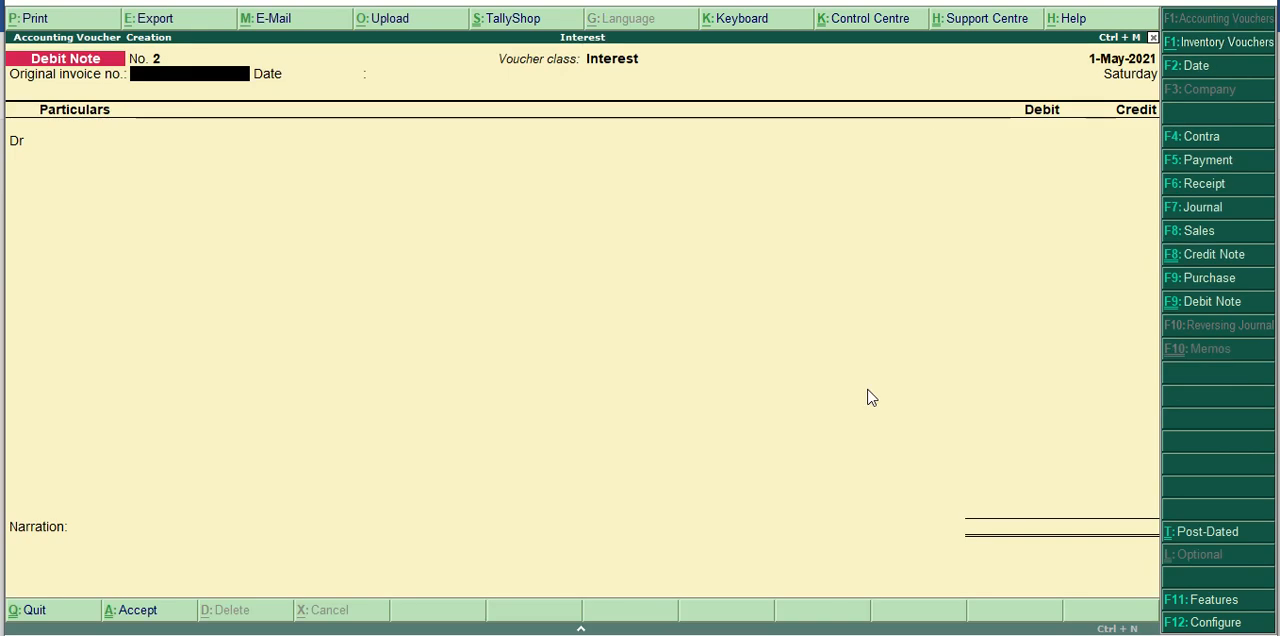
click(1205, 184)
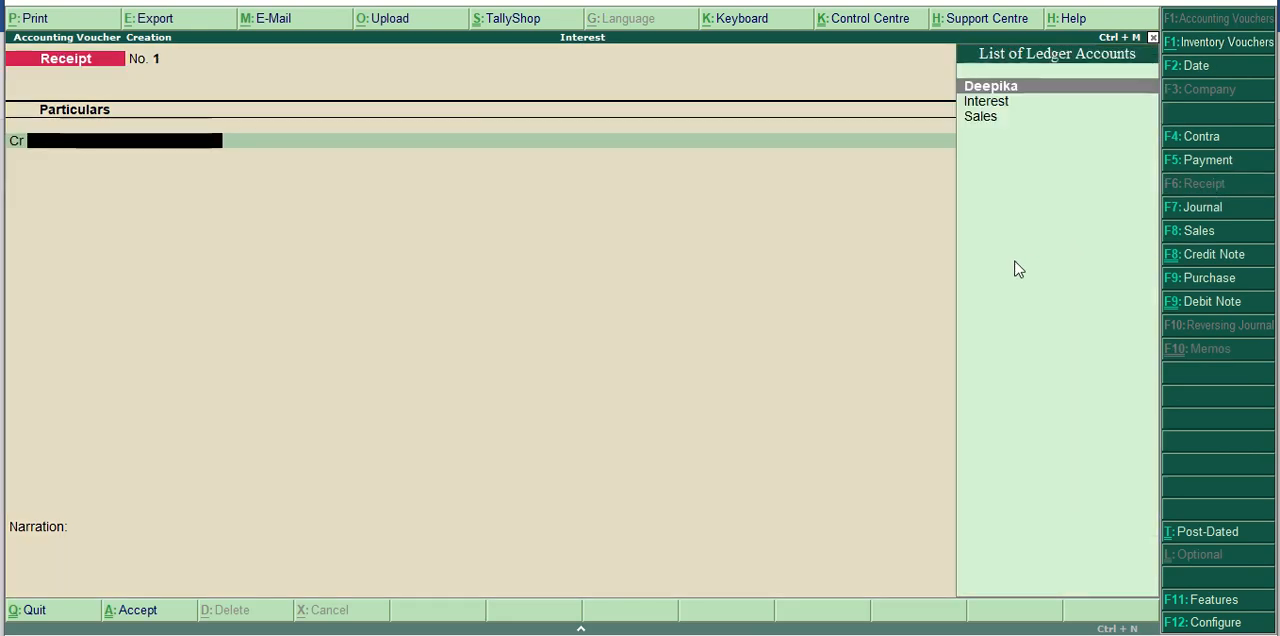
click(1195, 70)
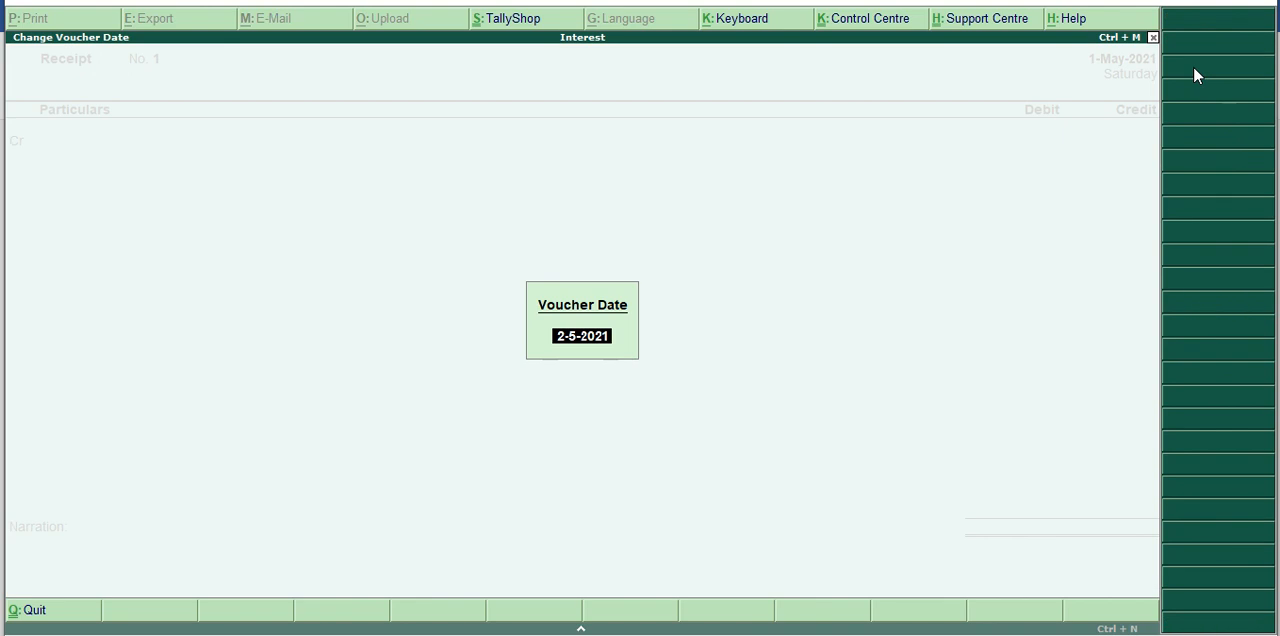
text(1/5/2021)
key(Return)
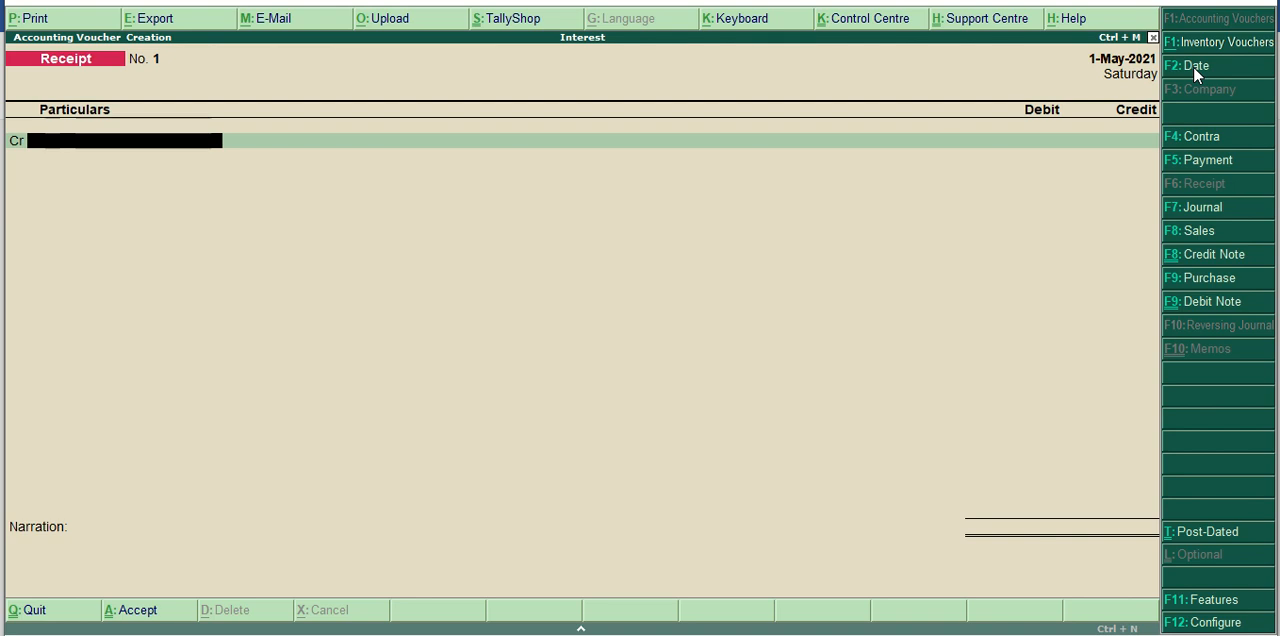
Credit the customer's ledger with 2,01,891 and allocate the full amount as Agst Ref against pending bill 1.
key(Return)
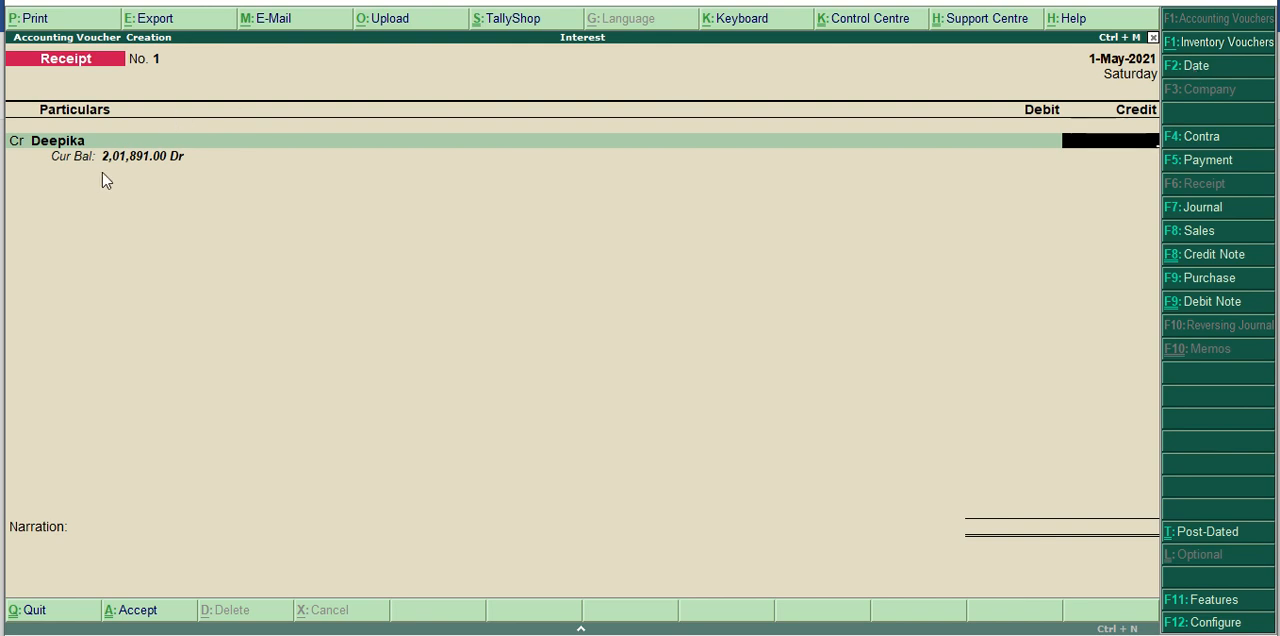
text(2,01,)
text(89)
text(1)
key(Return)
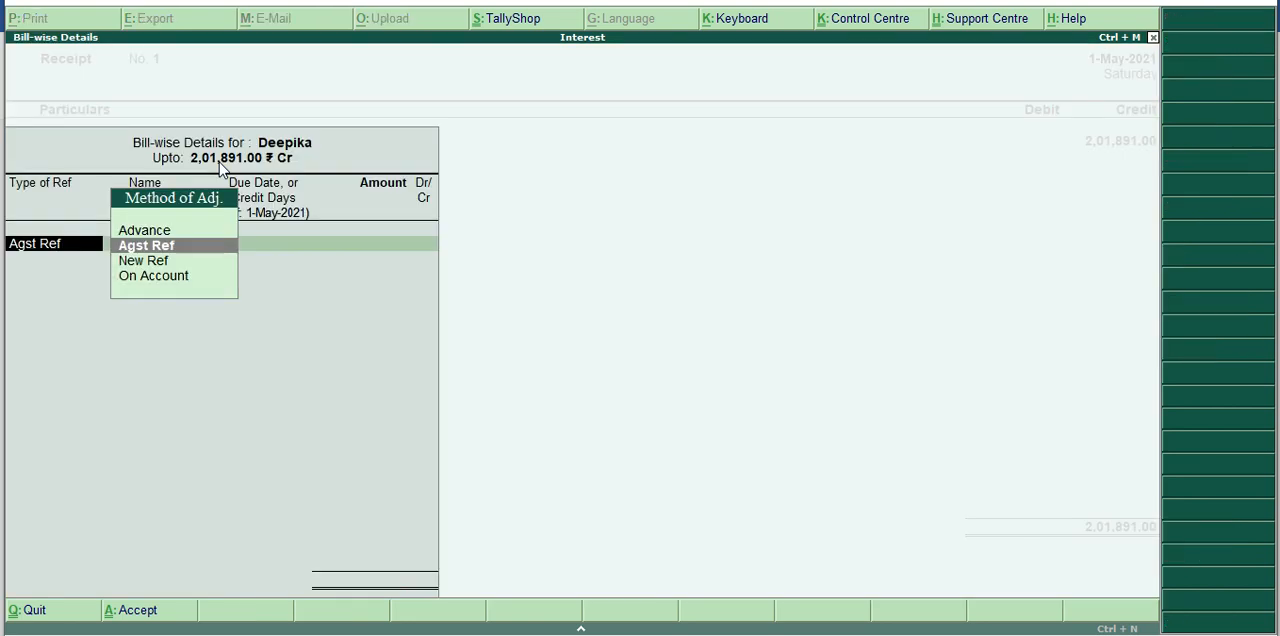
key(Return)
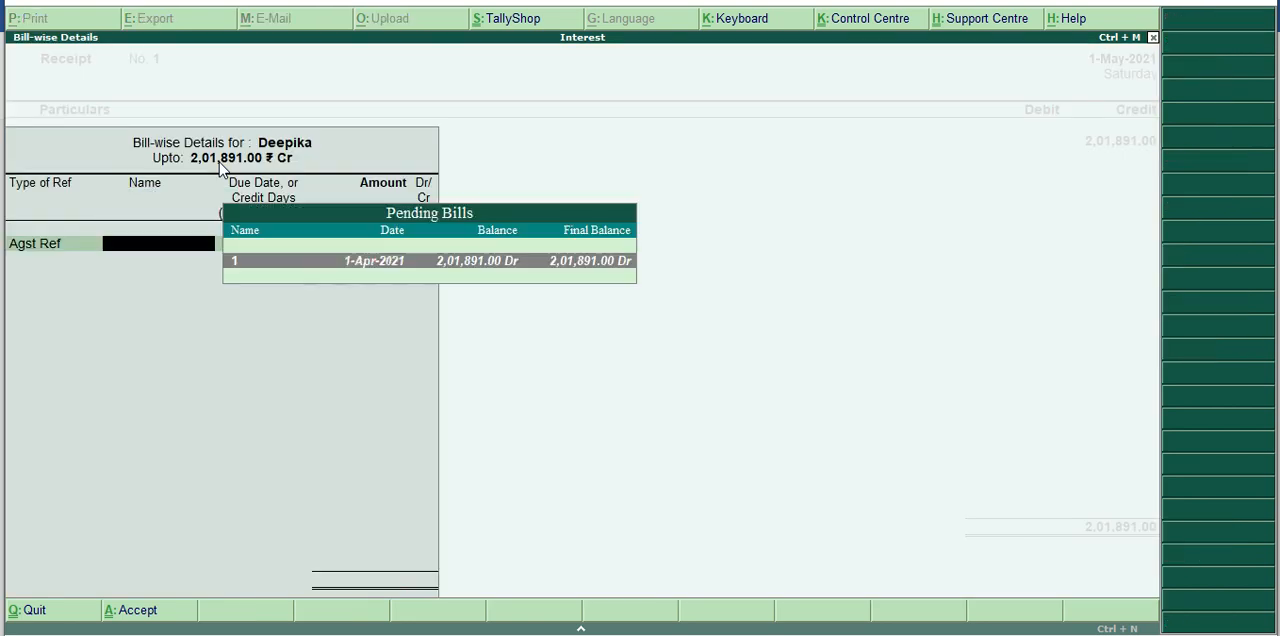
key(Return)
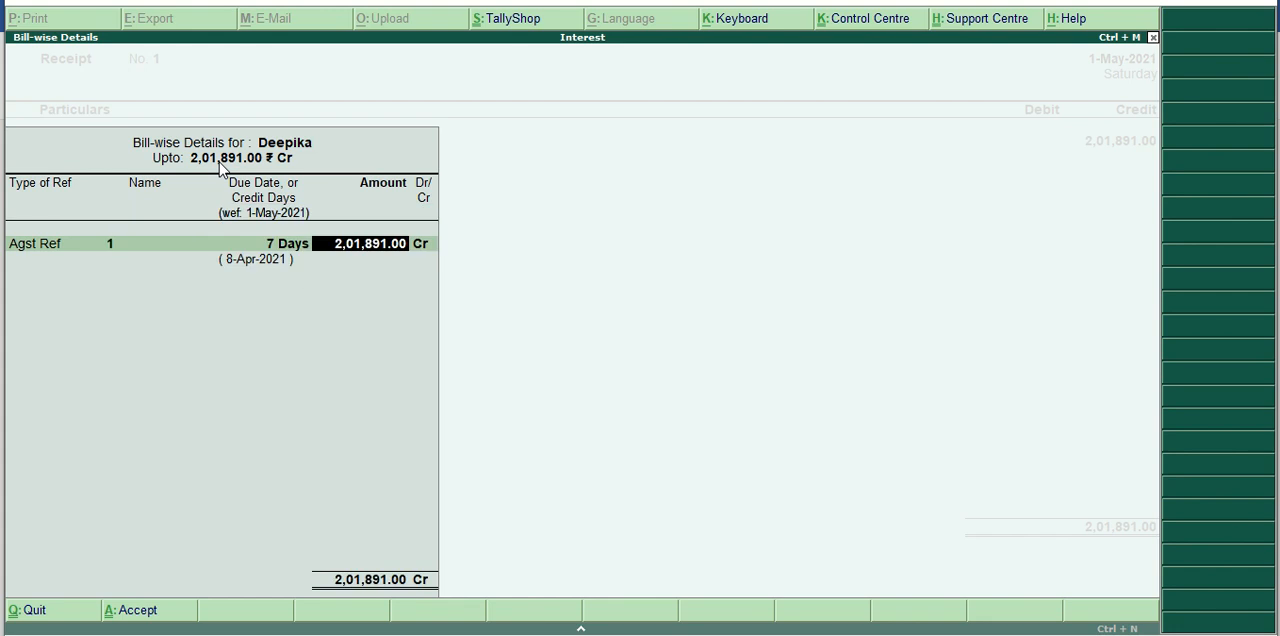
key(Return)
Debit Cash with 2,01,891.00 and save the receipt voucher without a narration.
key(Return)
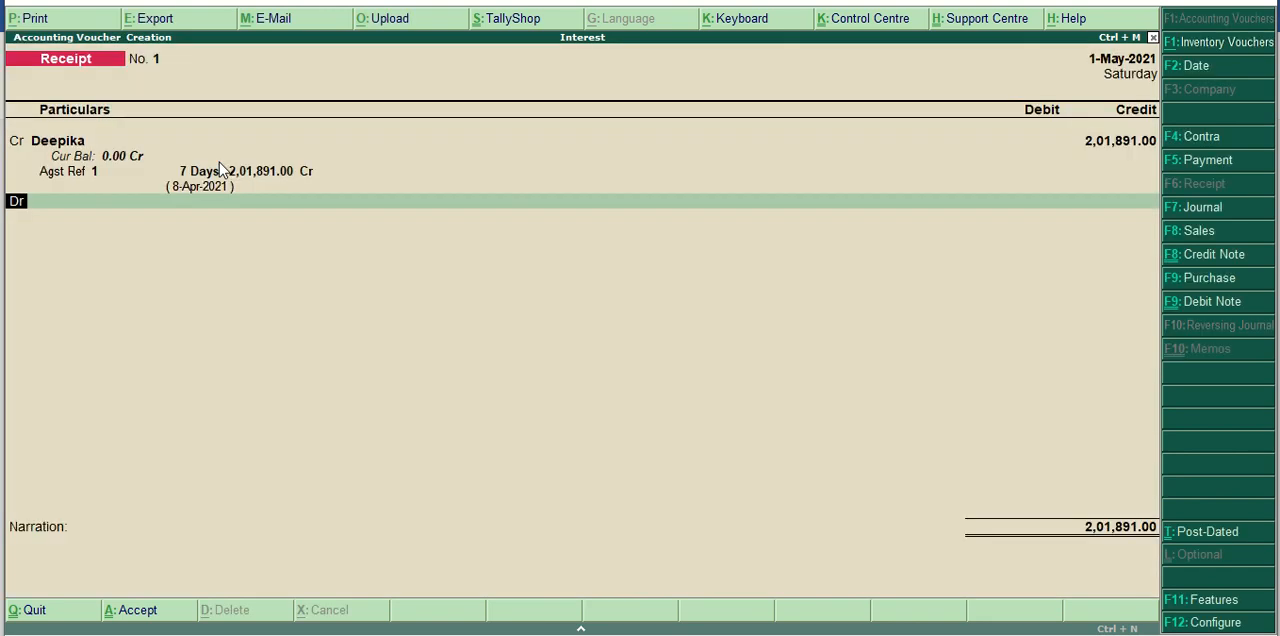
key(Return)
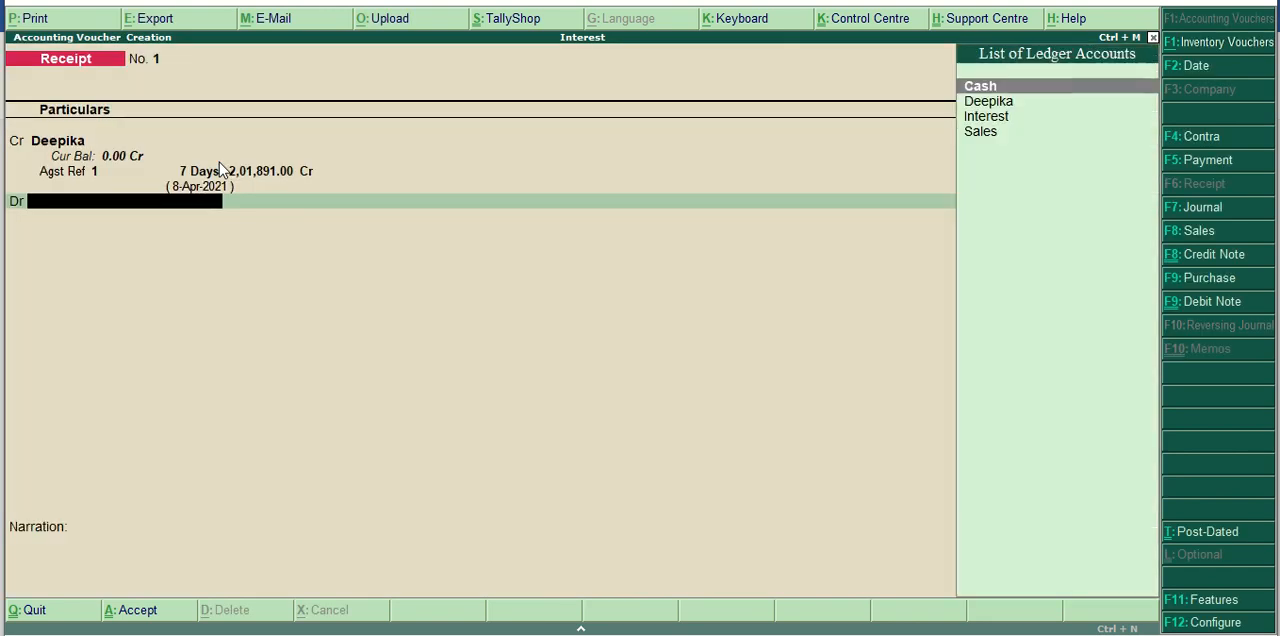
key(Return)
key(Return)
key(Return)
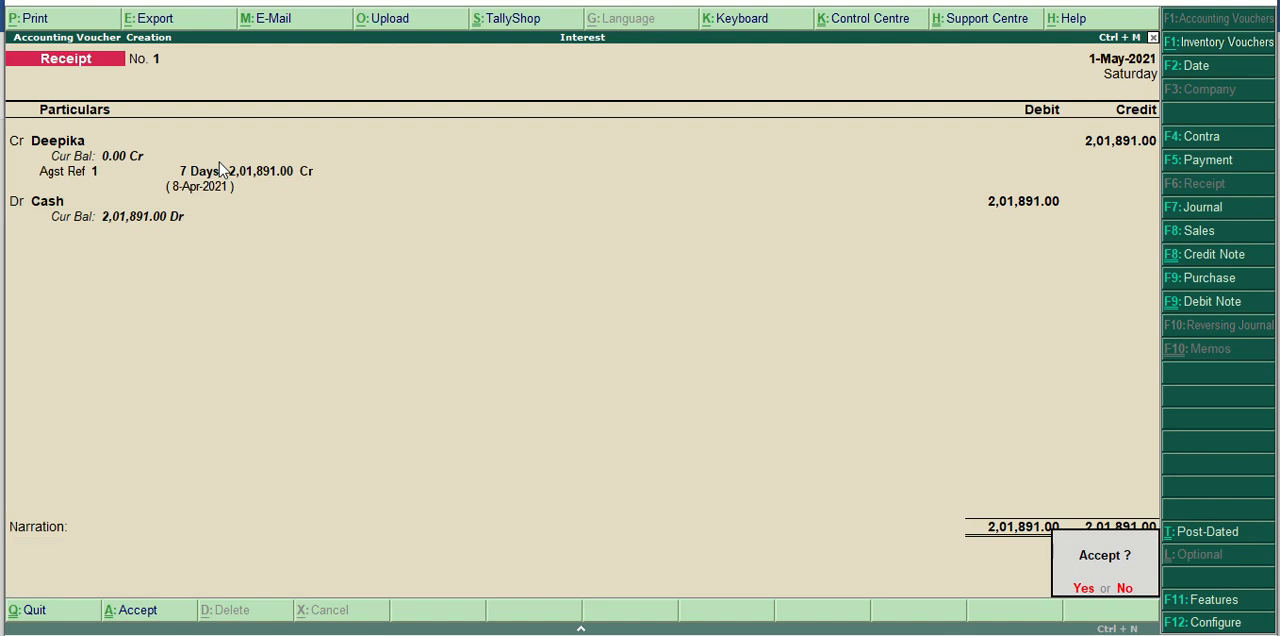
key(Return)
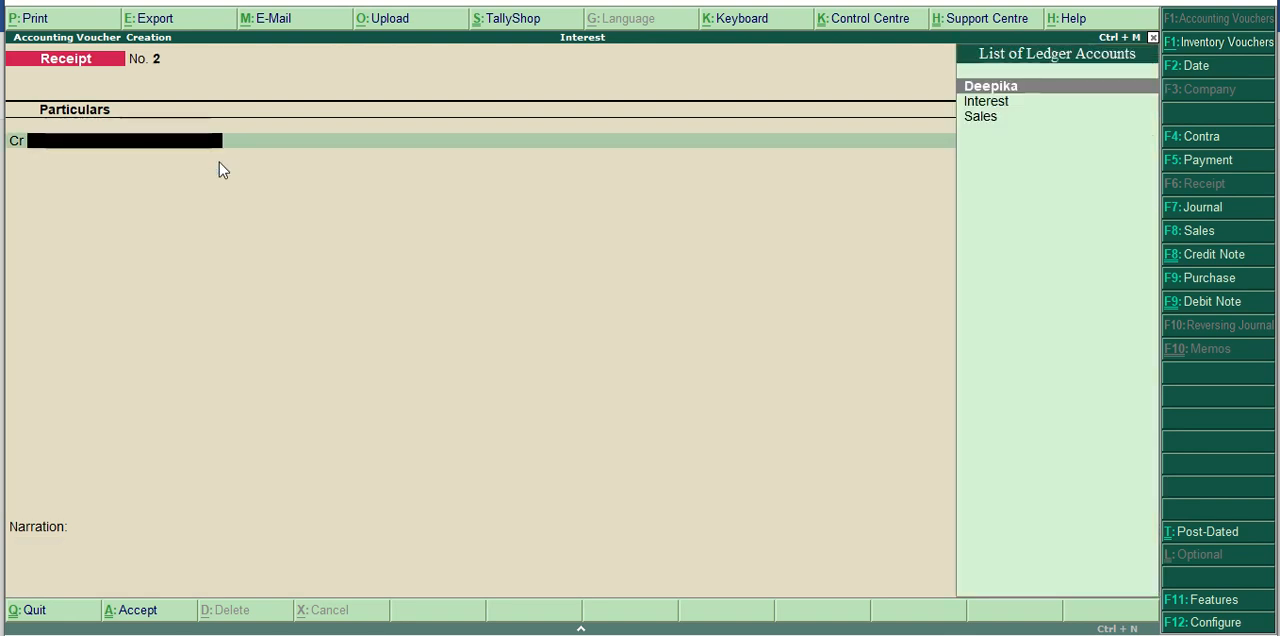
Quit voucher entry, open the Balance Sheet in detailed form, and check Sundry Debtors and Cash-in-Hand.
key(Escape)
key(Return)
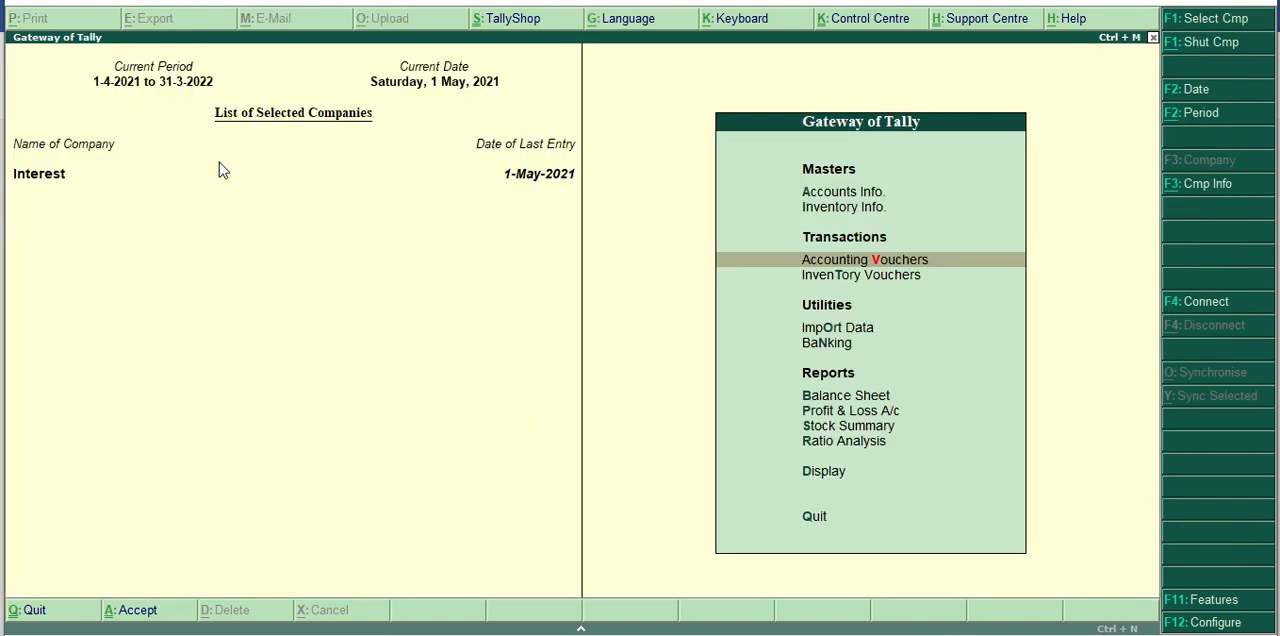
key(Down)
key(Down)
key(Down)
key(Down)
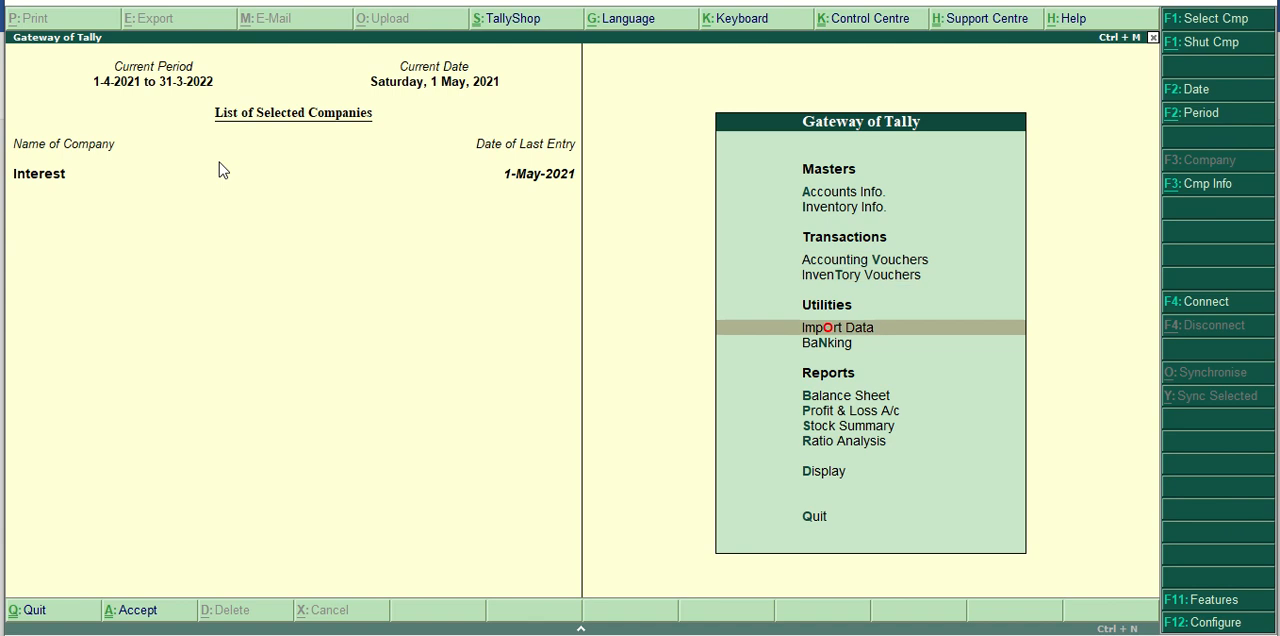
key(Return)
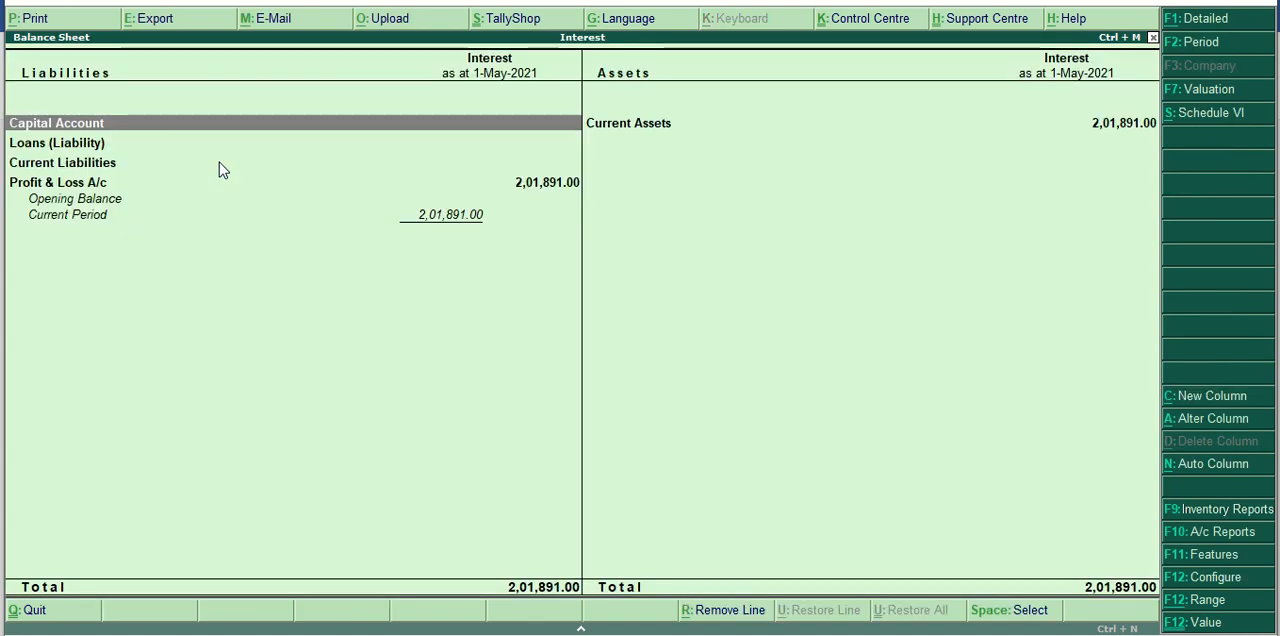
key(alt+F1)
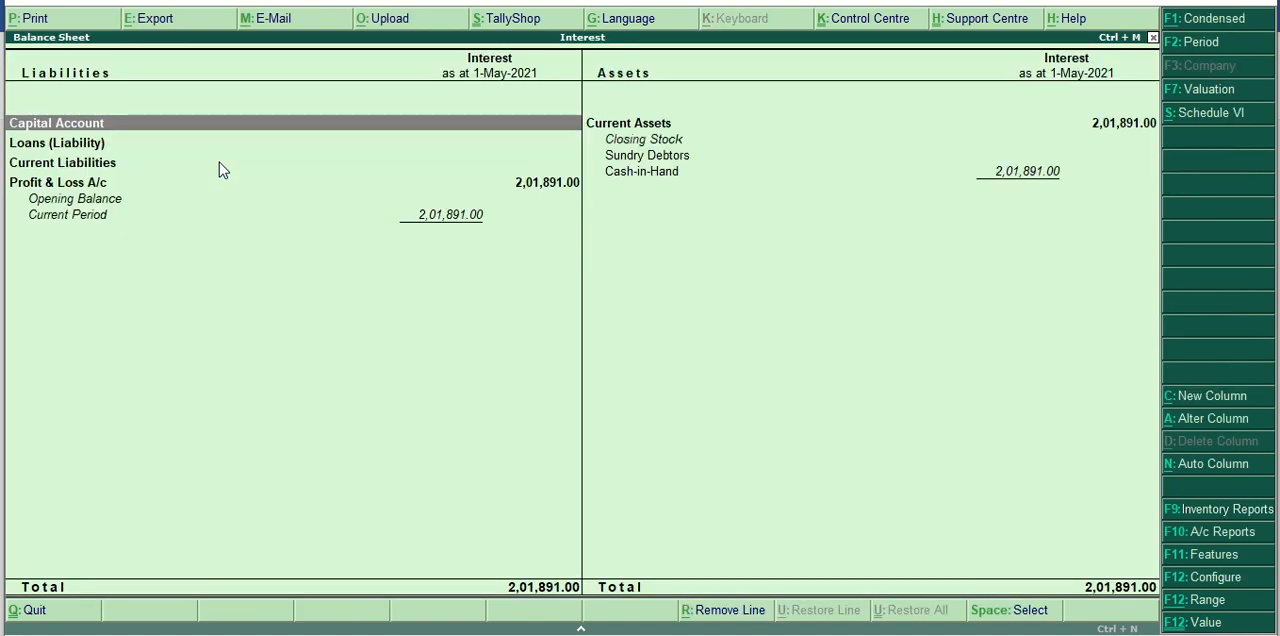
click(648, 157)
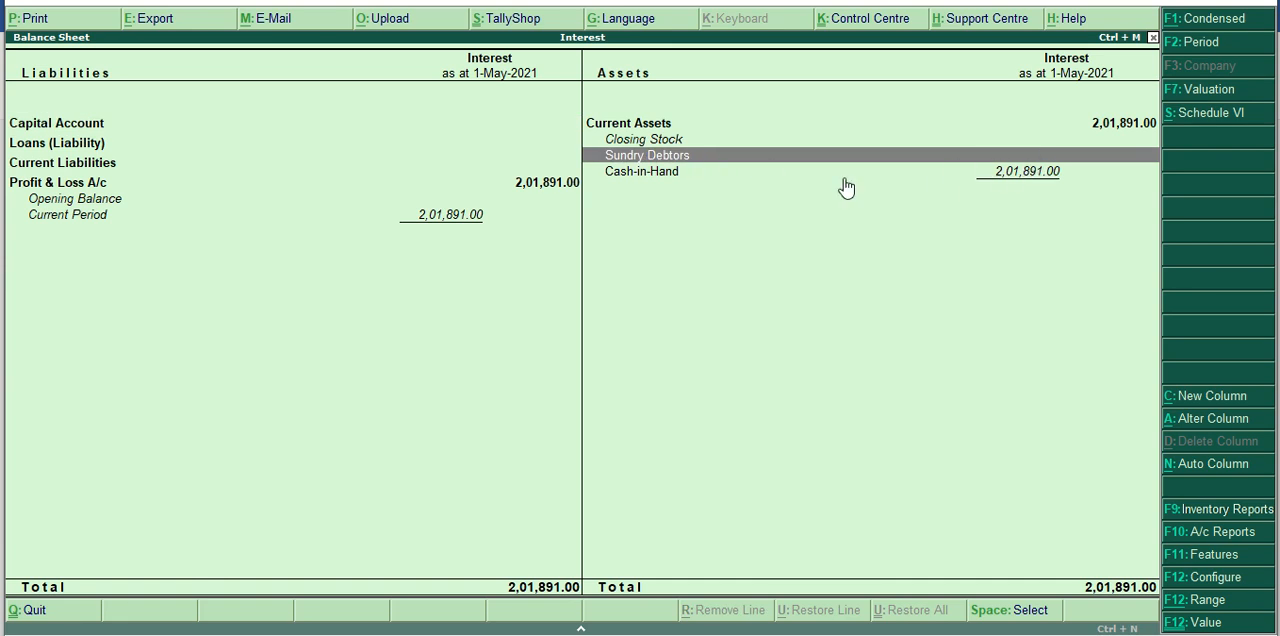
click(716, 174)
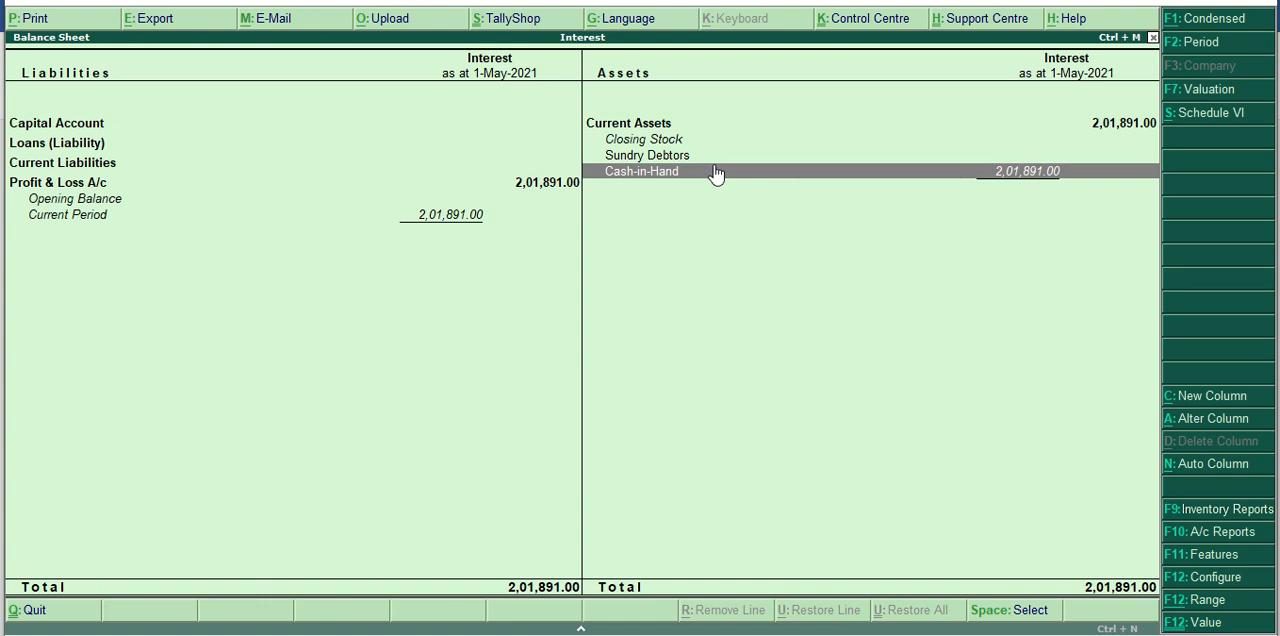
Trace Cash-in-Hand through the Cash ledger's May vouchers to the receipt, and back out of the drill-down reports.
click(716, 174)
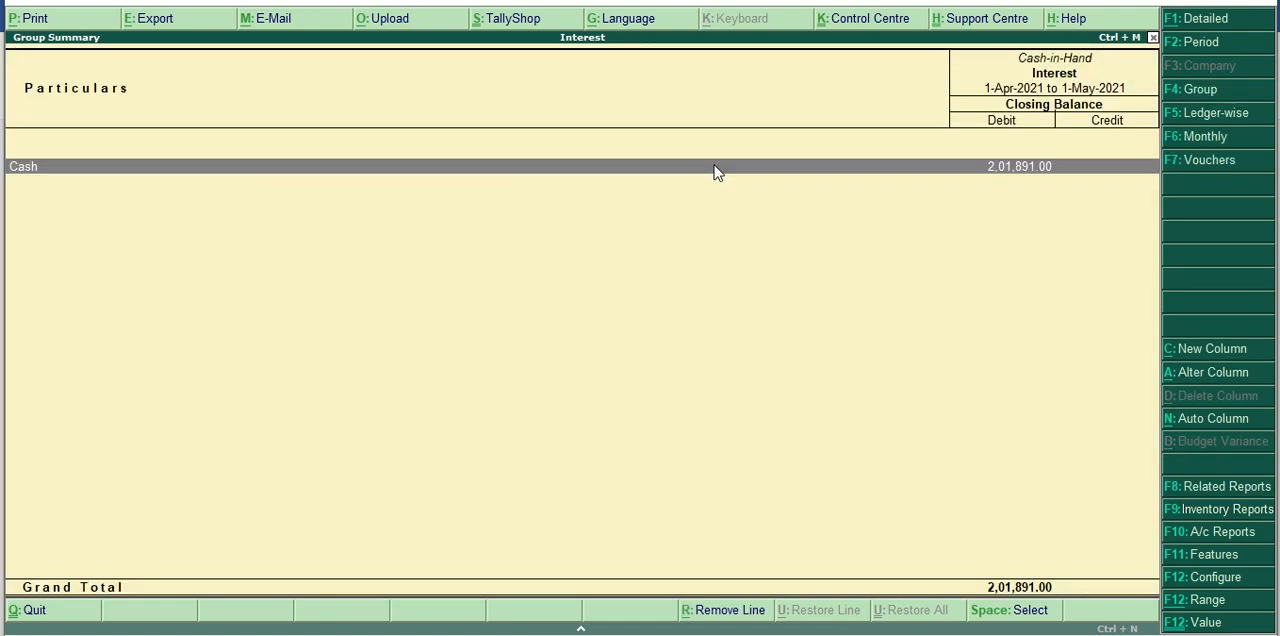
click(715, 168)
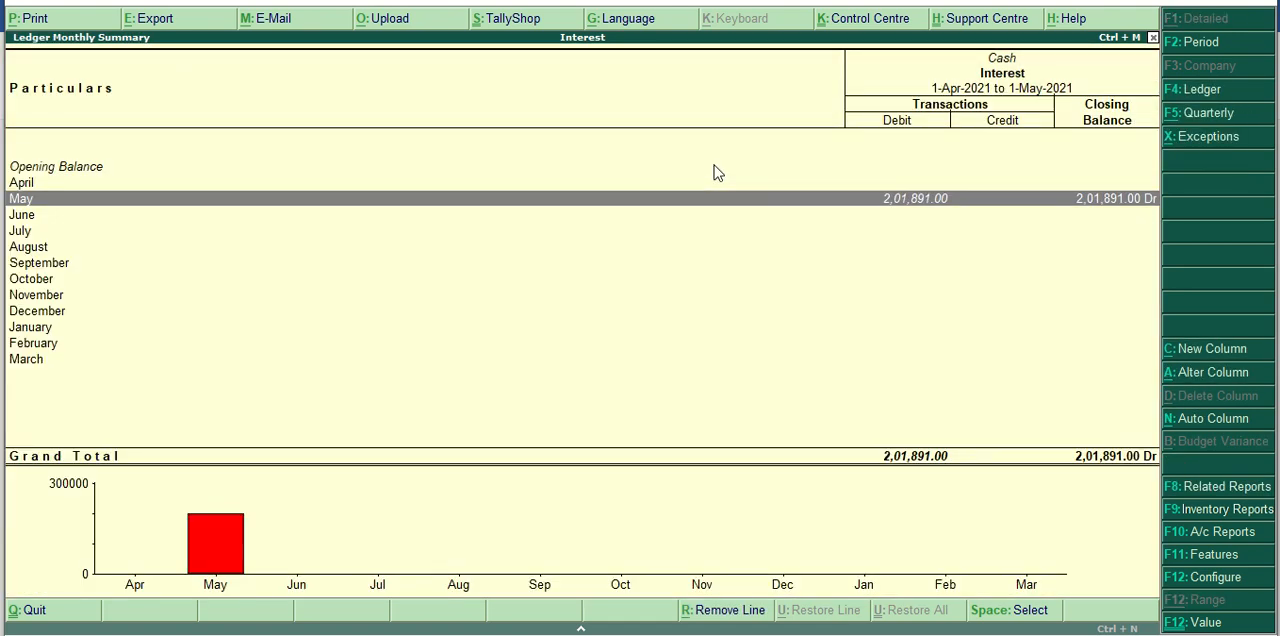
key(Return)
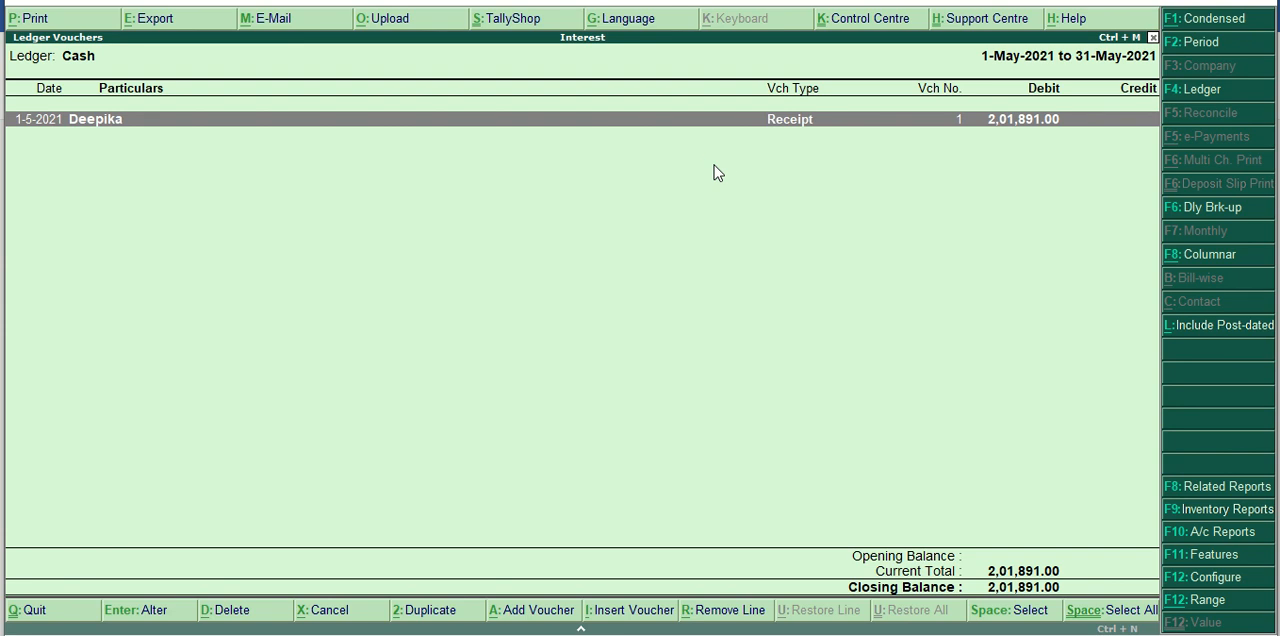
key(Return)
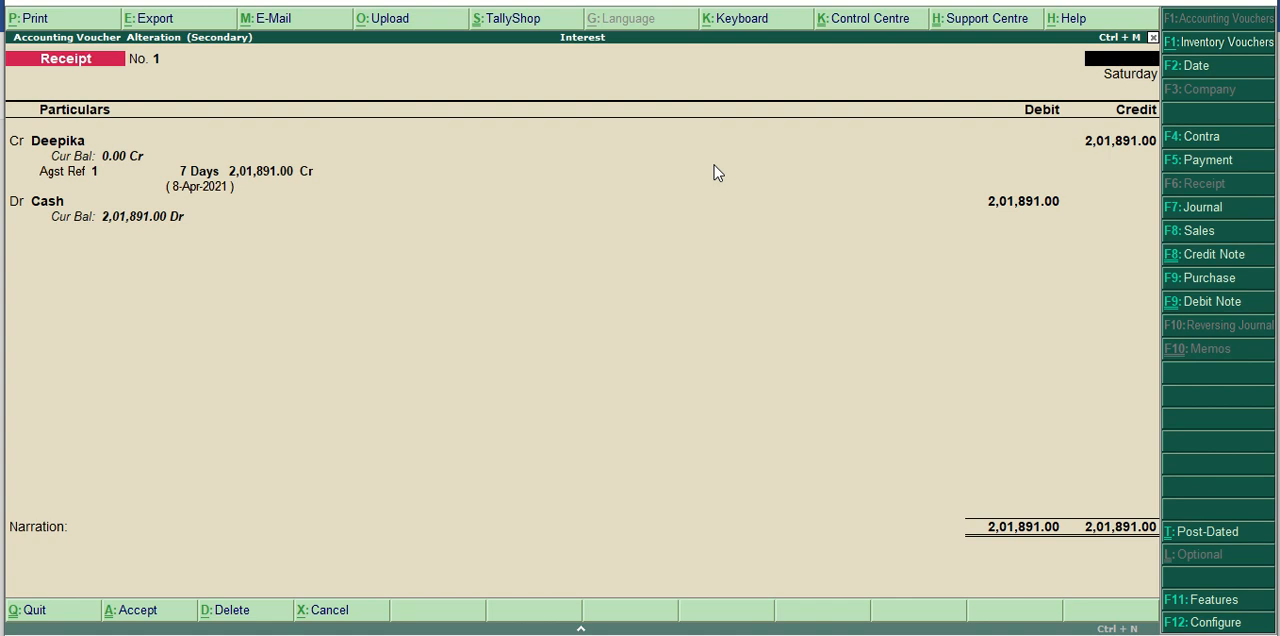
key(Escape)
key(y)
key(Escape)
key(Escape)
key(Escape)
key(Escape)
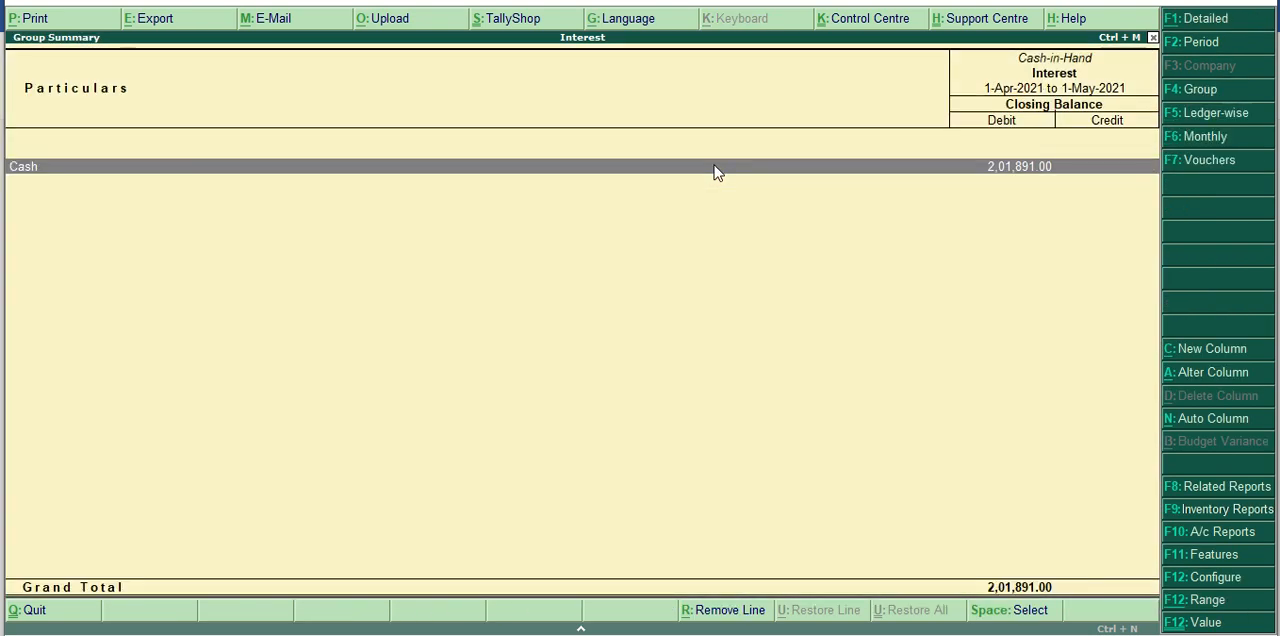